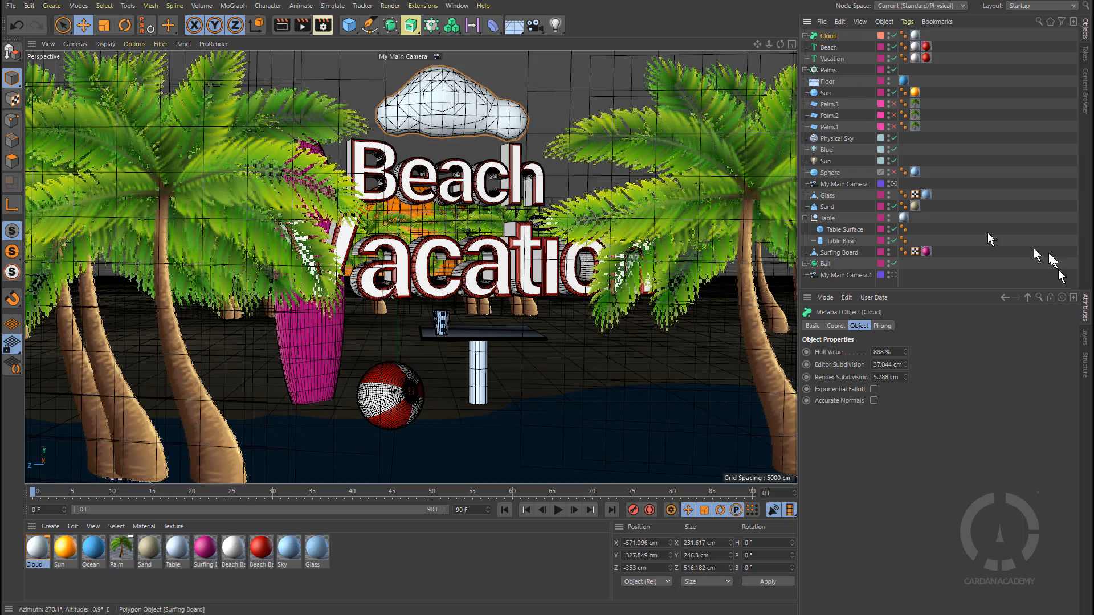
- Hide the layer holding the beach scene objects in the viewport and expand the Cloud object's hierarchy
left_click(1086, 338)
left_click(861, 321)
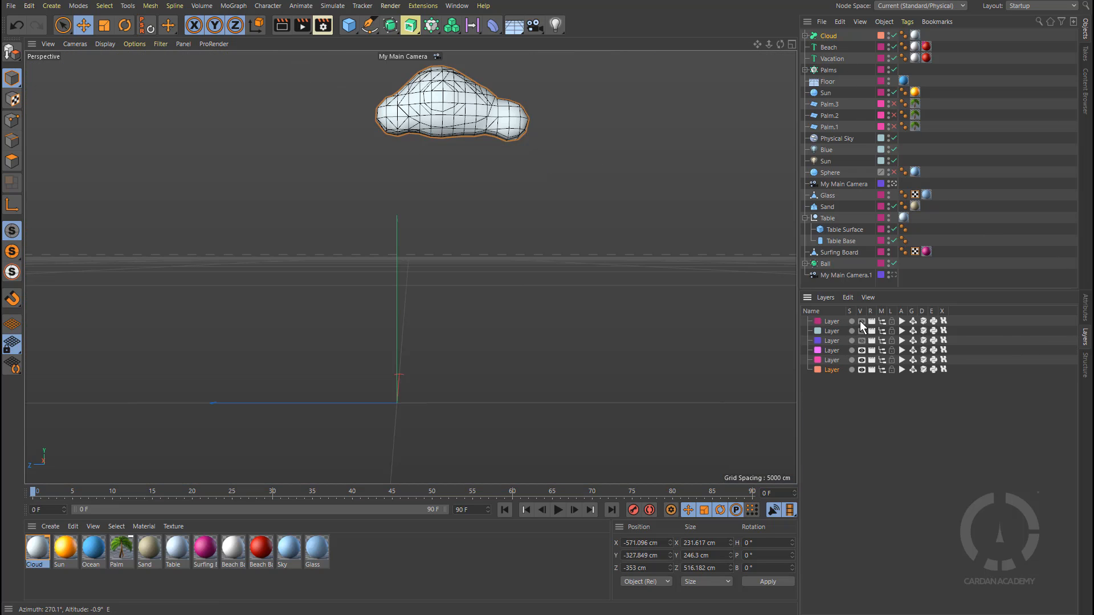
left_click(805, 36)
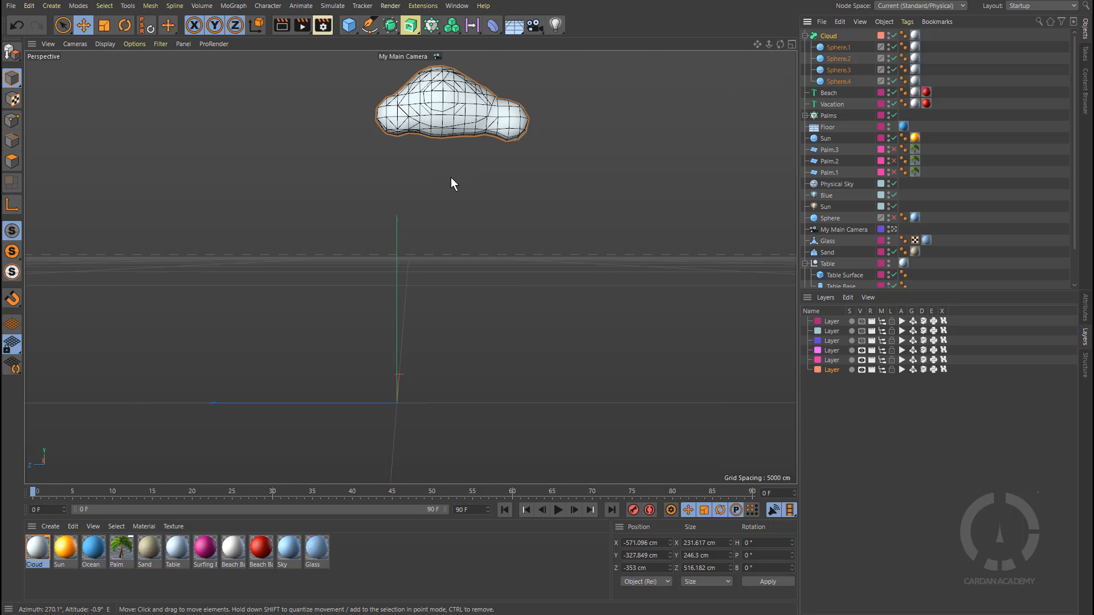
- Switch the viewport from My Main Camera to the default camera and move the Cloud along X to about -419 cm
left_click(893, 229)
scroll(584, 189, "down", 6)
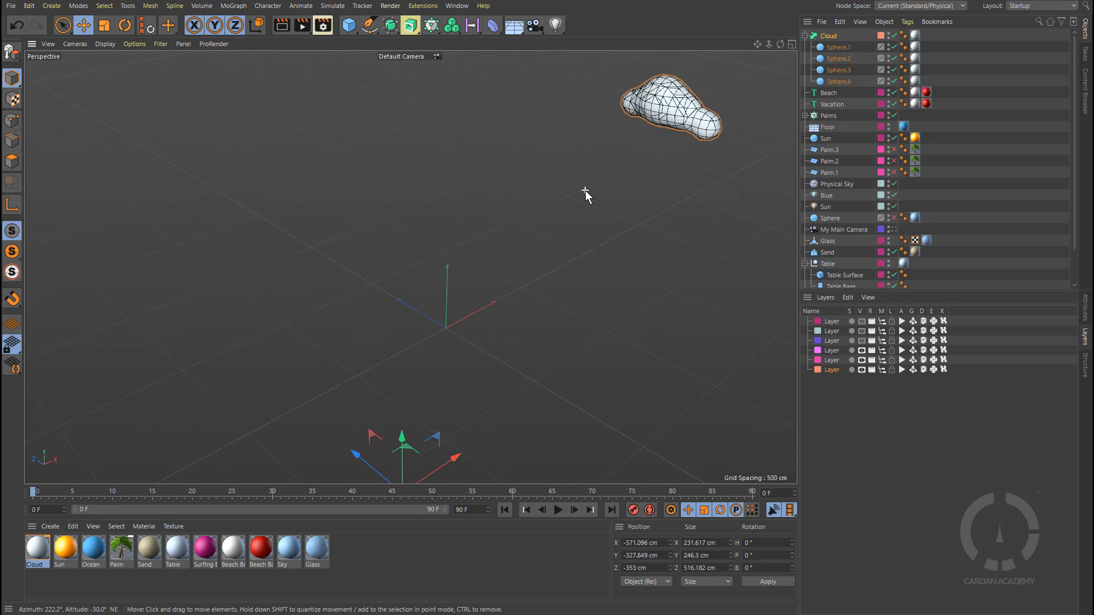
left_click_drag(621, 160, 503, 226, "alt")
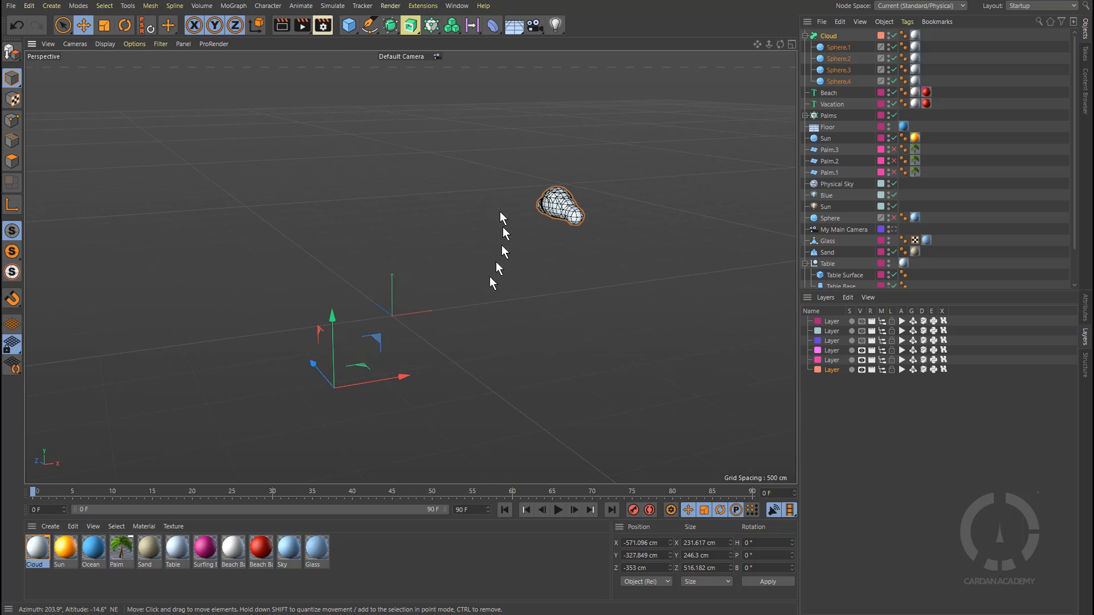
left_click_drag(409, 380, 451, 352)
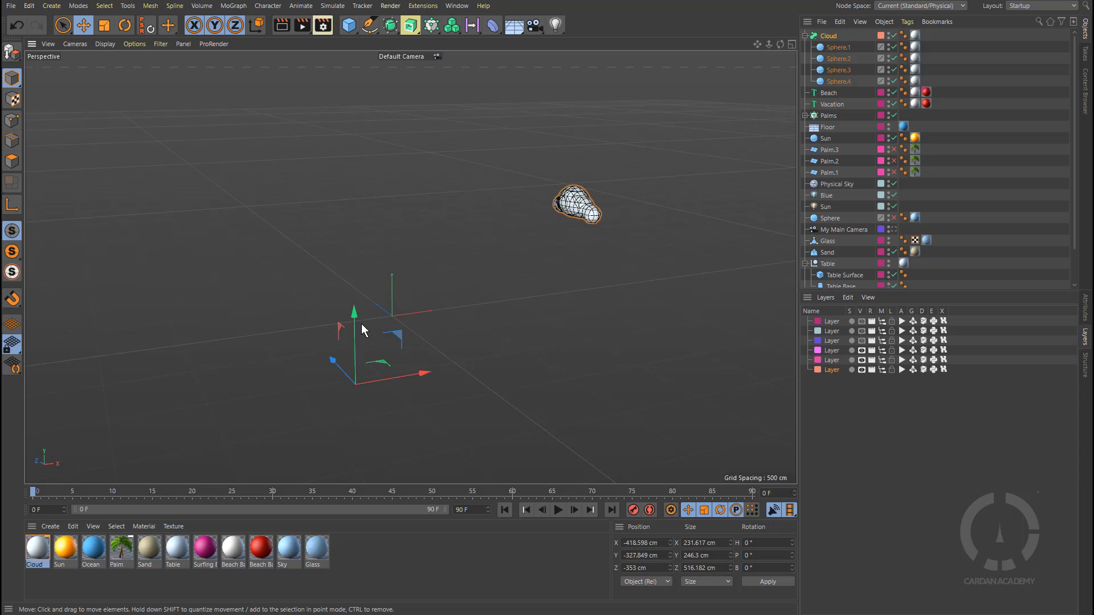
- Set the X position of all four spheres inside the Cloud to 0 cm
left_click(839, 48)
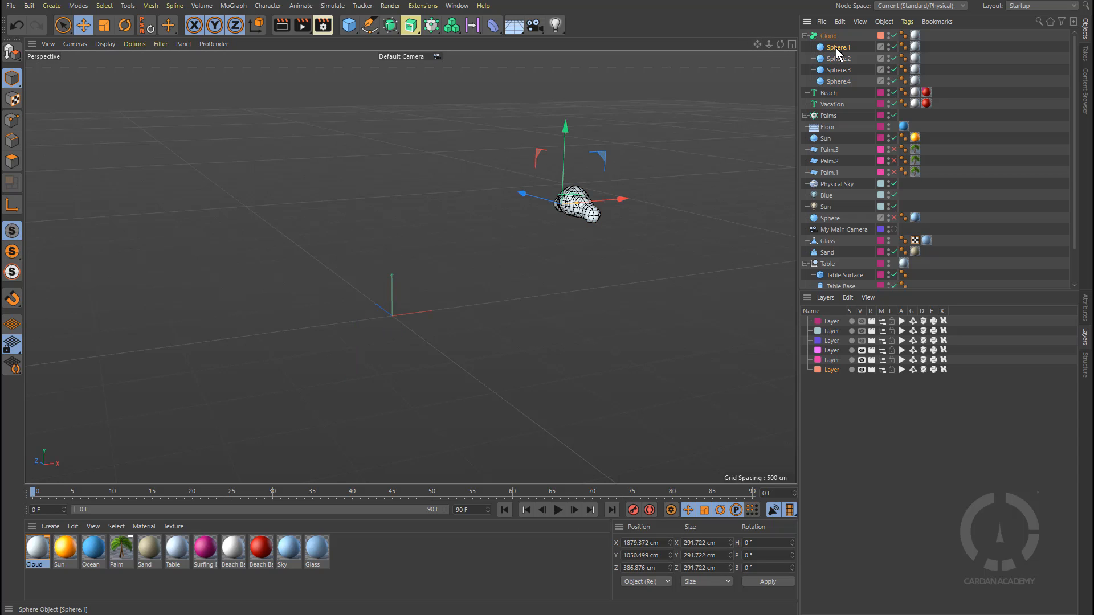
left_click(838, 82, "shift")
left_click(1084, 308)
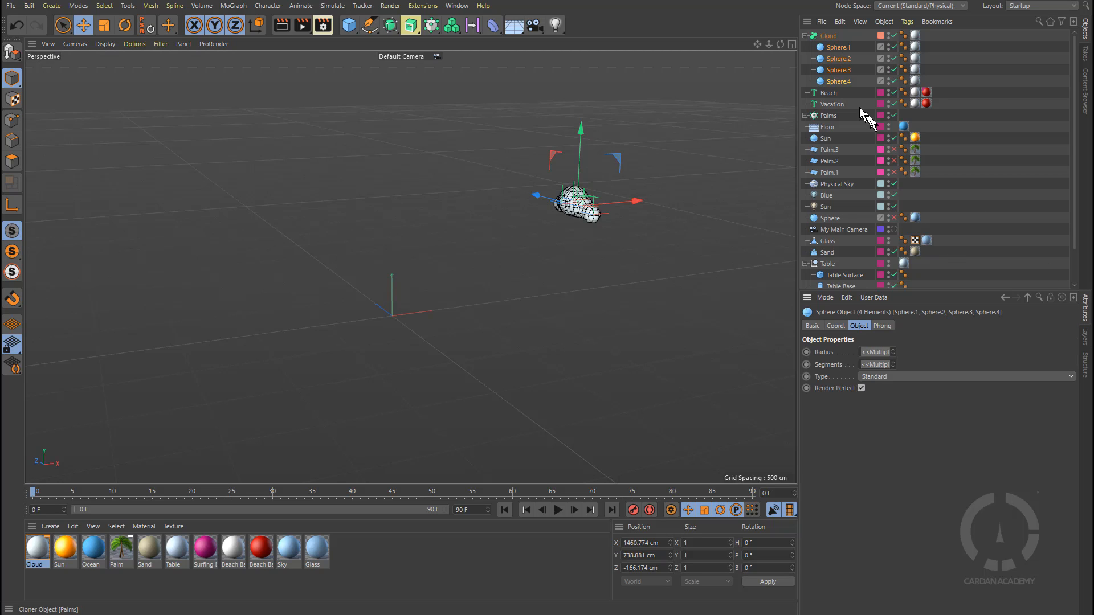
left_click(842, 326)
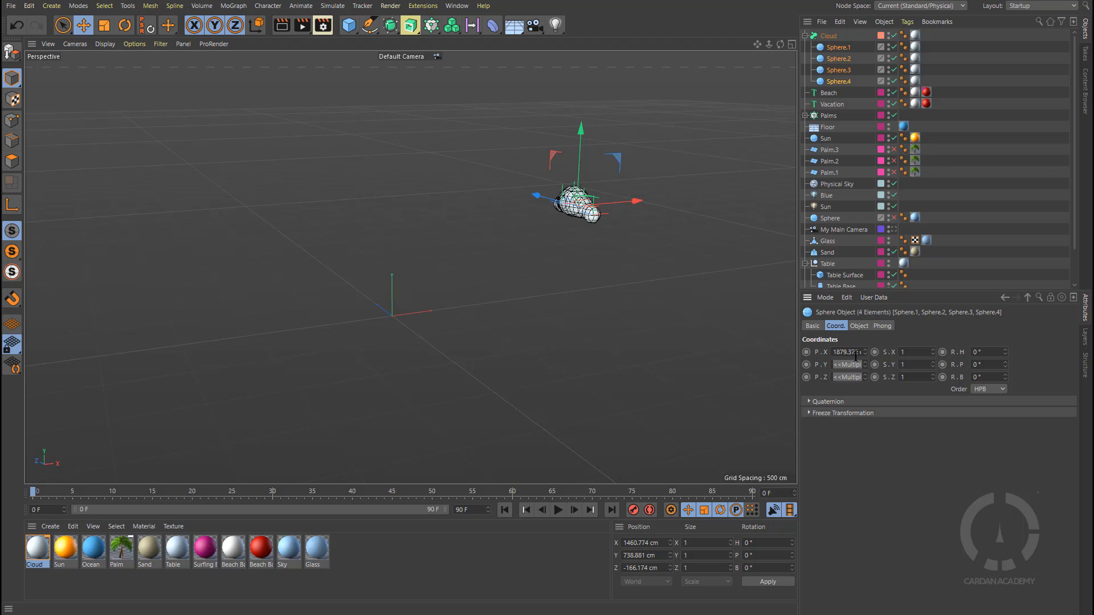
double_click(857, 351)
type("0")
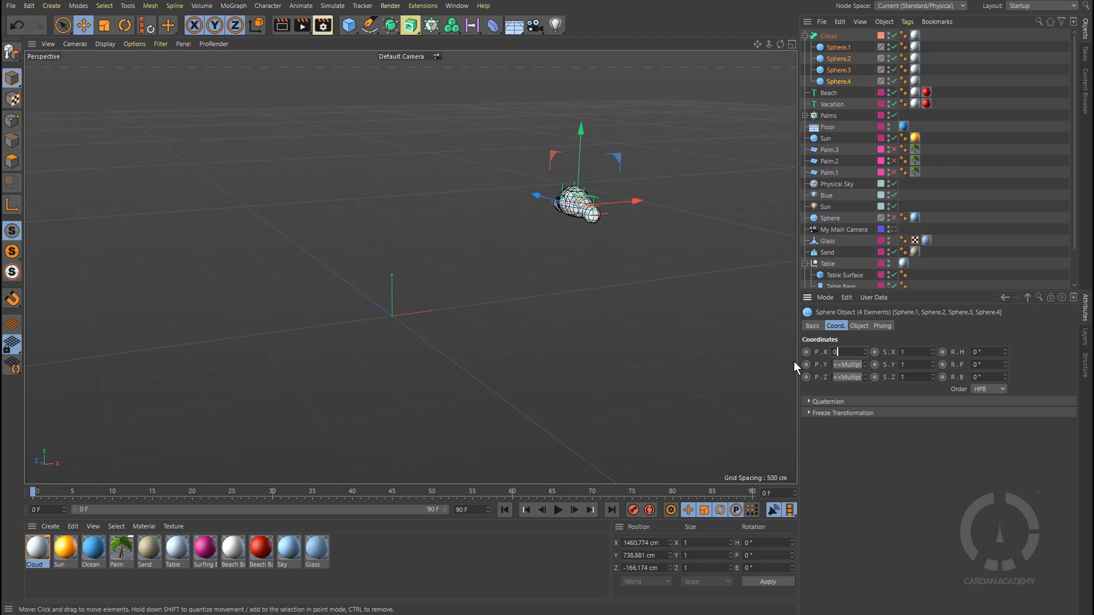
key("Return")
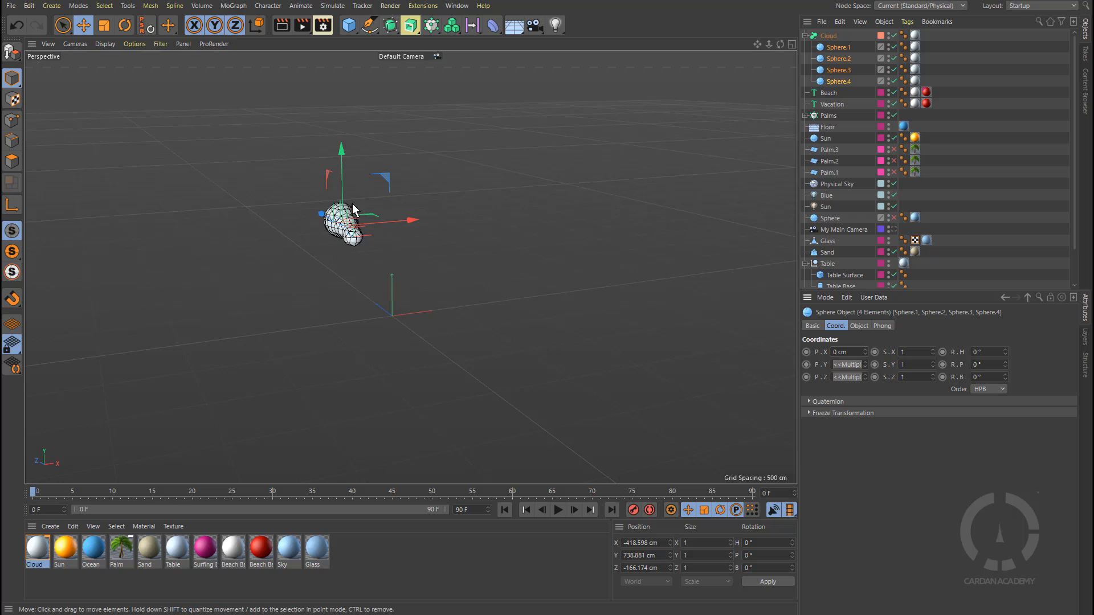
- Set the Cloud object's X, Y and Z position to 0 cm
left_click_drag(352, 205, 545, 232, "alt")
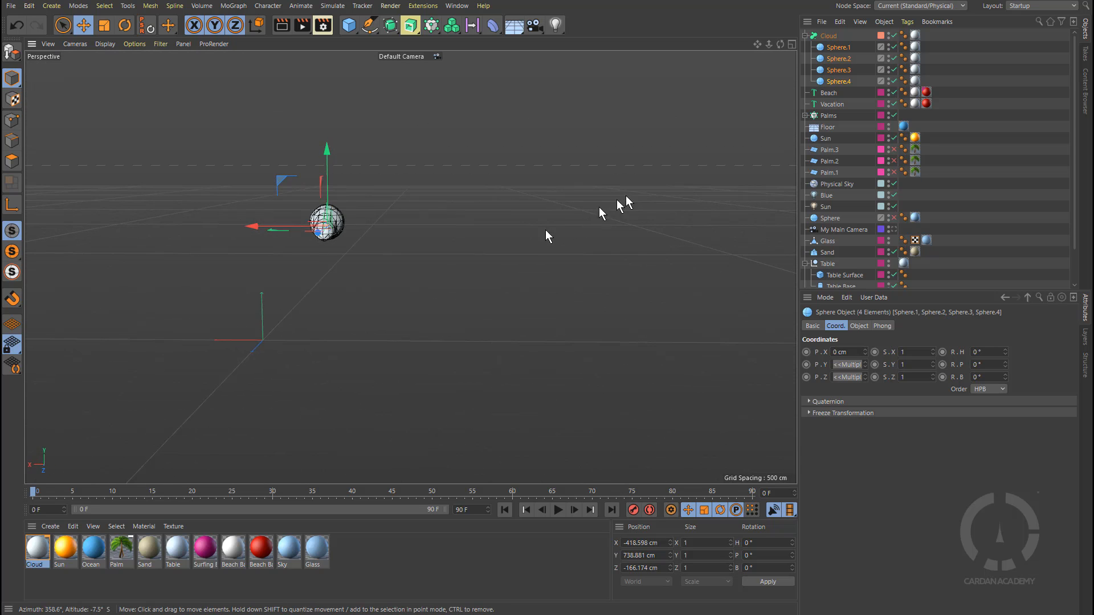
left_click(829, 36)
double_click(853, 351)
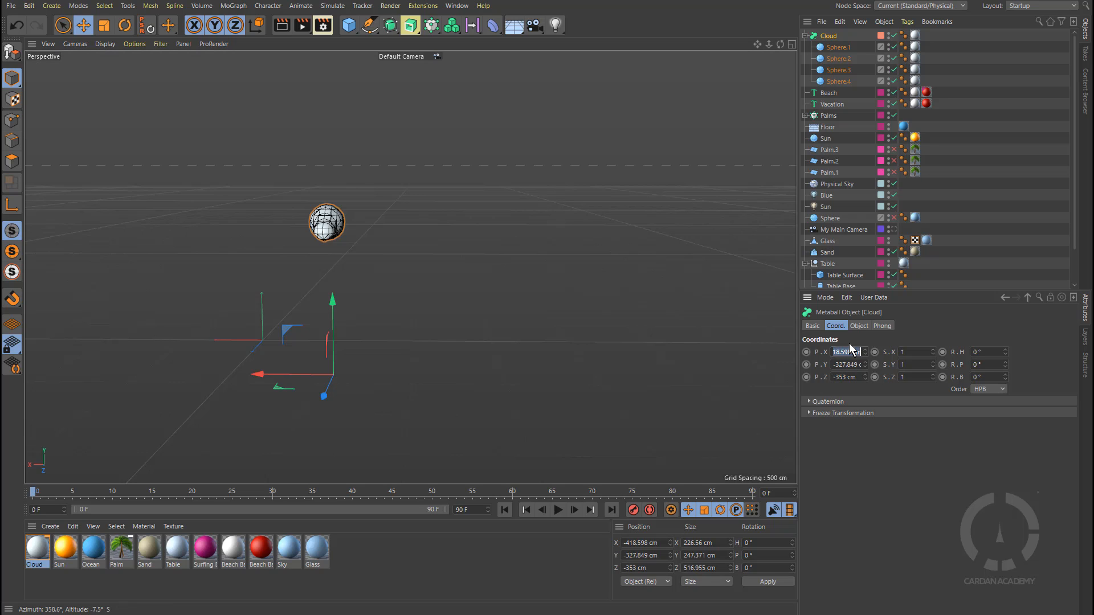
type("0")
key("Return")
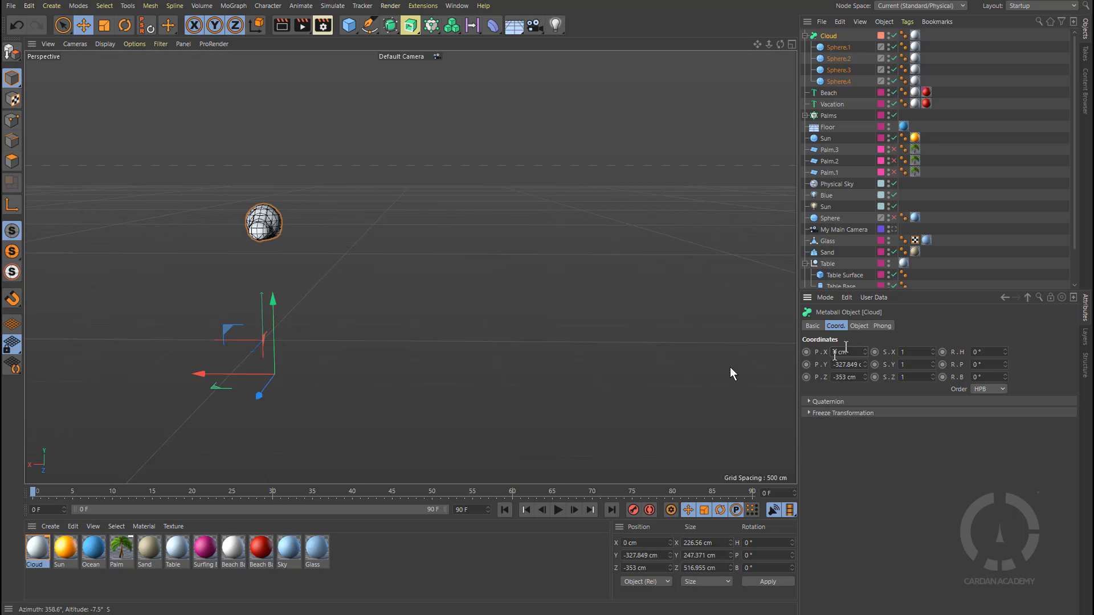
mouse_move(304, 269)
left_mouse_down("alt")
mouse_move(245, 247)
mouse_move(315, 283)
left_mouse_up("alt")
left_click(847, 365)
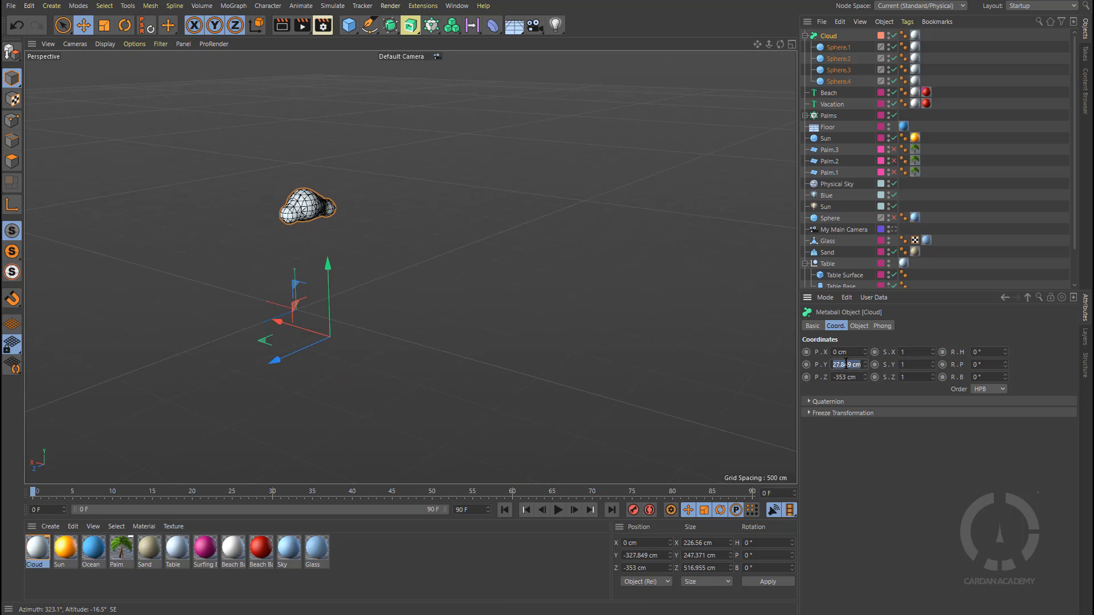
type("0")
key("Return")
left_click(850, 376)
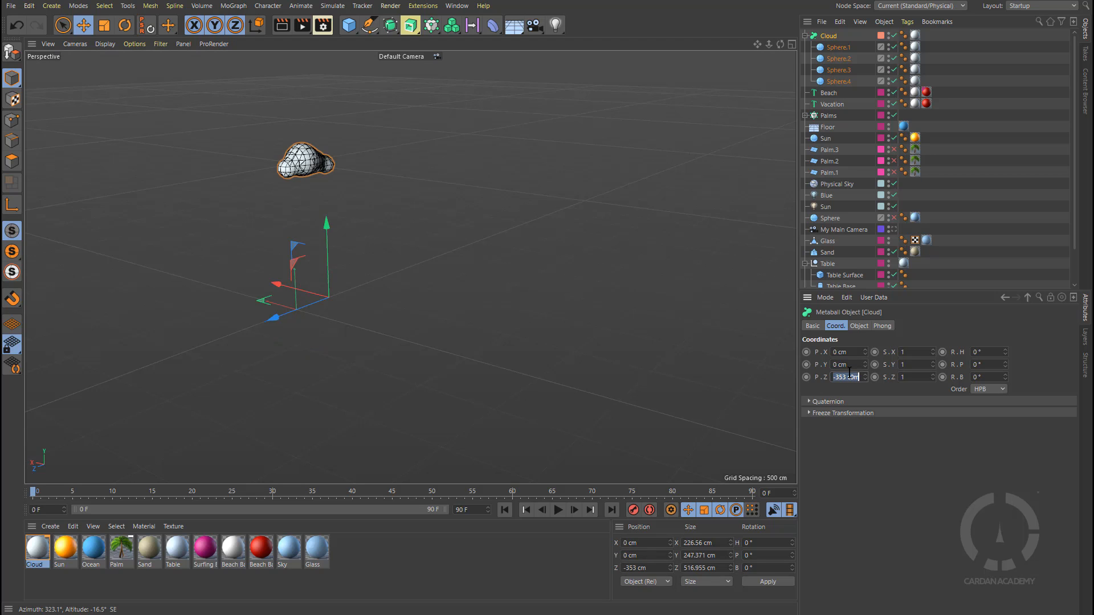
type("0")
key("Return")
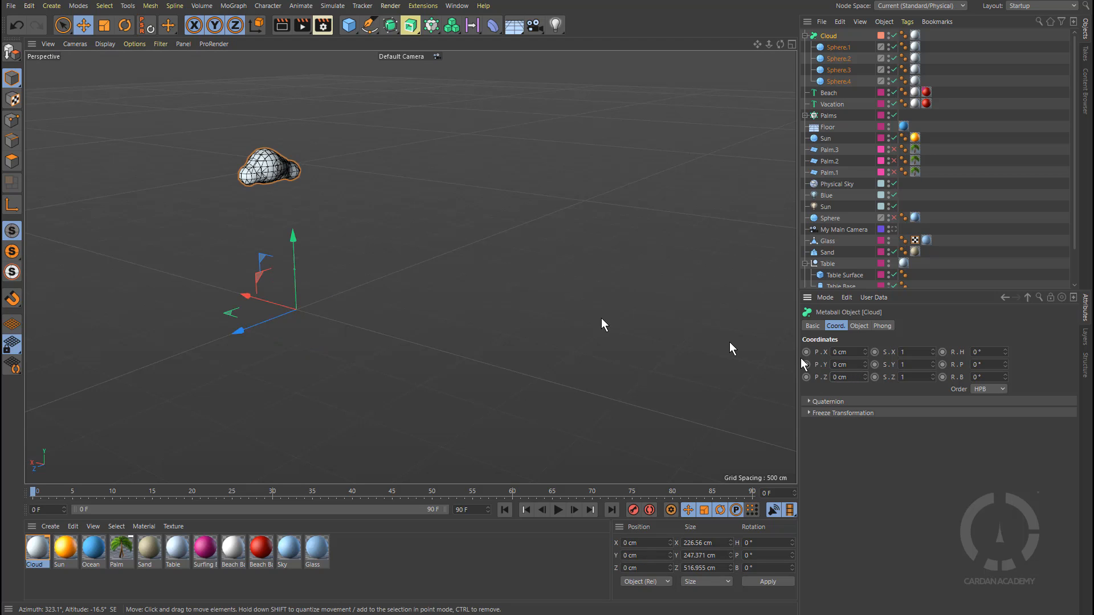
- Move the Cloud's four spheres together down to the world origin, to about Y 39 cm and Z 32 cm
left_click(840, 48)
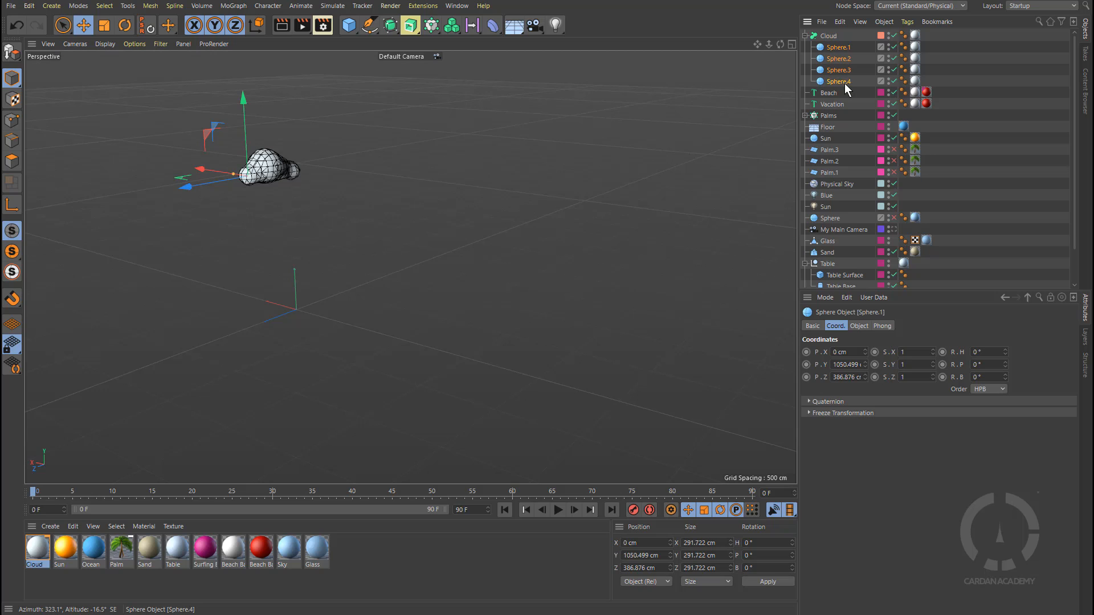
left_click(838, 82, "shift")
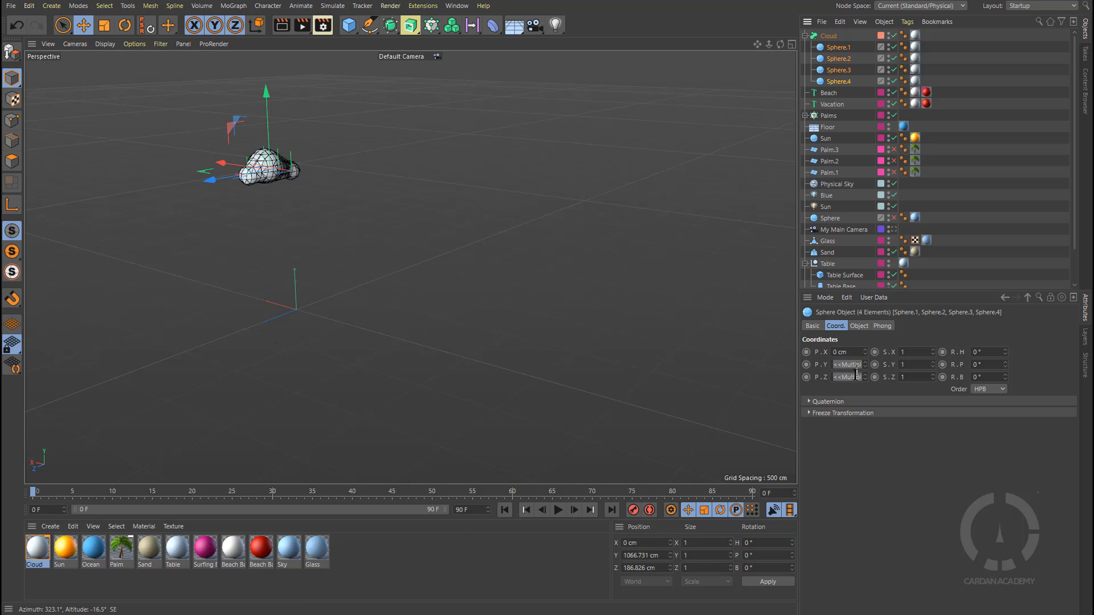
left_click_drag(269, 93, 278, 239)
left_click_drag(231, 326, 235, 329)
scroll(282, 249, "up", 2)
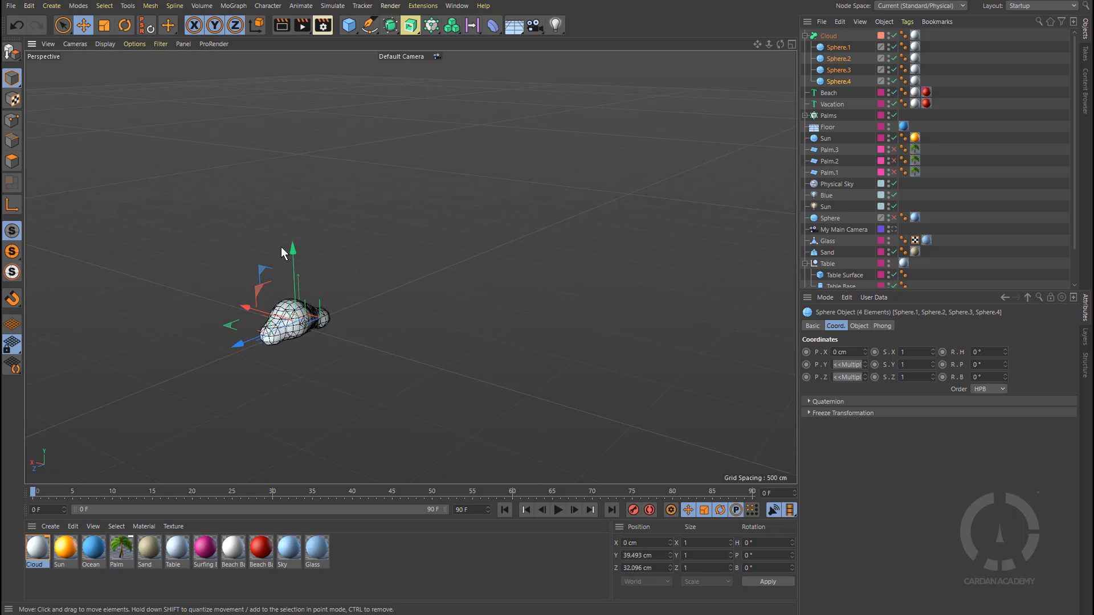
left_click_drag(282, 249, 433, 302, "alt")
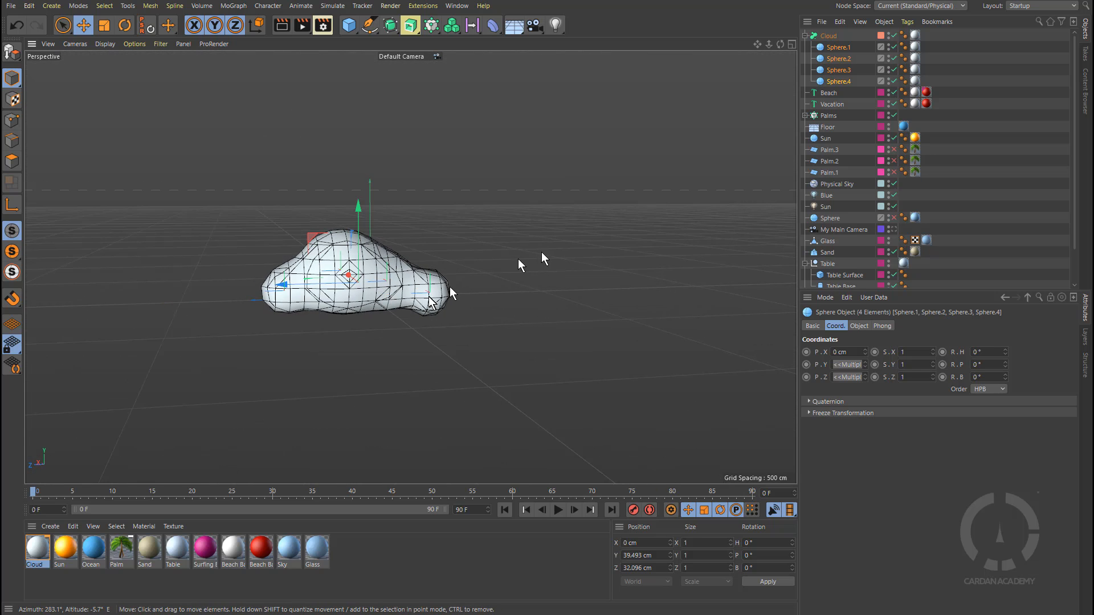
- Apply the Cloud's layer to its four child spheres and collapse the Cloud hierarchy
left_click(804, 36)
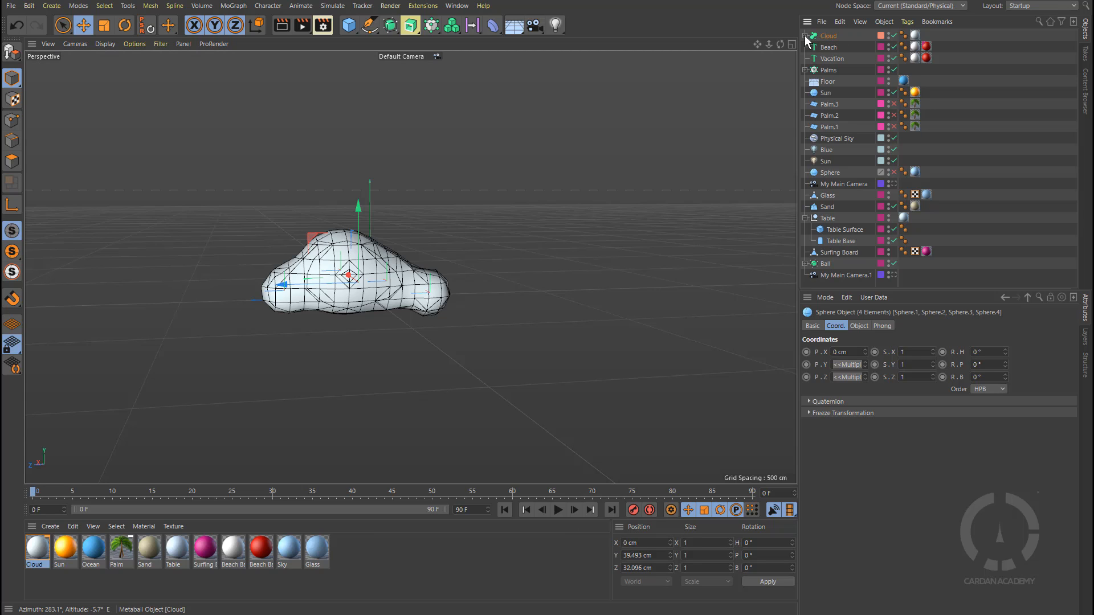
left_click(805, 36)
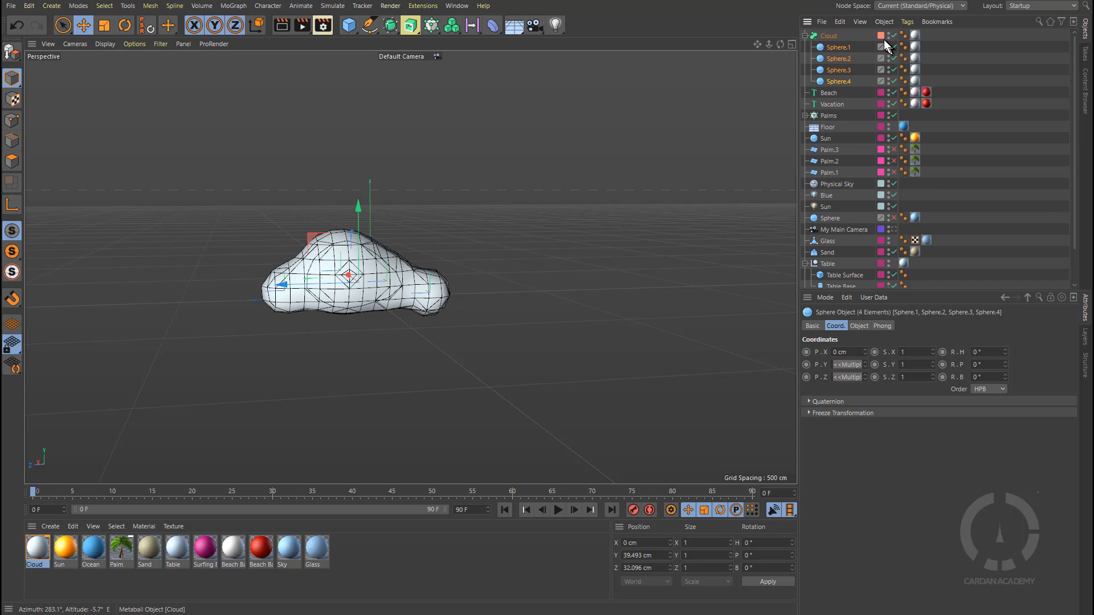
left_click_drag(880, 35, 880, 81)
left_click(804, 36)
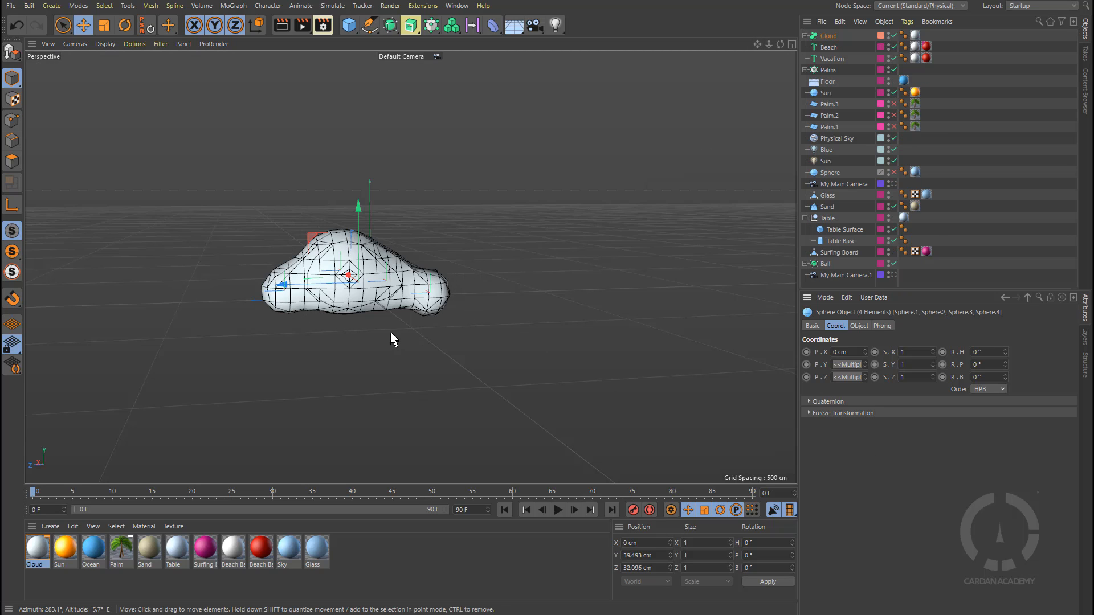
- Look at the centred cloud from the side and switch the viewport back to My Main Camera
left_click_drag(403, 329, 411, 312, "alt")
middle_click_drag(429, 309, 478, 314, "alt")
left_click_drag(477, 314, 483, 311, "alt")
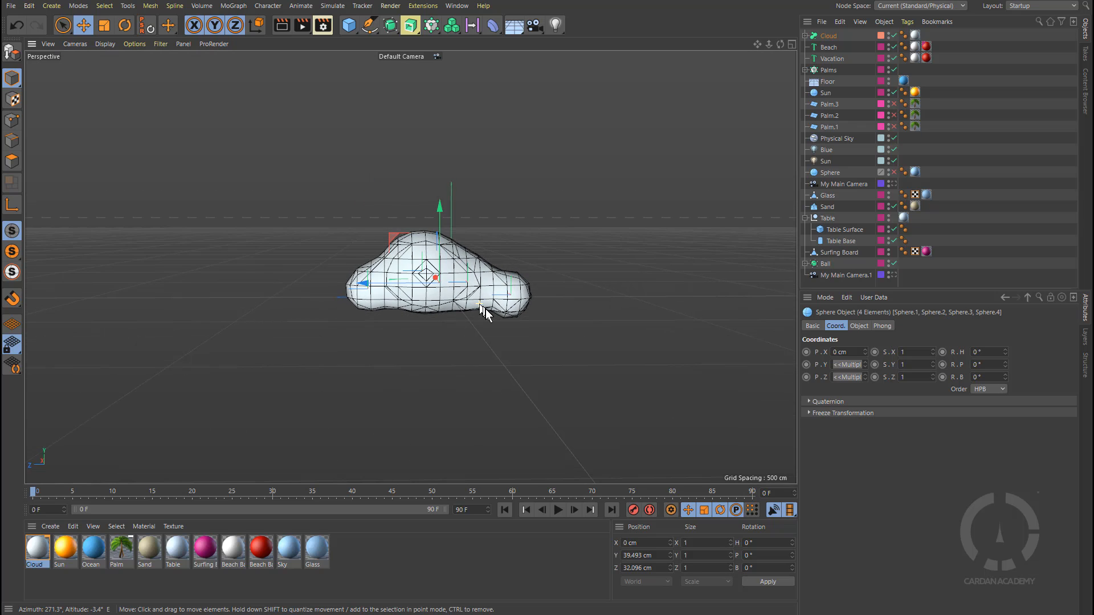
scroll(483, 299, "down", 7)
middle_click_drag(483, 299, 441, 293, "alt")
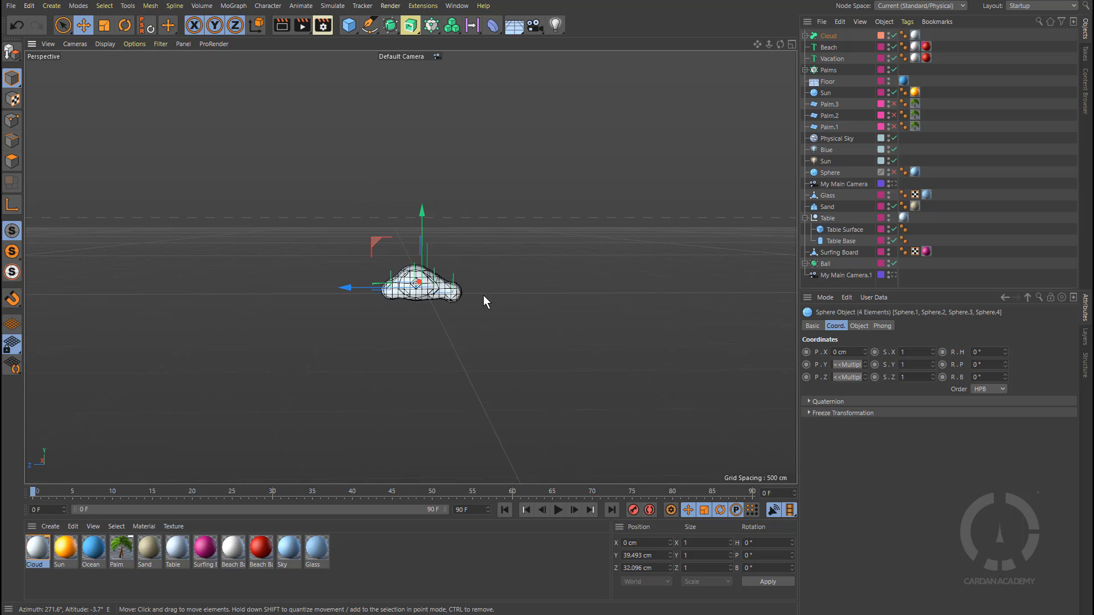
left_click(894, 184)
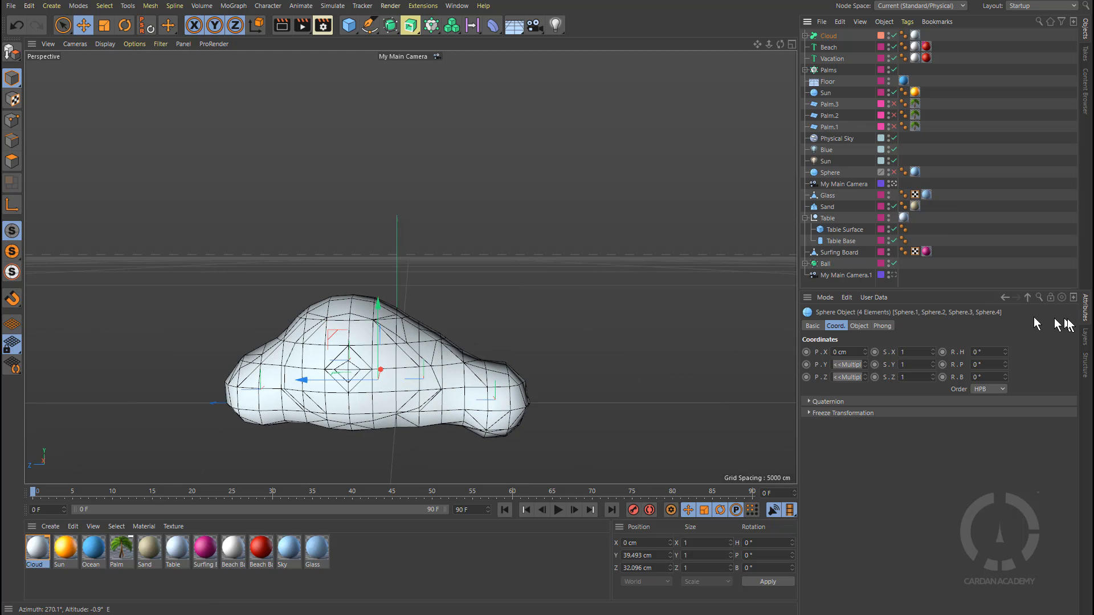
- Show the beach scene layer to check the cloud among the other objects, and hide the layer again
left_click(1085, 337)
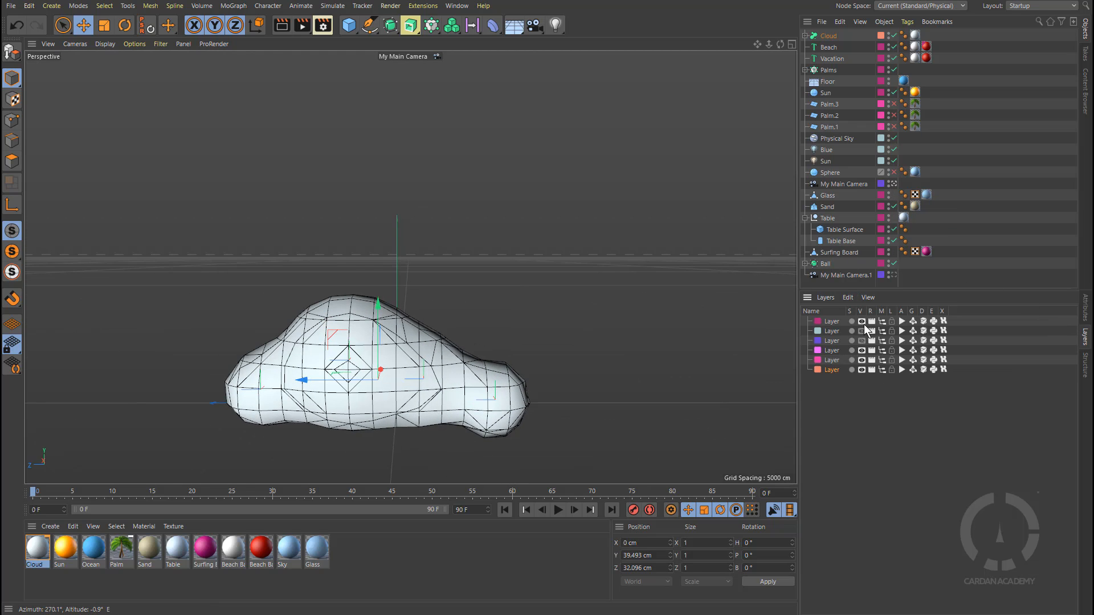
left_click_drag(862, 321, 862, 341)
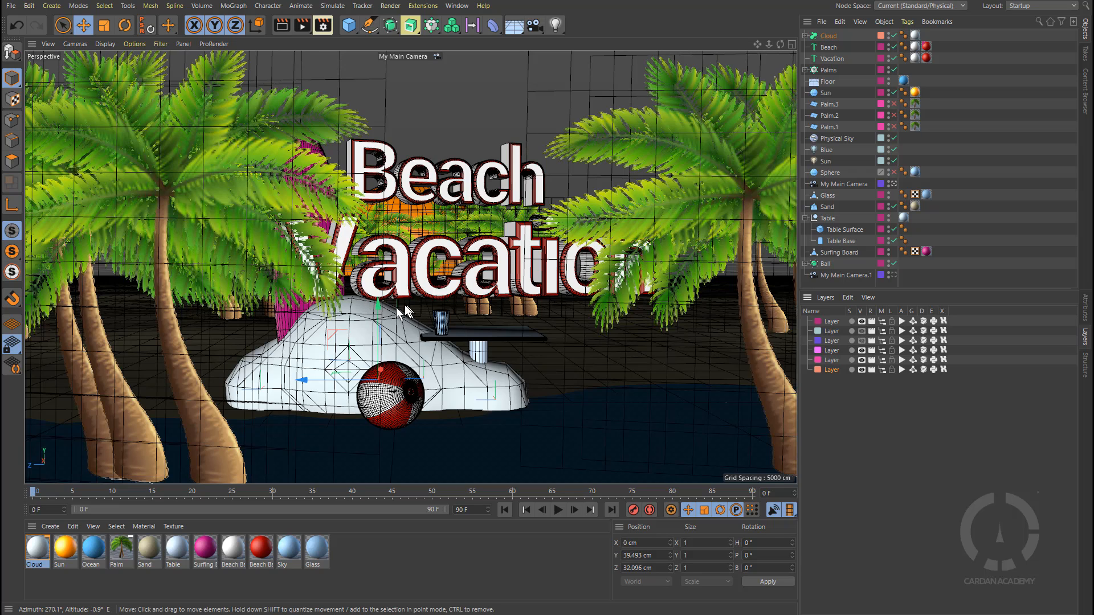
left_click(1085, 311)
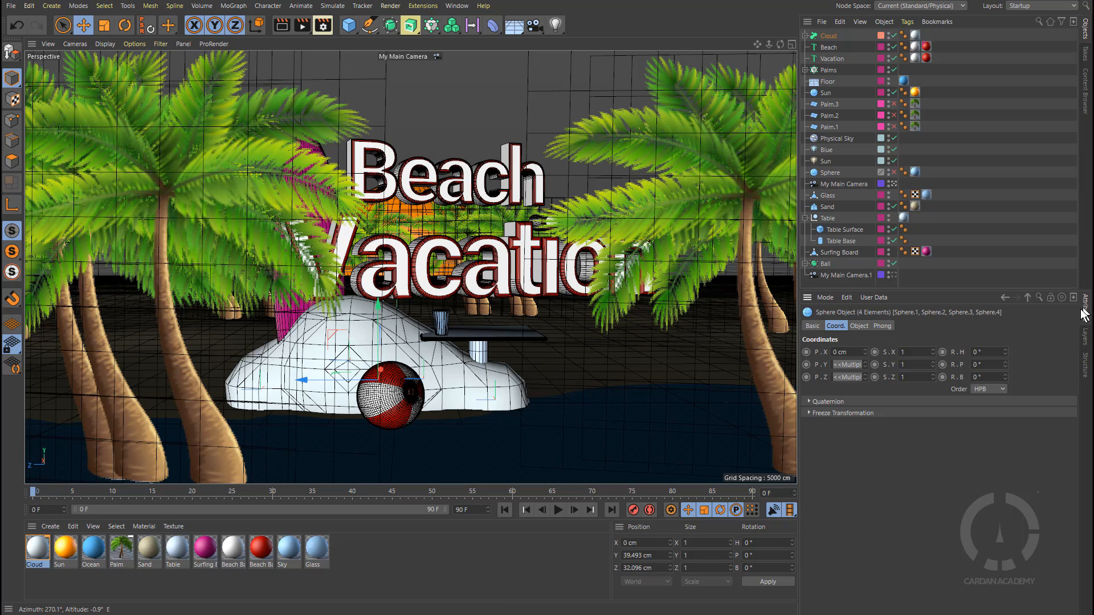
left_click(1086, 337)
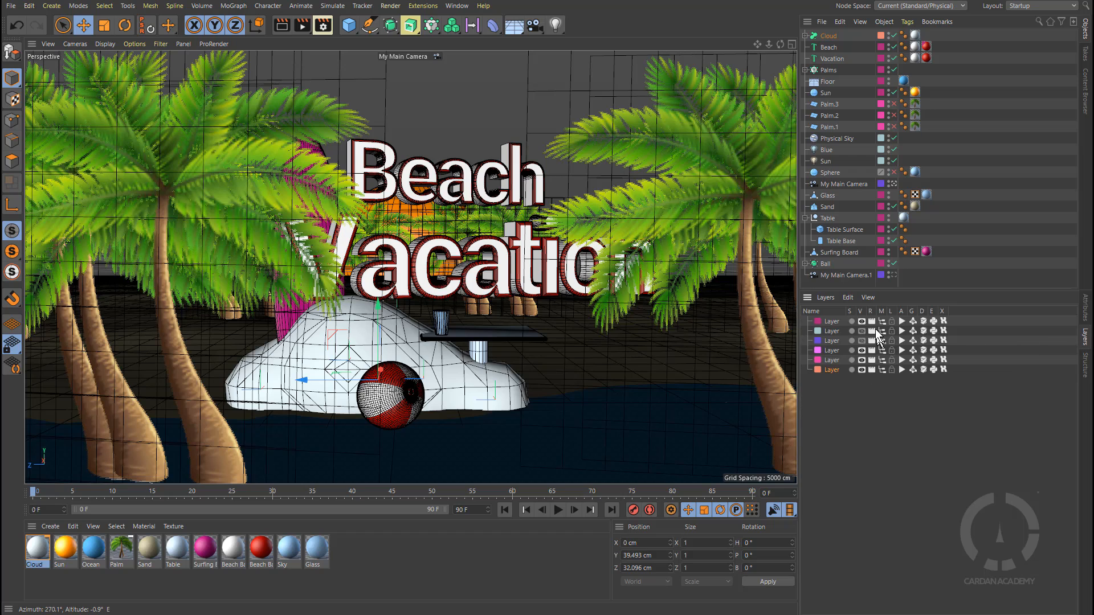
left_click_drag(862, 321, 861, 341)
left_click(1085, 310)
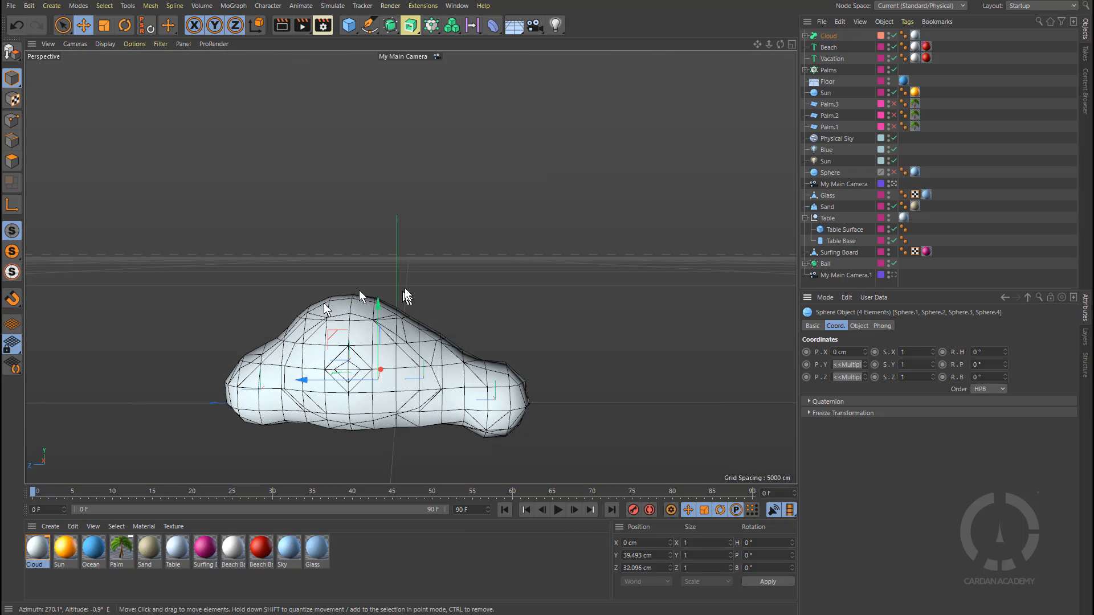
- Reframe My Main Camera so the cloud sits smaller and near the centre of the view, with the timeline at frame 0
scroll(439, 319, "down", 4)
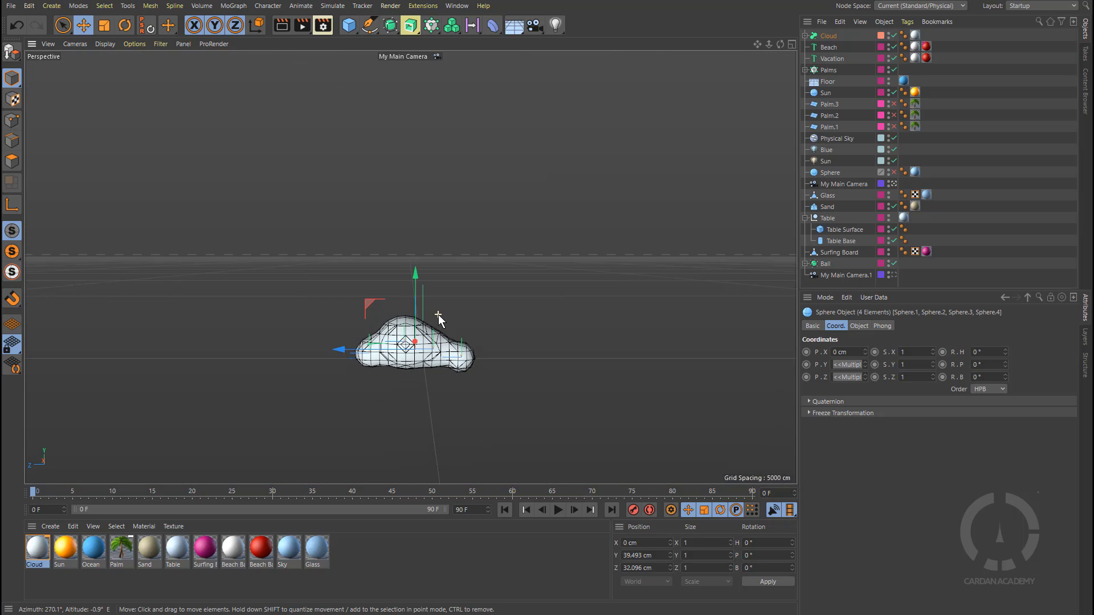
middle_click_drag(439, 319, 544, 231, "alt")
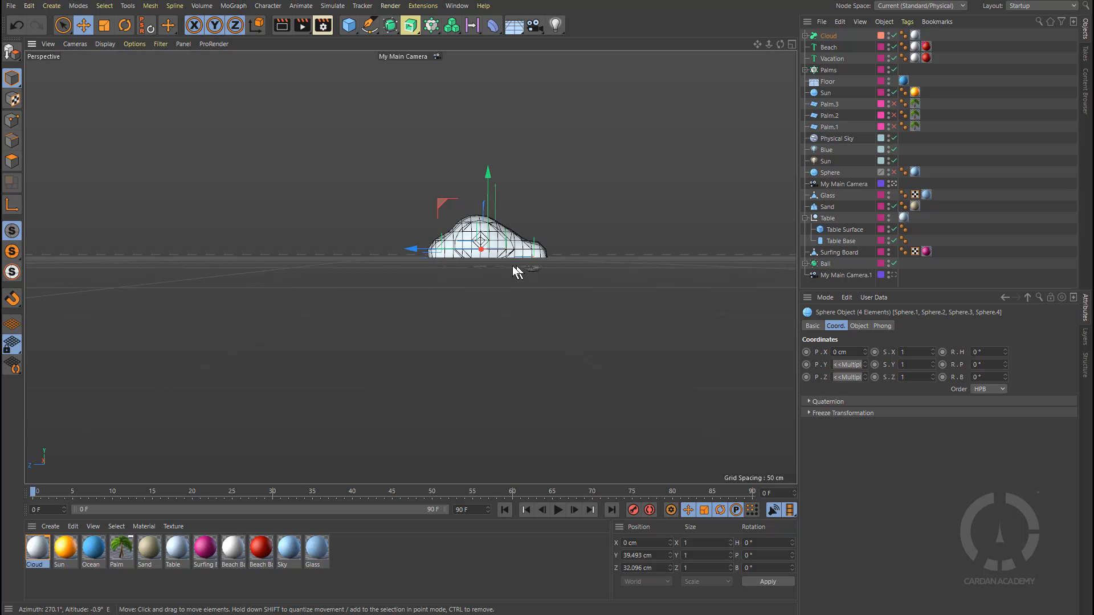
middle_click_drag(514, 271, 441, 288, "alt")
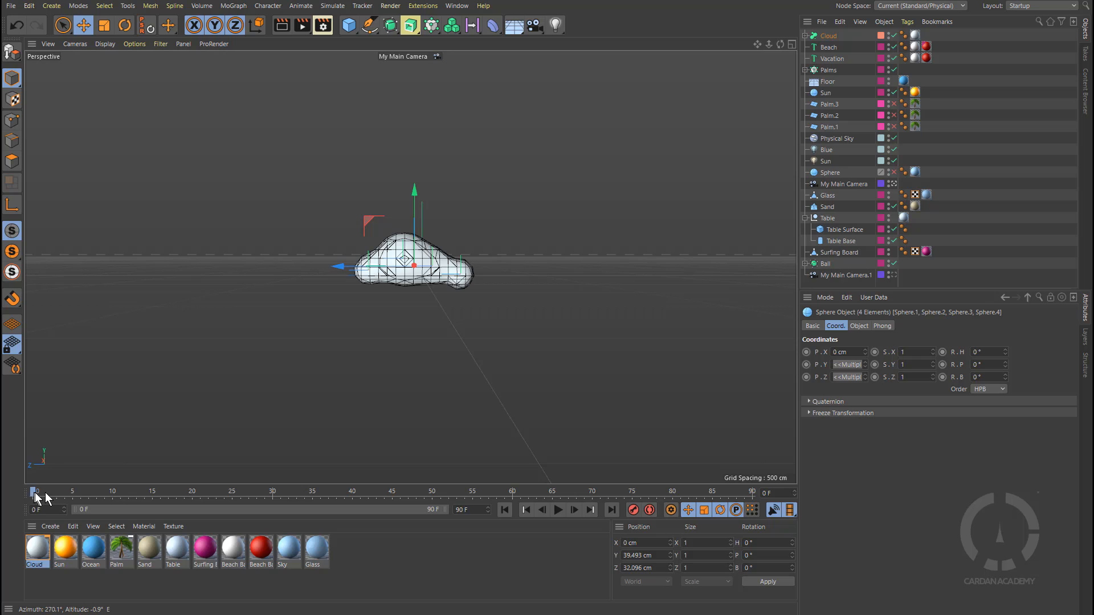
left_click_drag(35, 494, 6, 503)
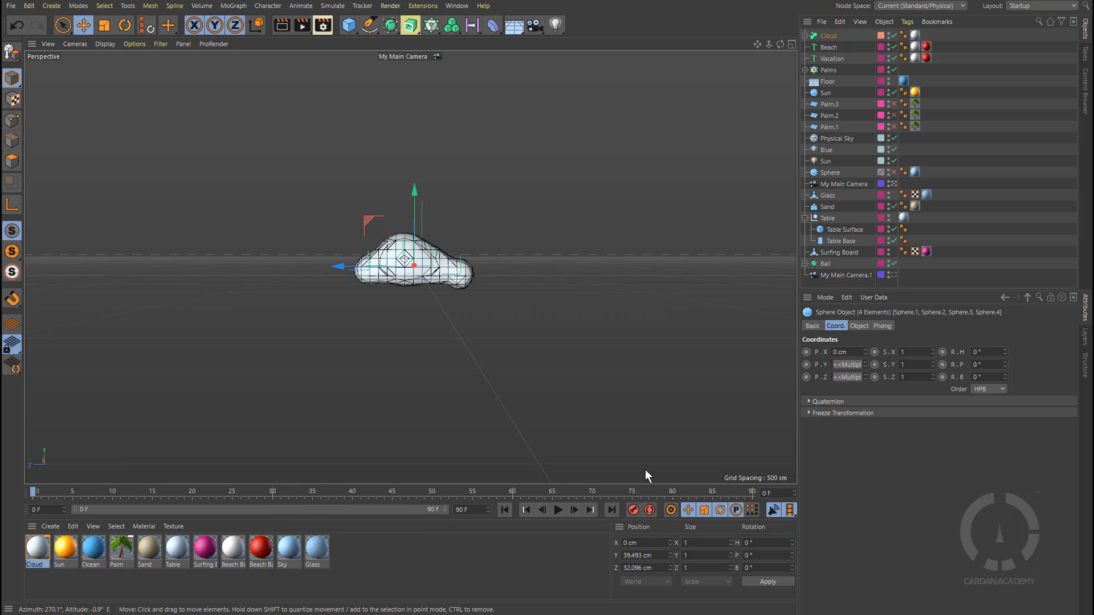
- Scrub the timeline to frame 30 and back to frame 0
left_click(791, 511)
left_click(792, 512)
left_click(271, 493)
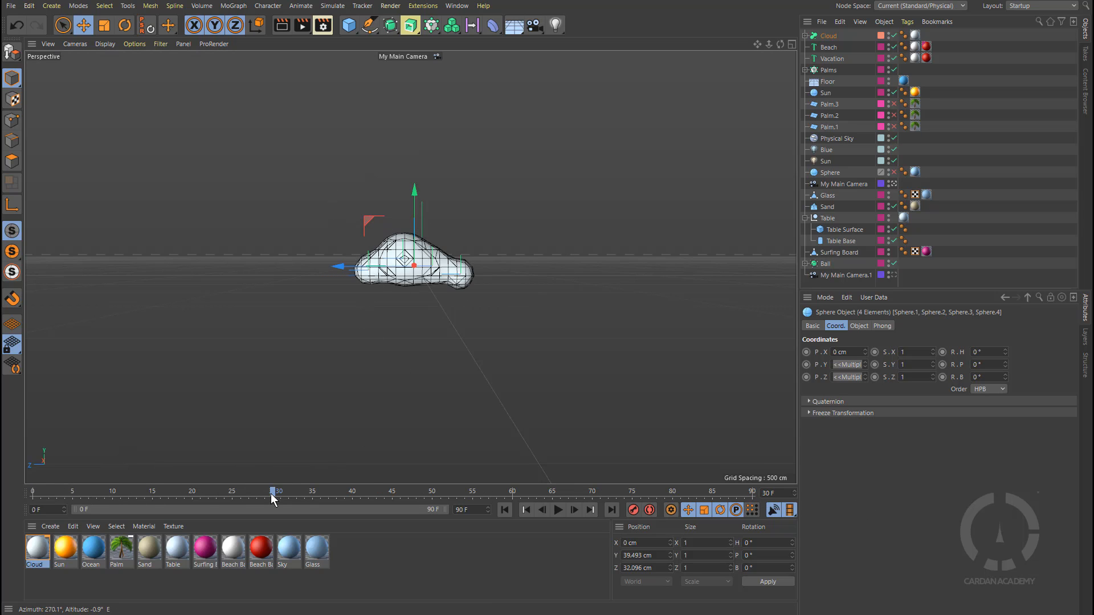
left_click_drag(271, 493, 168, 494)
left_click_drag(272, 493, 33, 493)
left_click_drag(339, 268, 63, 279)
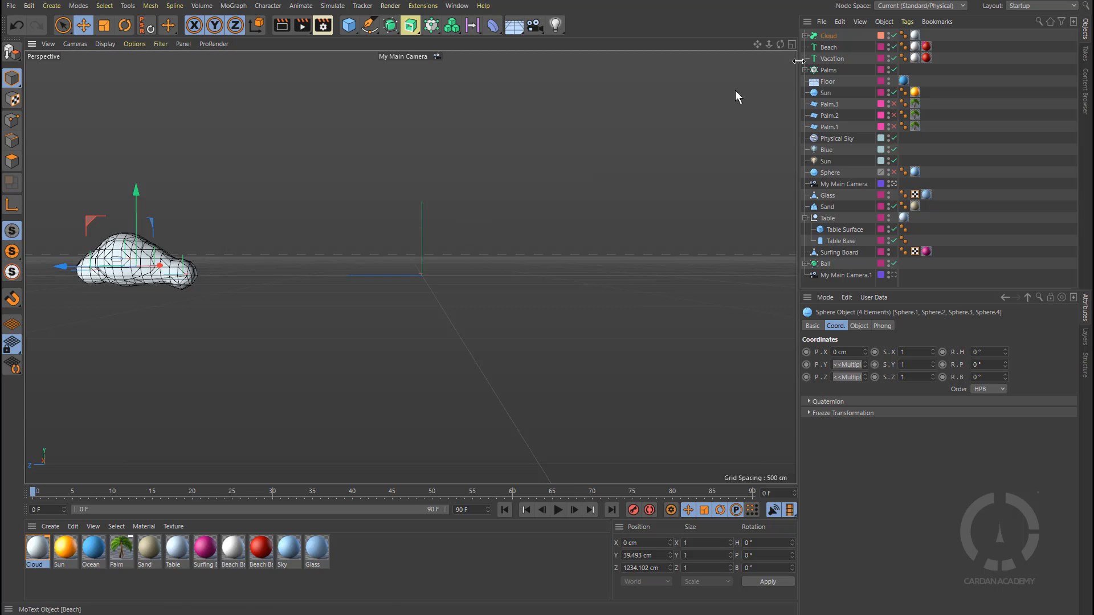
left_click(828, 36)
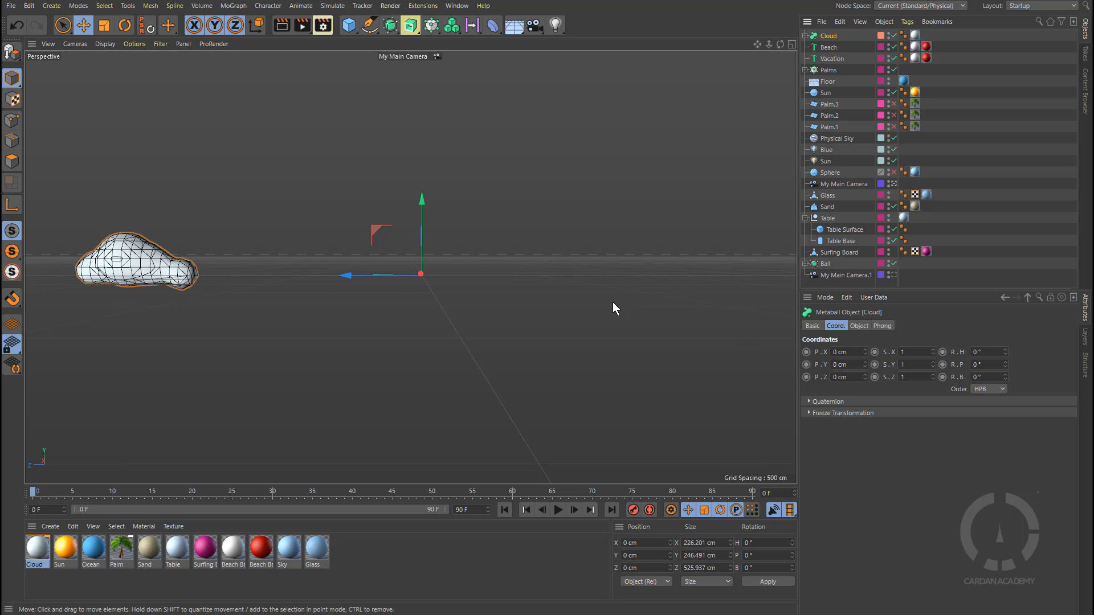
key("ctrl+z")
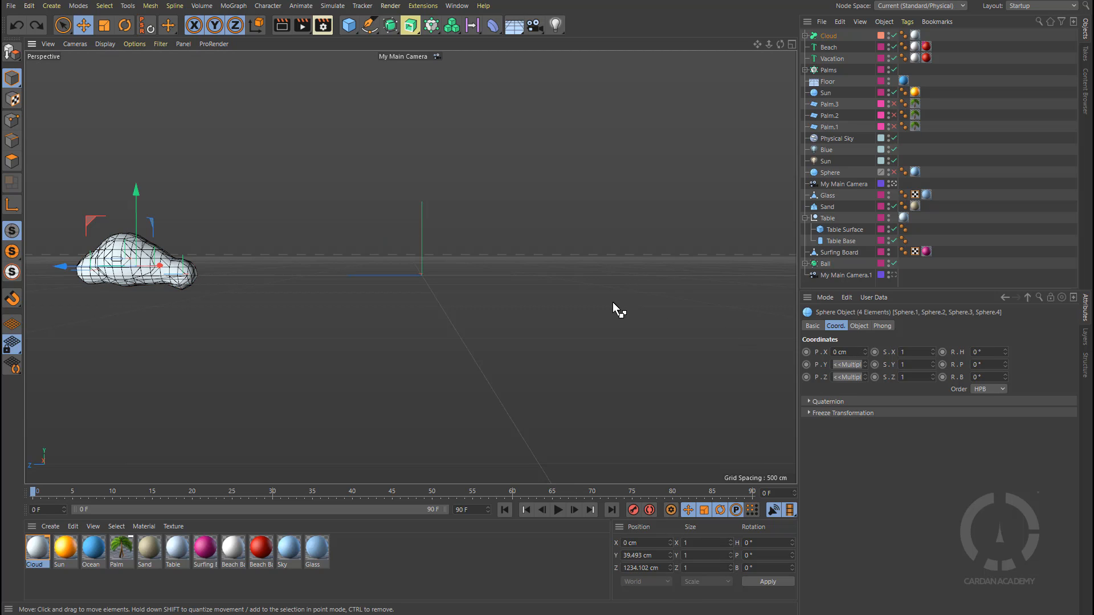
left_click(804, 36)
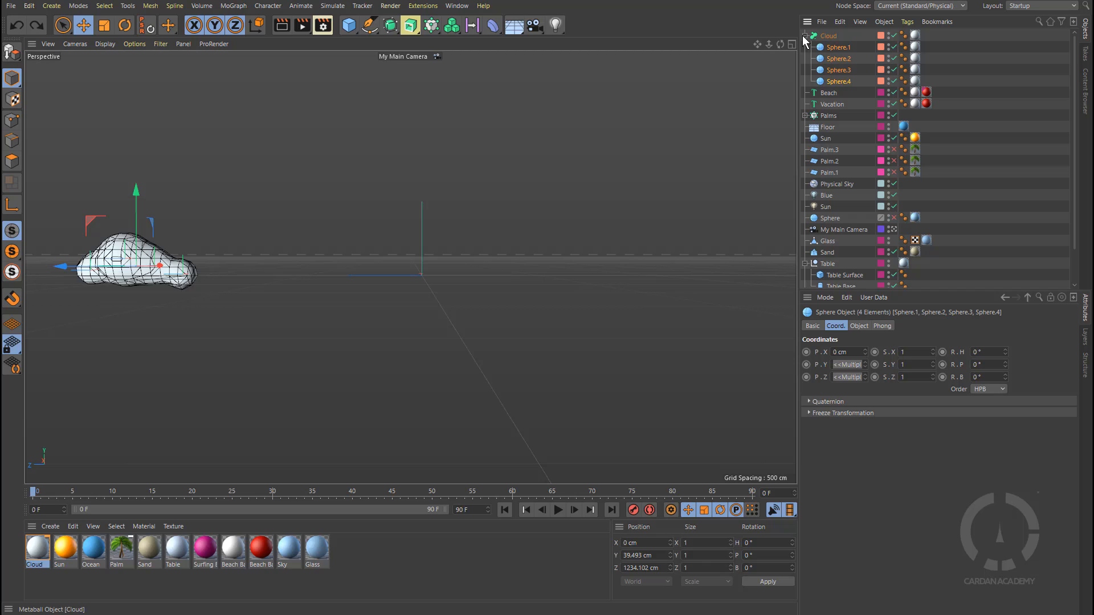
key("ctrl+z")
- Move the Cloud metaball along Z to about 1468 cm and keyframe its Z position at frame 0
left_click(832, 36)
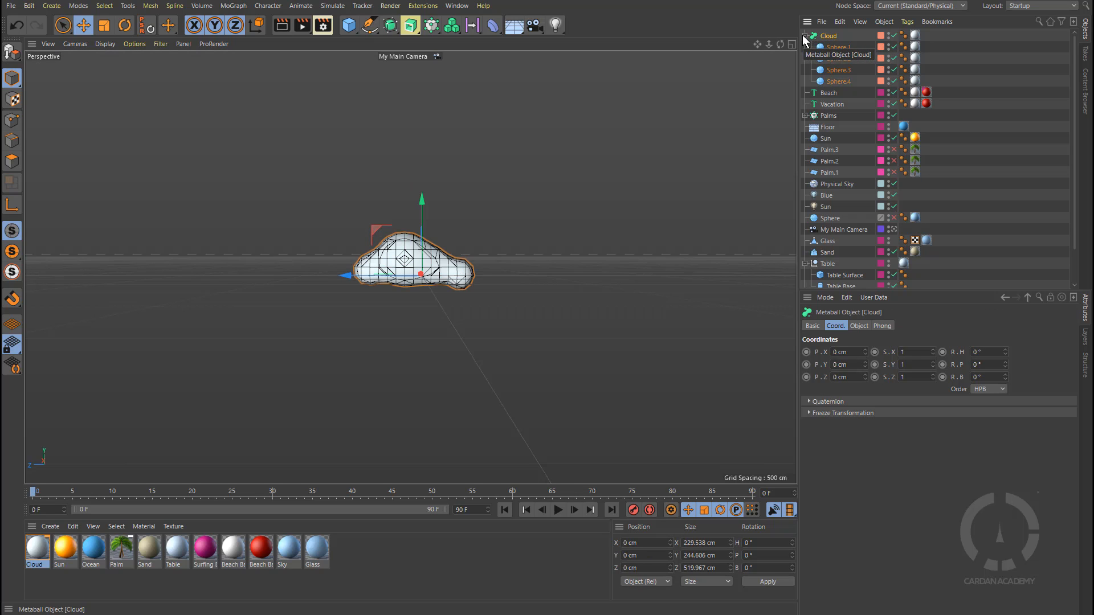
left_click(805, 36)
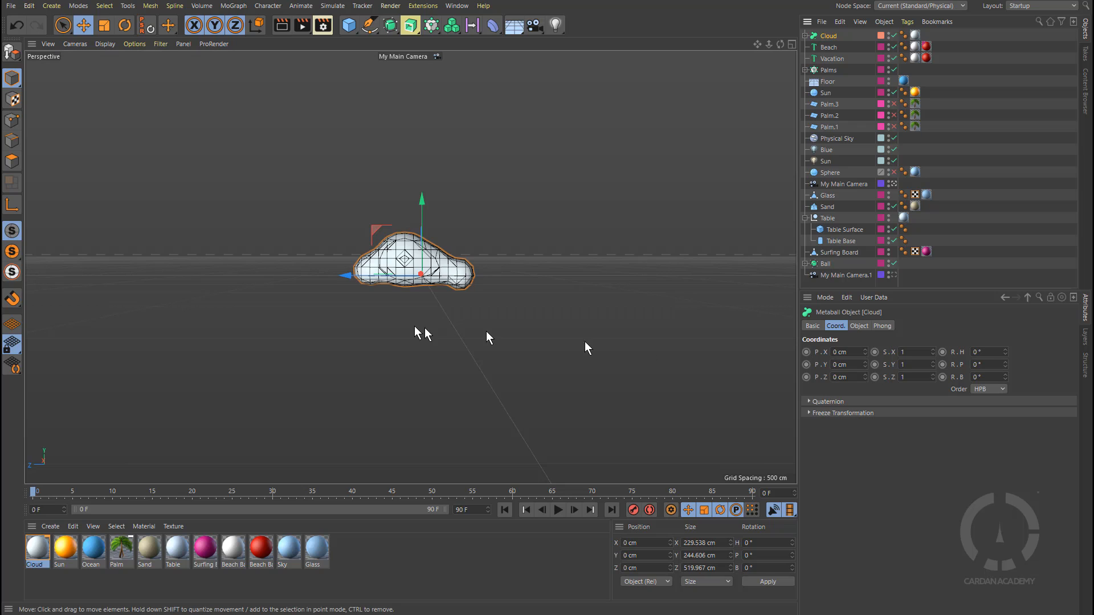
left_click_drag(348, 276, 40, 276)
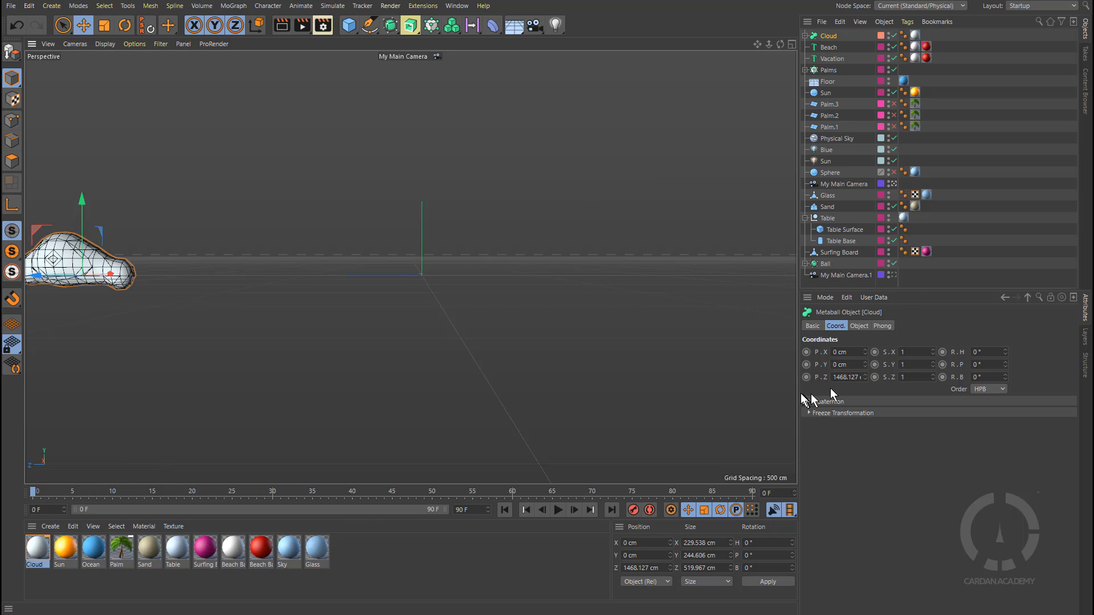
left_click(807, 377)
- At frame 90, move the Cloud along Z to about -1360 cm and keyframe its Z position
left_click_drag(33, 491, 755, 510)
left_click_drag(865, 377, 866, 398)
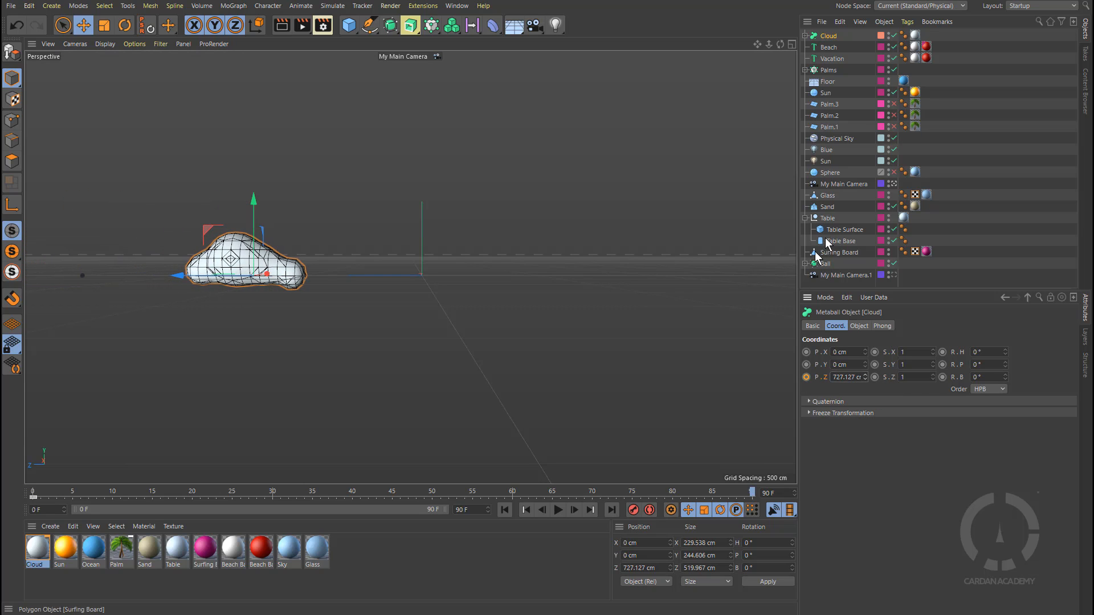
left_click_drag(183, 272, 662, 333)
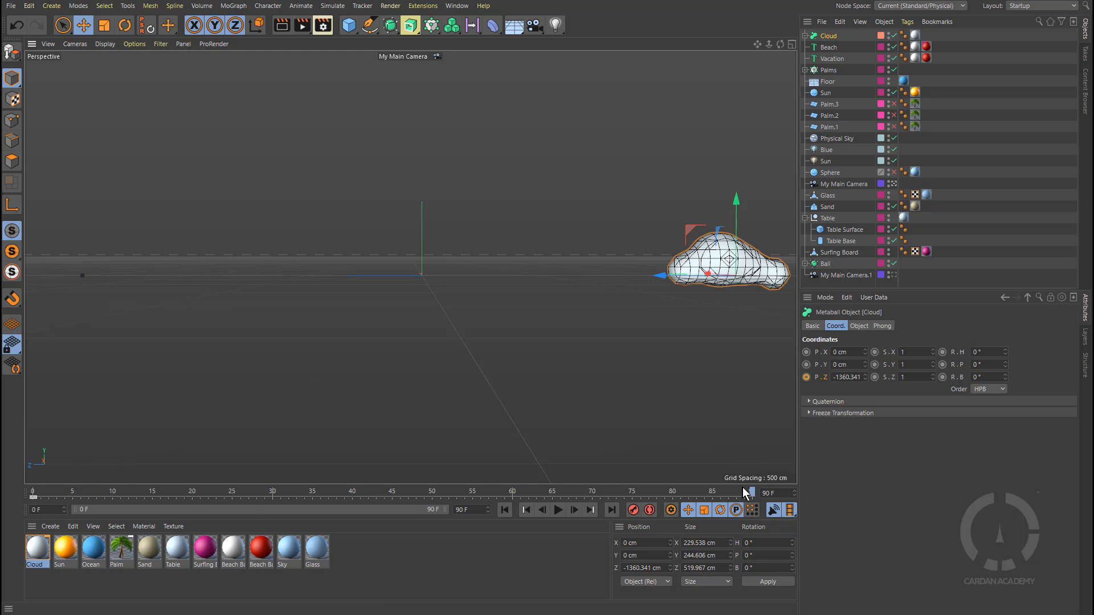
left_click(806, 377)
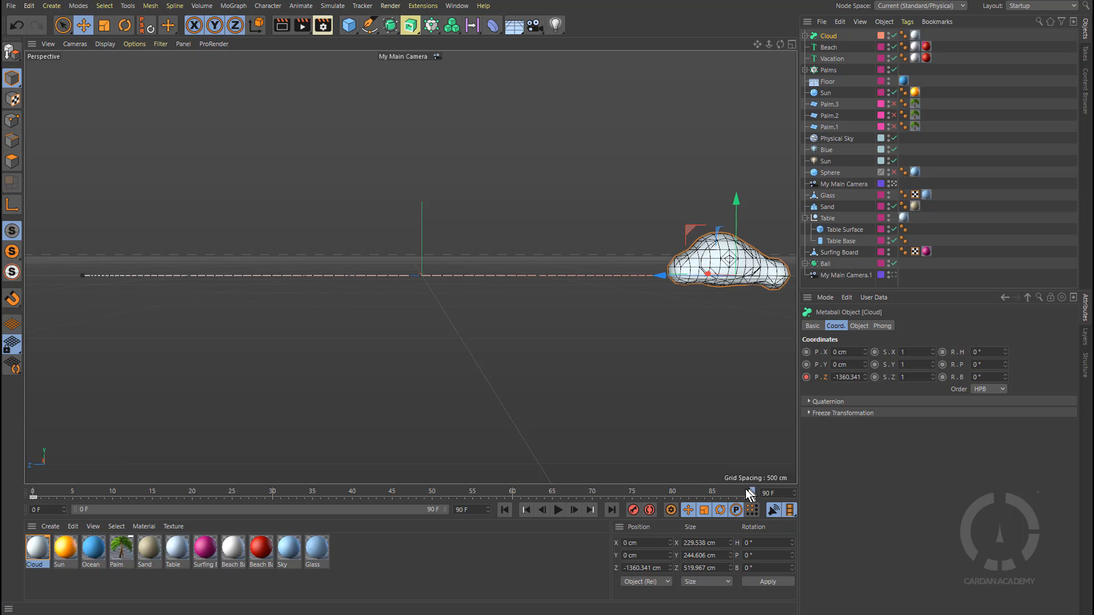
- Play the animation from frame 0 to check the Cloud's travel along Z
left_click_drag(750, 493, 28, 496)
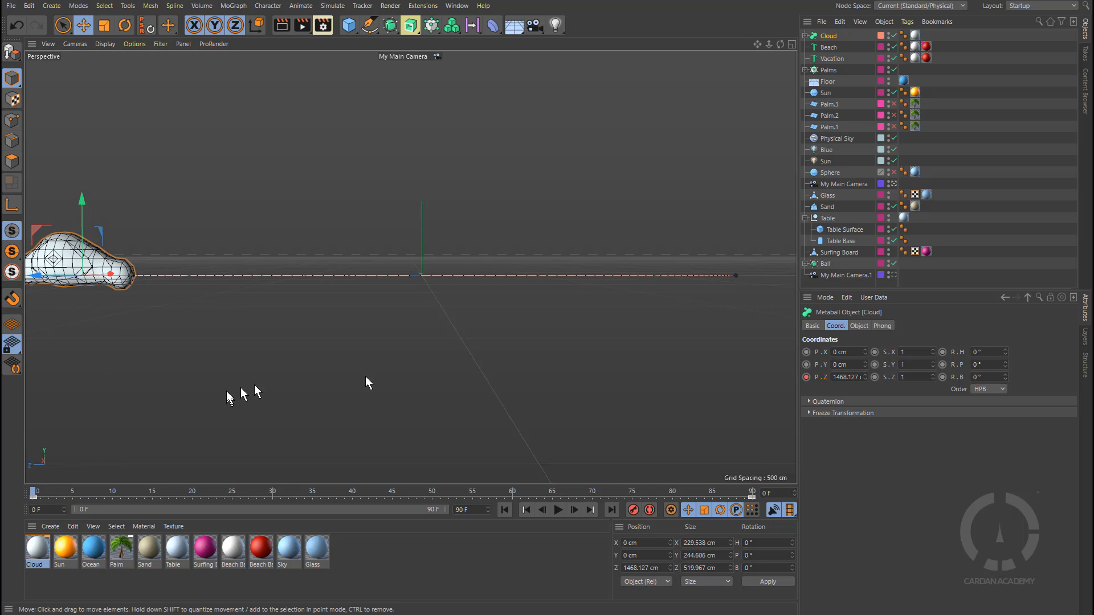
left_click(560, 510)
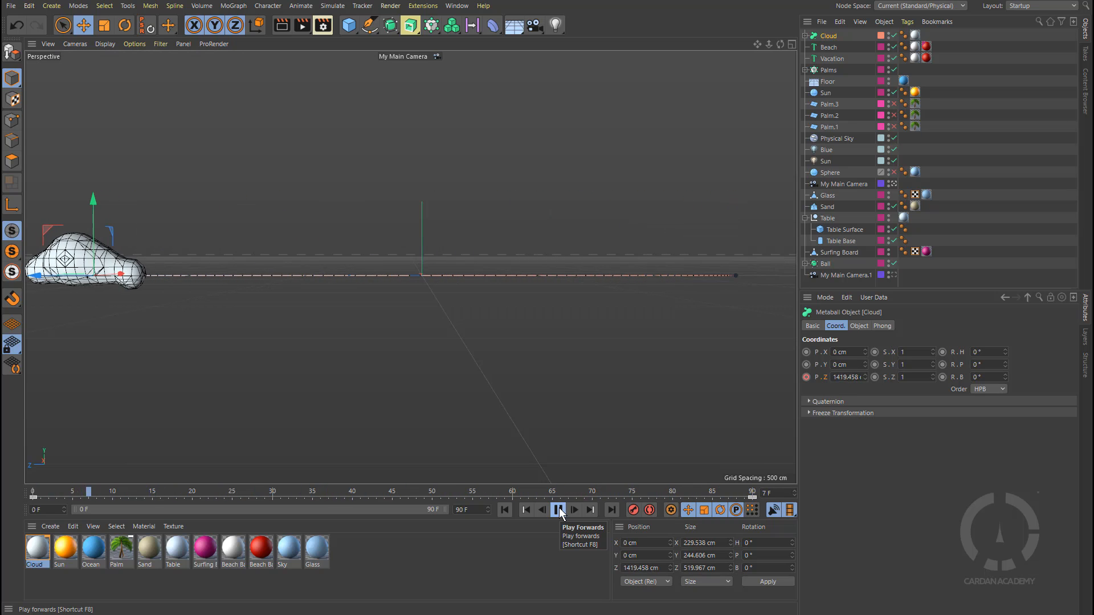
left_click(559, 507)
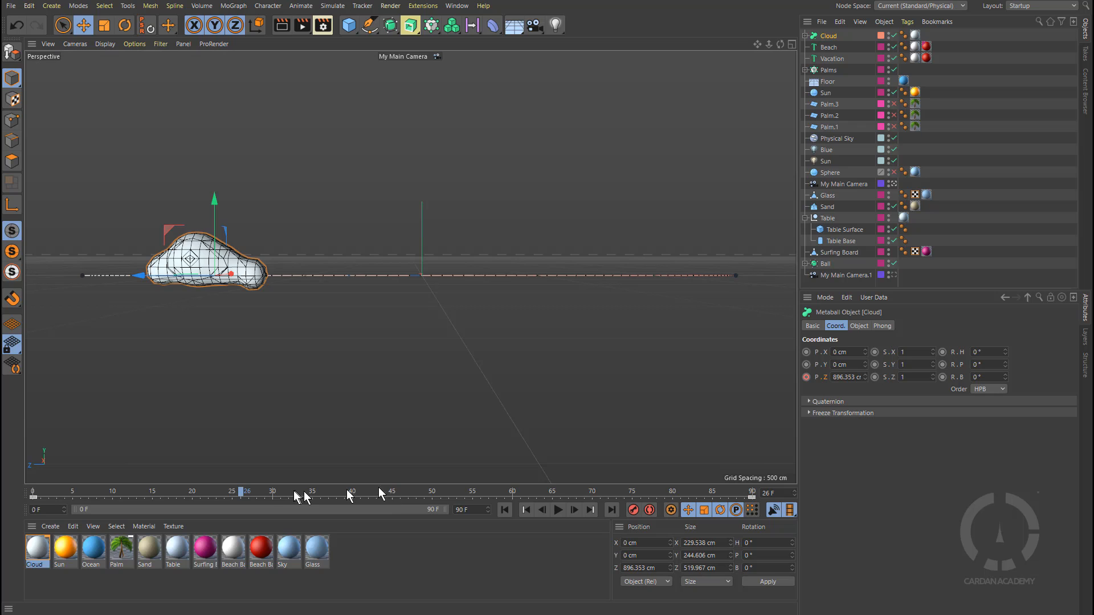
- Try raising the Cloud to about 413 cm in Y at frame 45 and keyframing it, and undo the raise
left_click_drag(240, 495, 391, 499)
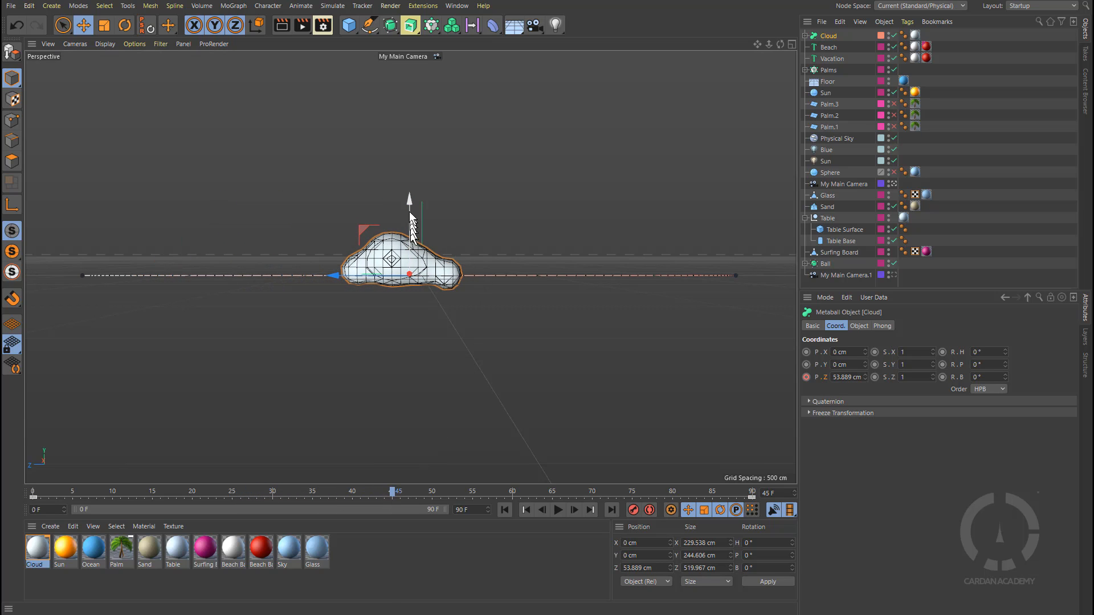
left_click_drag(411, 199, 414, 102)
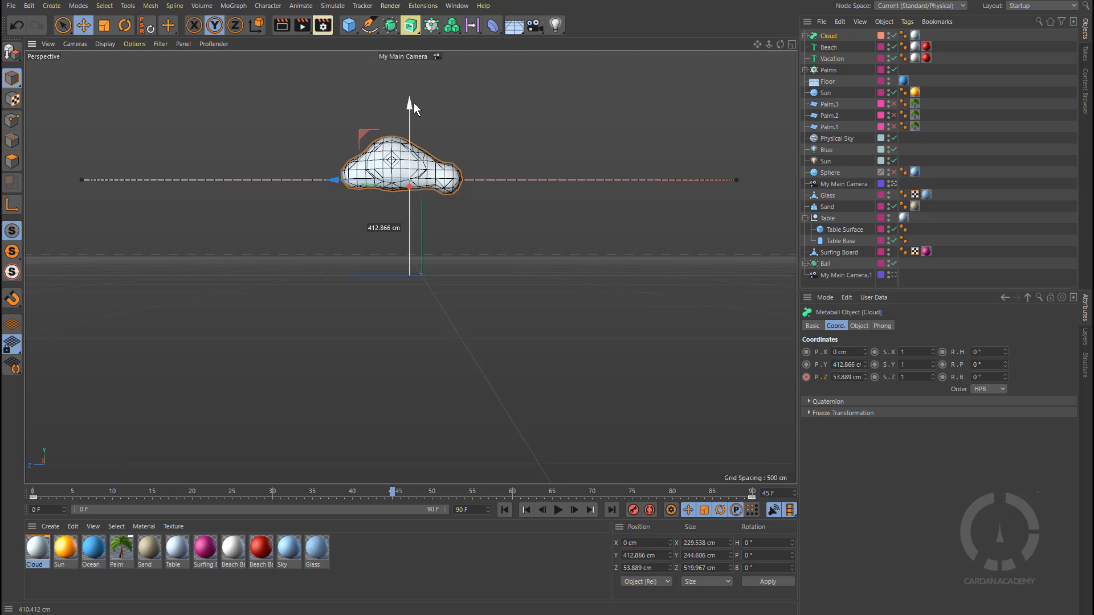
left_click_drag(413, 102, 413, 103)
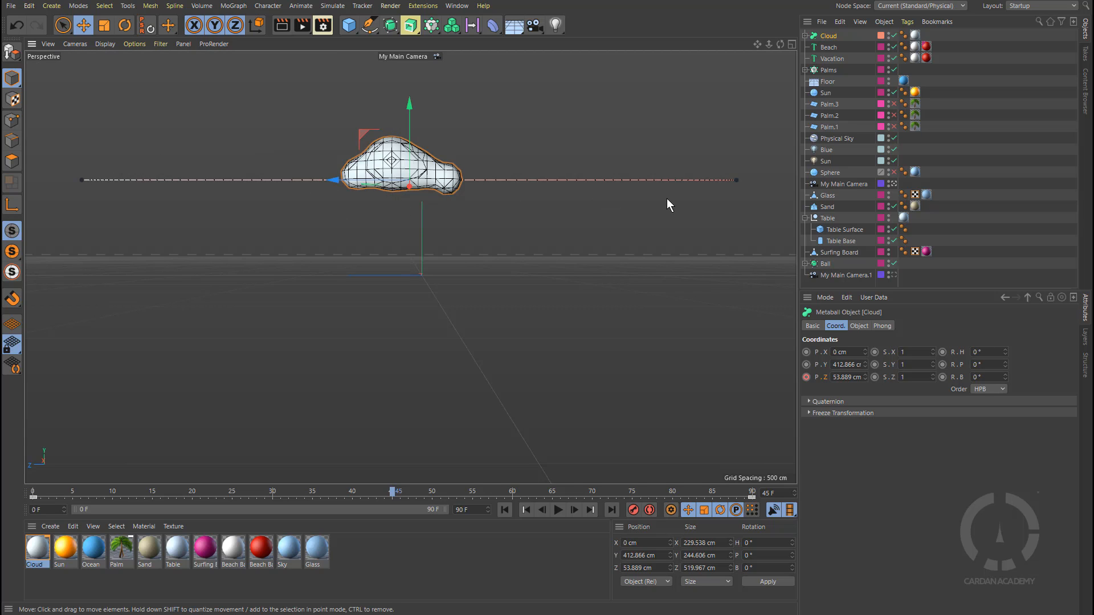
left_click(806, 364)
left_click_drag(392, 494, 13, 471)
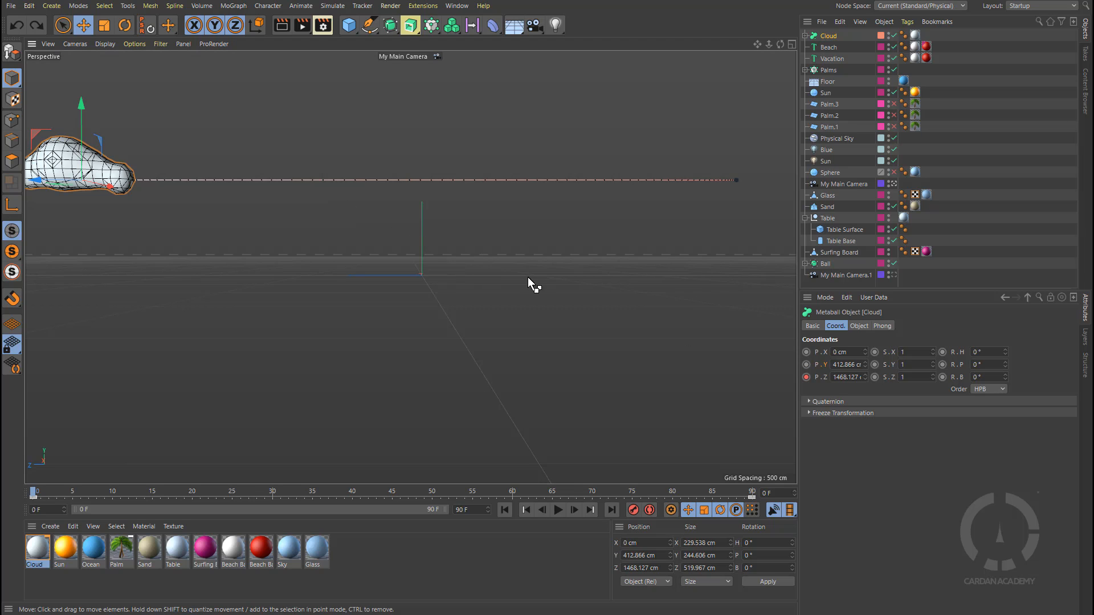
key("ctrl+z")
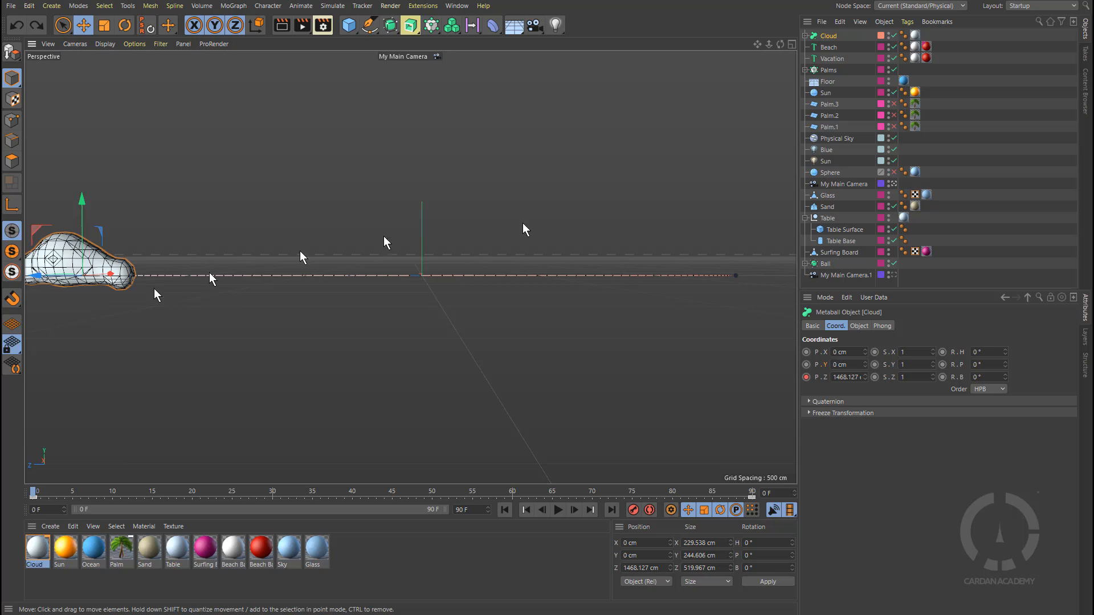
- Keyframe the Cloud's Y position at 0 cm on frame 90
right_click(805, 365)
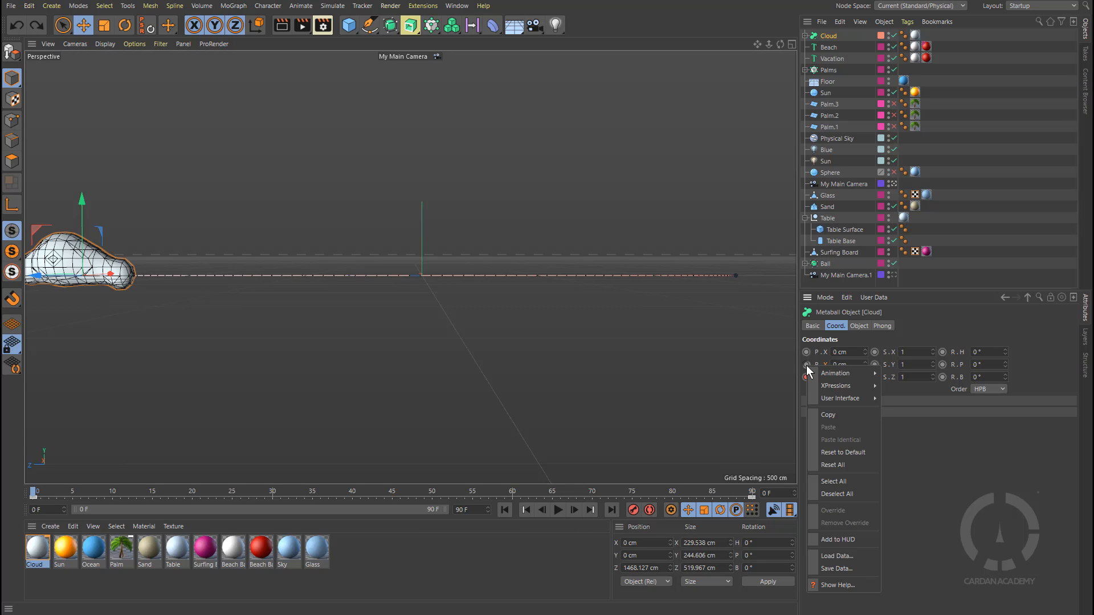
left_click(751, 497)
left_click(752, 493)
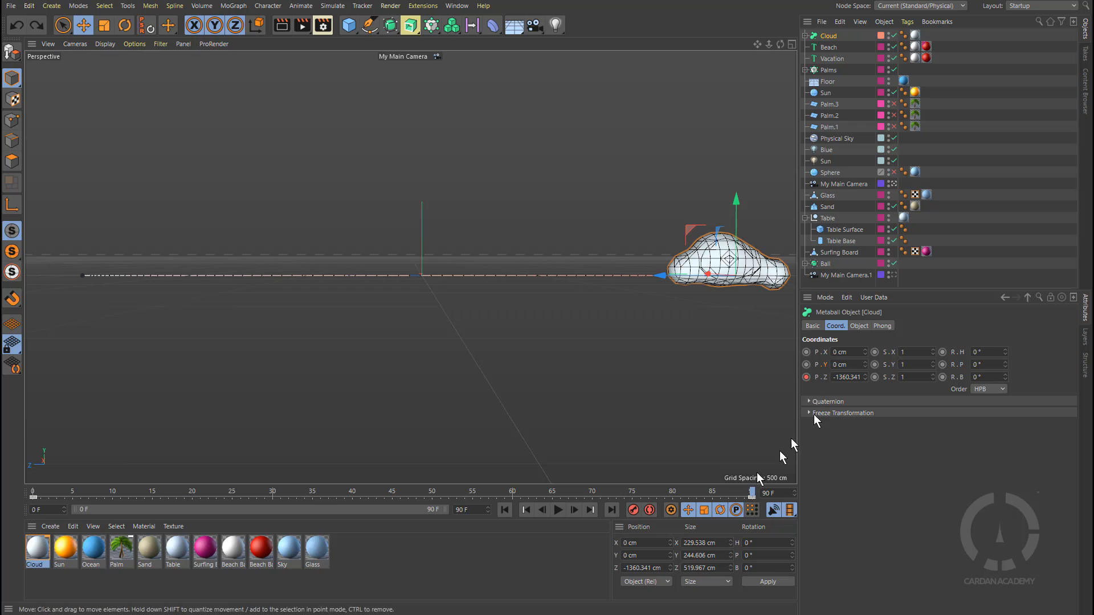
left_click(806, 365)
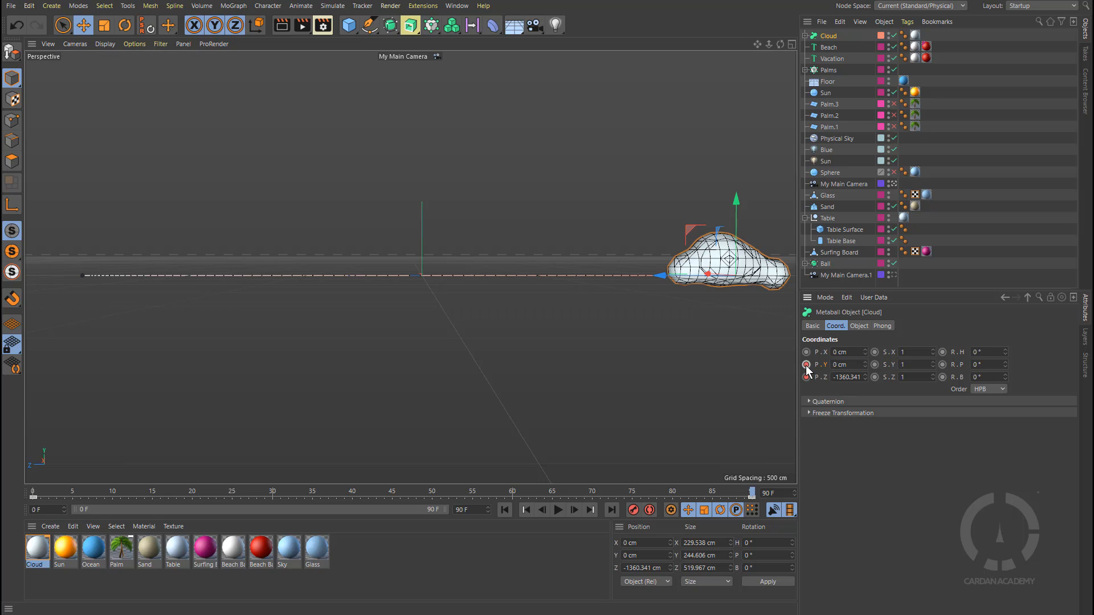
- At frame 45, raise the Cloud to 409 cm in Y and keyframe its Y position
left_click_drag(751, 499, 392, 504)
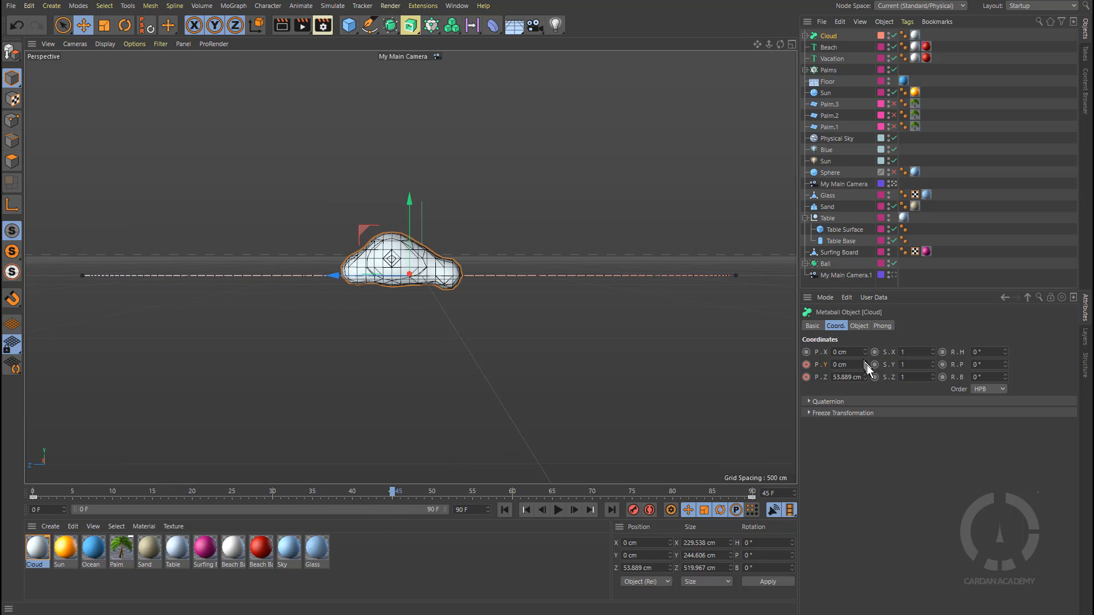
mouse_move(866, 365)
left_mouse_down()
mouse_move(866, 328)
mouse_move(865, 364)
left_mouse_up()
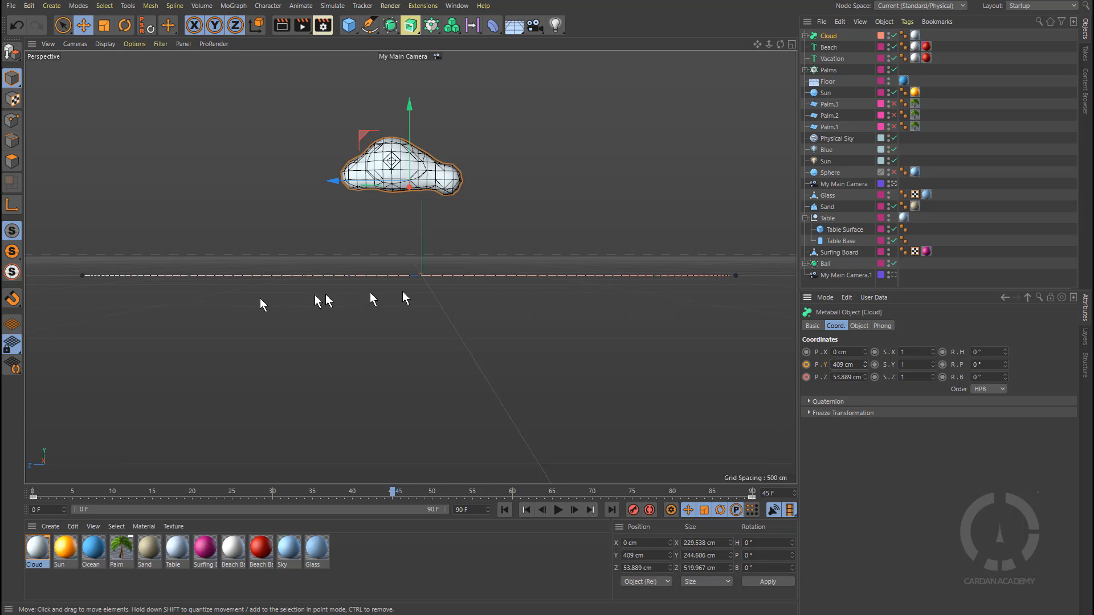
right_click(805, 365)
left_click(806, 363)
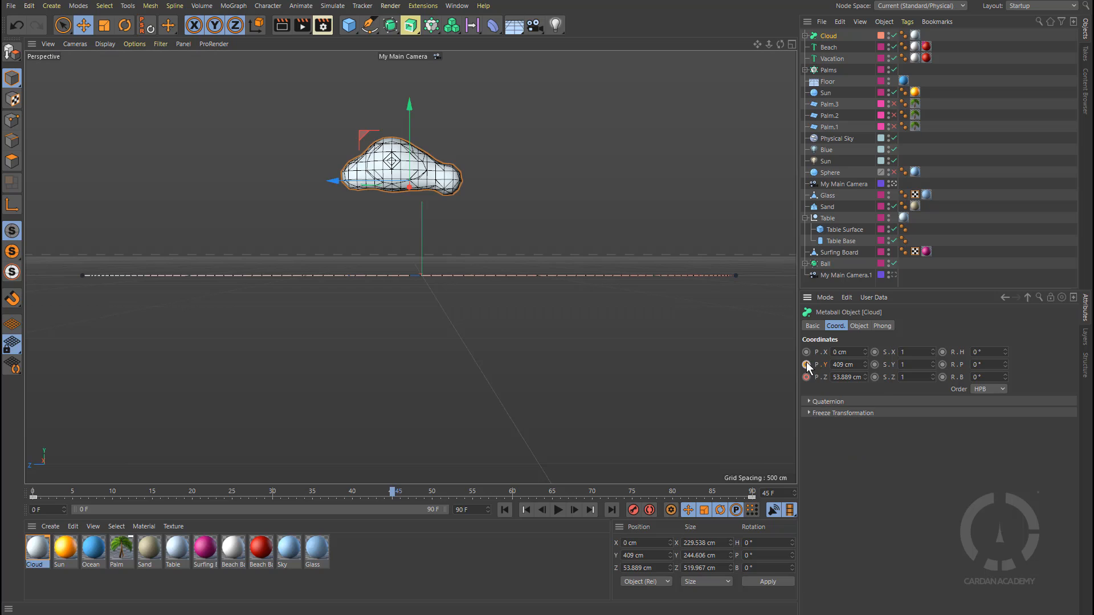
left_click(806, 365)
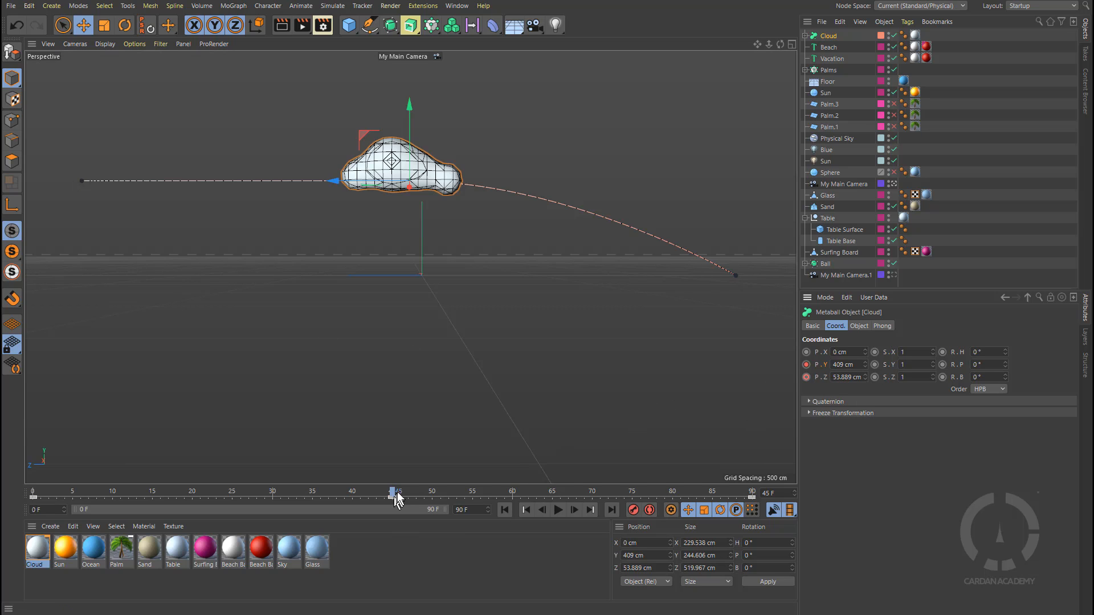
- At frame 0, set the Cloud's Y position to 0 cm and keyframe it
left_click_drag(391, 490, 34, 491)
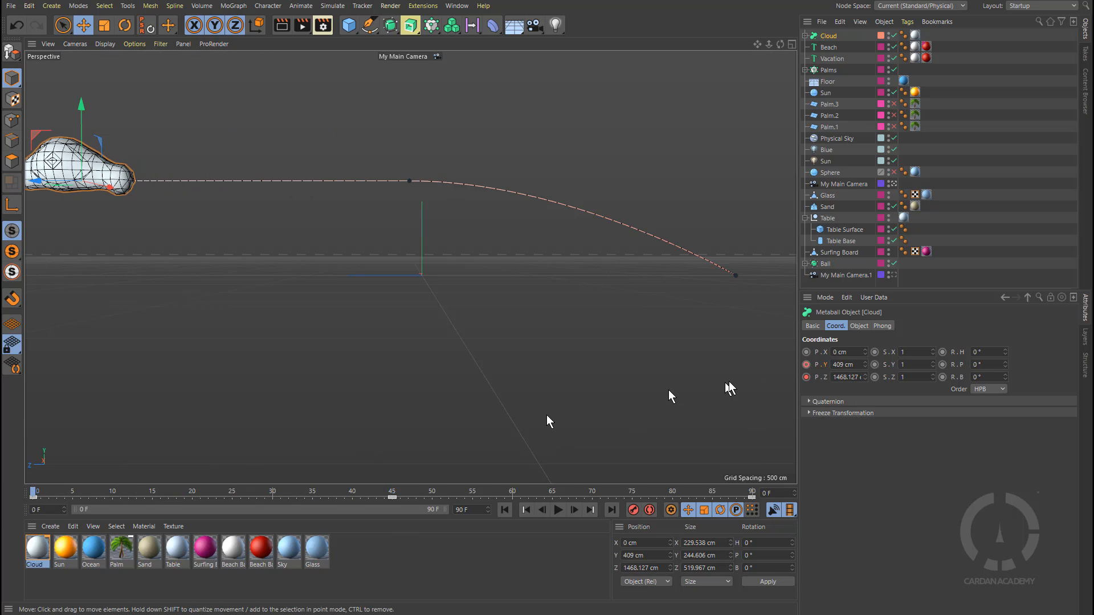
left_click(852, 365)
type("0")
key("Return")
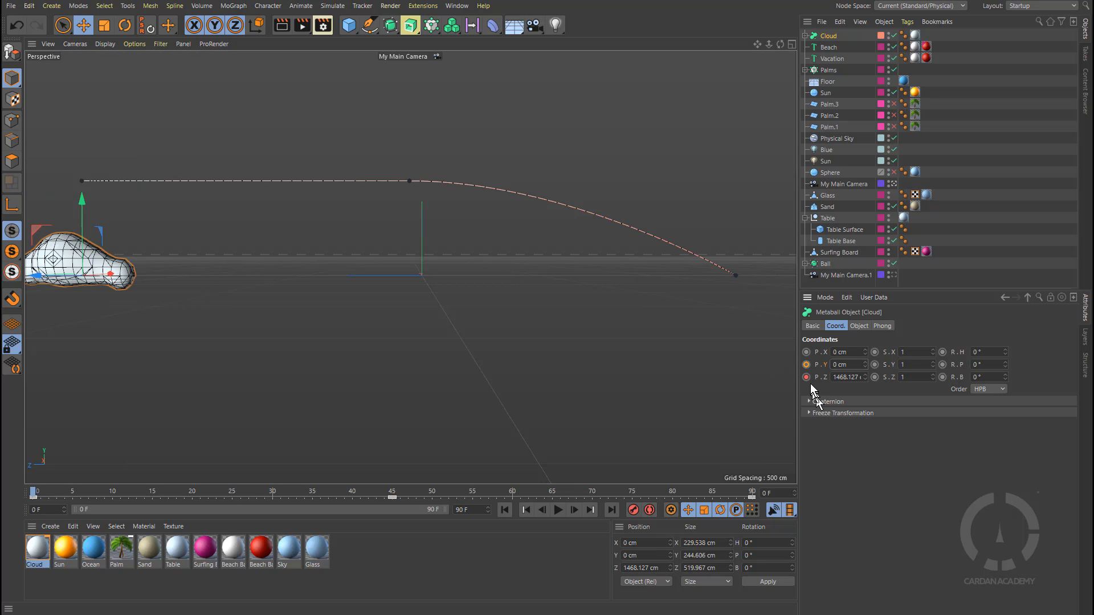
left_click(806, 365)
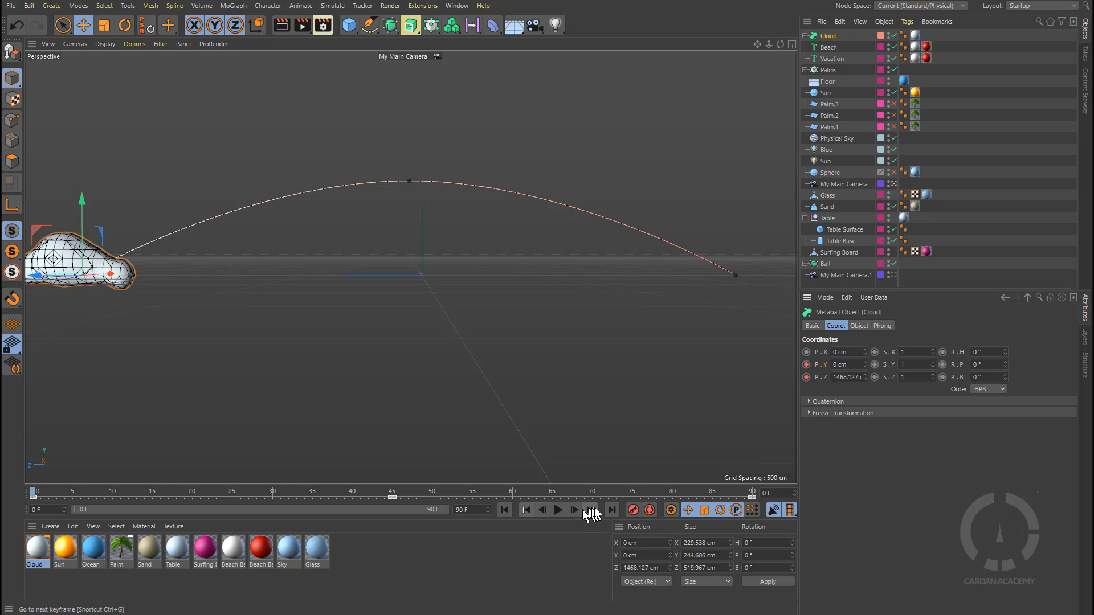
- Play the Cloud's arc animation from the start and return to frame 0
left_click(526, 510)
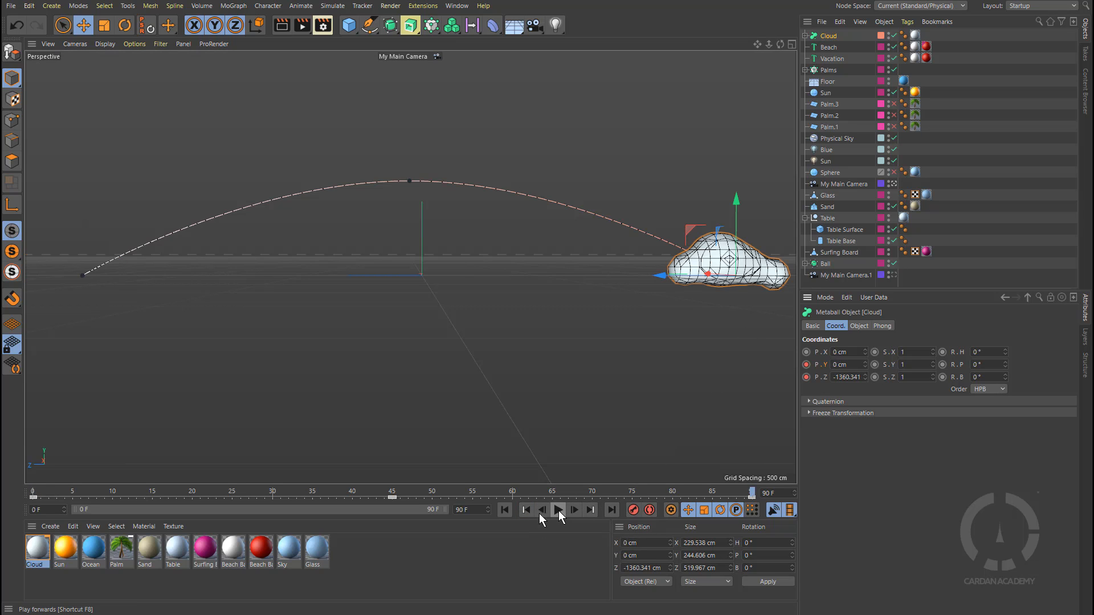
left_click(526, 510)
left_click(527, 511)
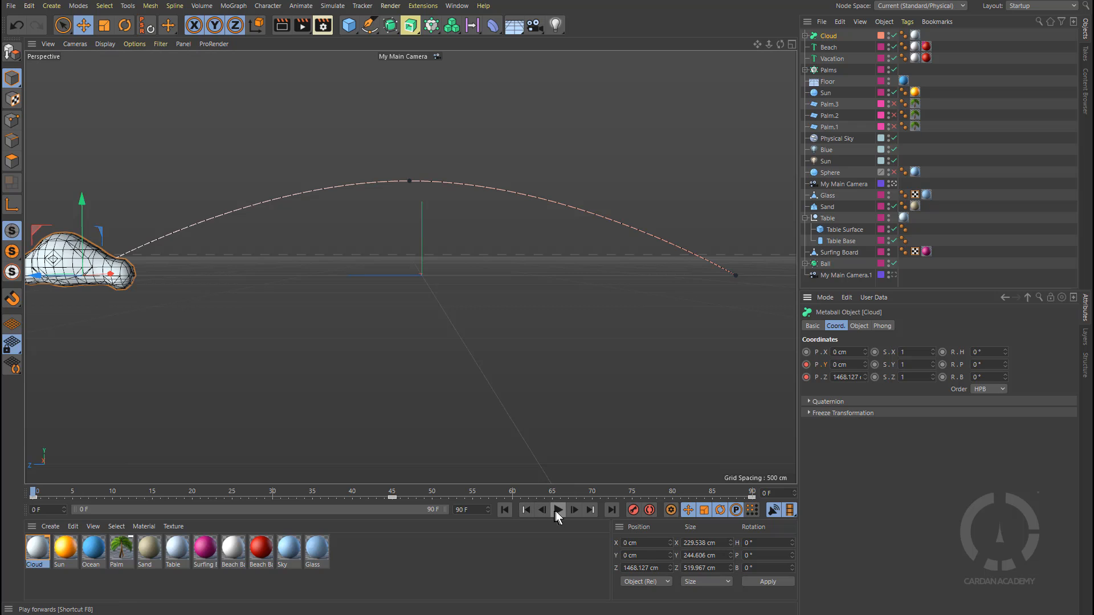
left_click(557, 511)
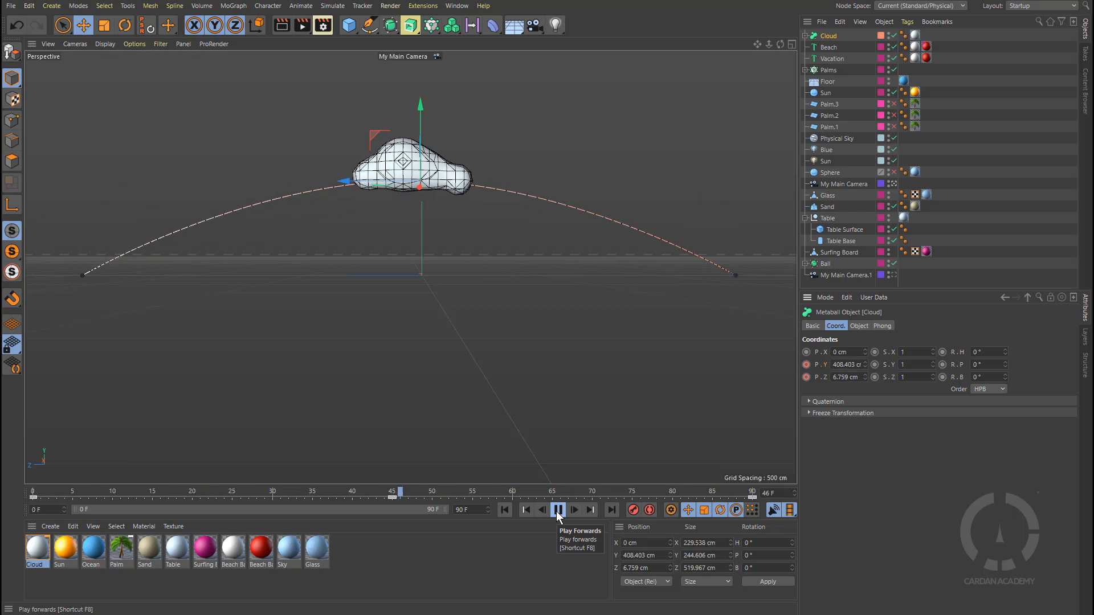
left_click(557, 511)
left_click(505, 510)
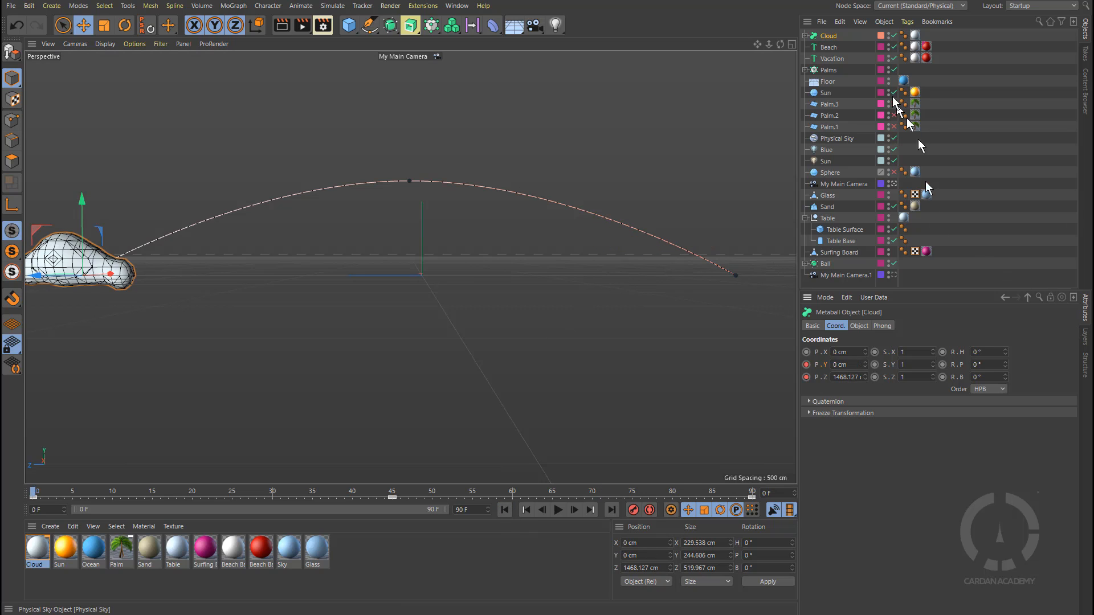
- Assign the Sun sphere to the same orange layer as the Cloud and switch the view from My Main Camera to the default camera
left_click(834, 94)
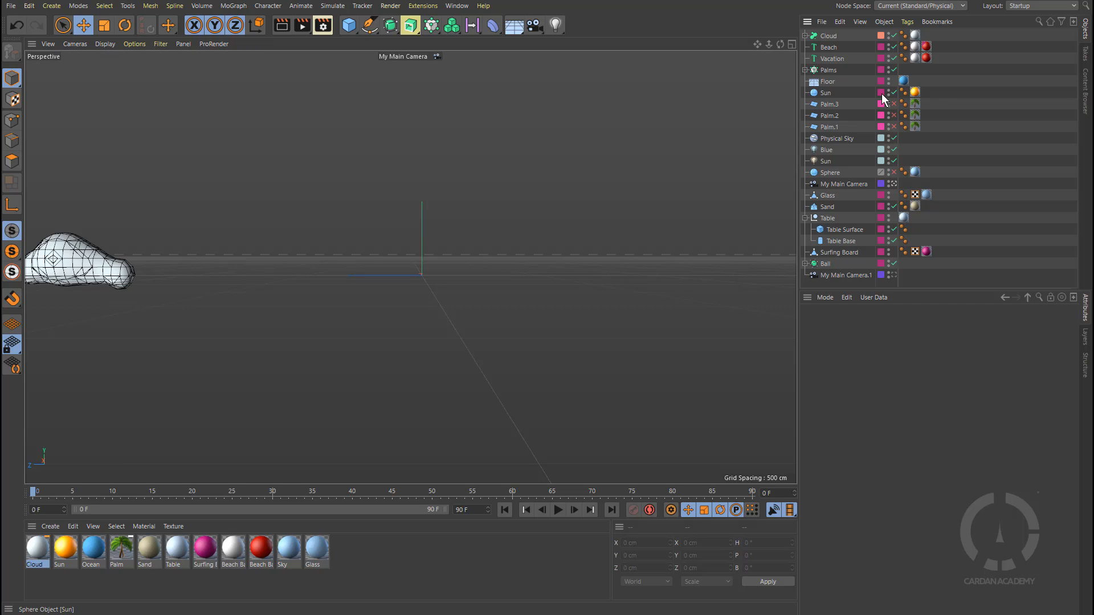
left_click(881, 93)
mouse_move(969, 101)
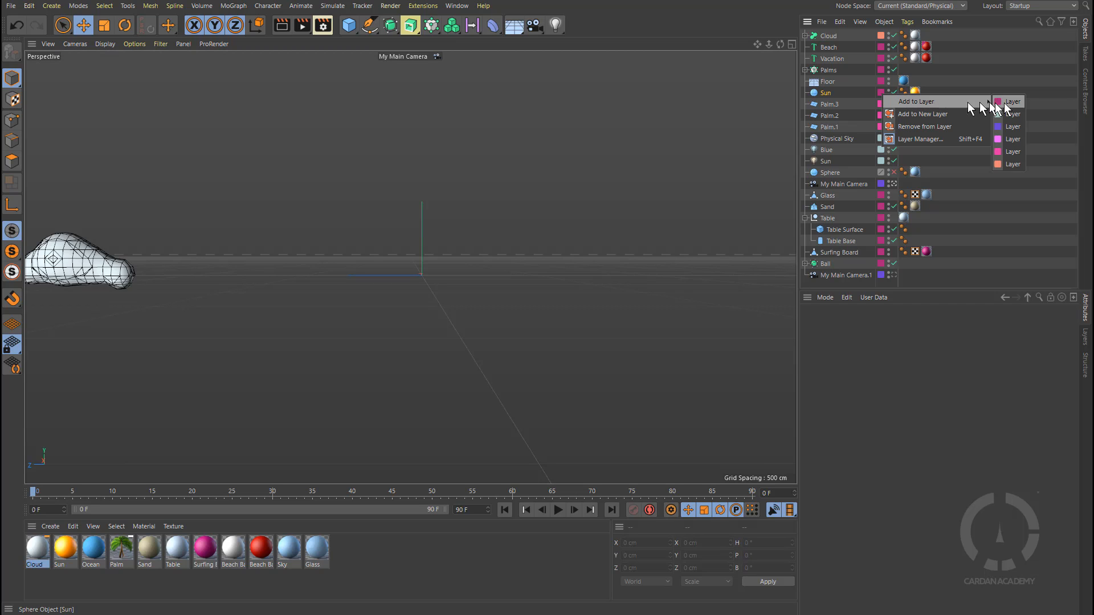
left_click(1004, 162)
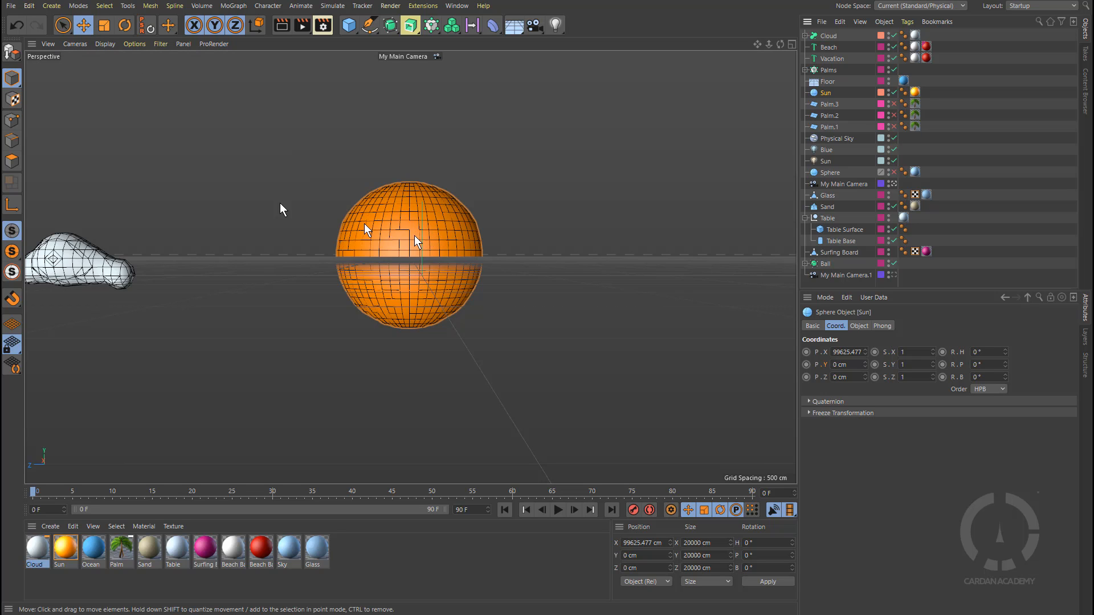
left_click(893, 184)
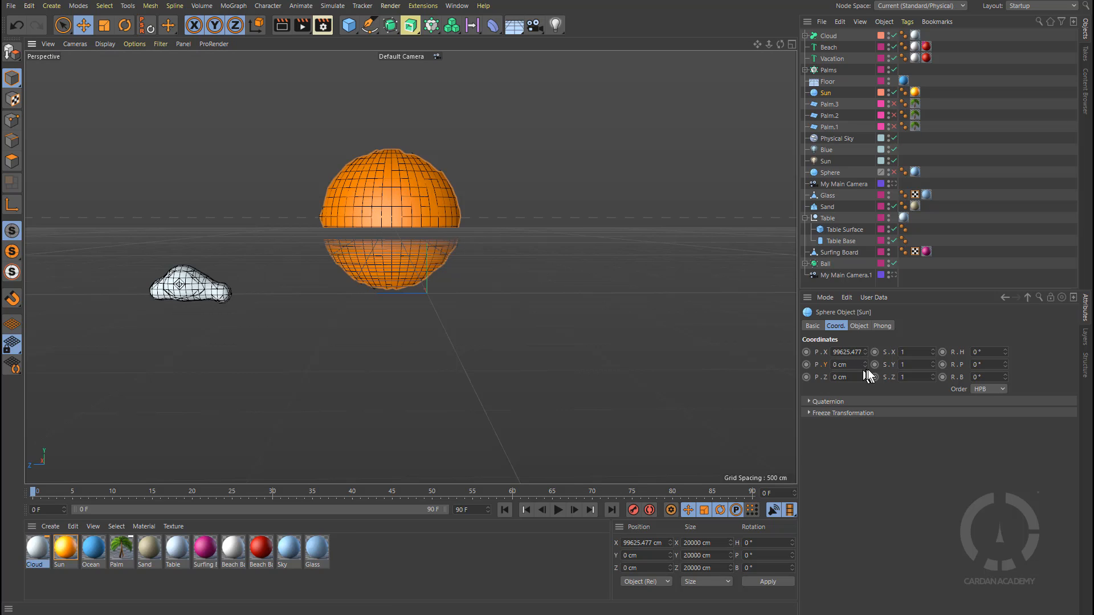
mouse_move(865, 366)
left_mouse_down()
mouse_move(866, 422)
mouse_move(871, 367)
left_mouse_up()
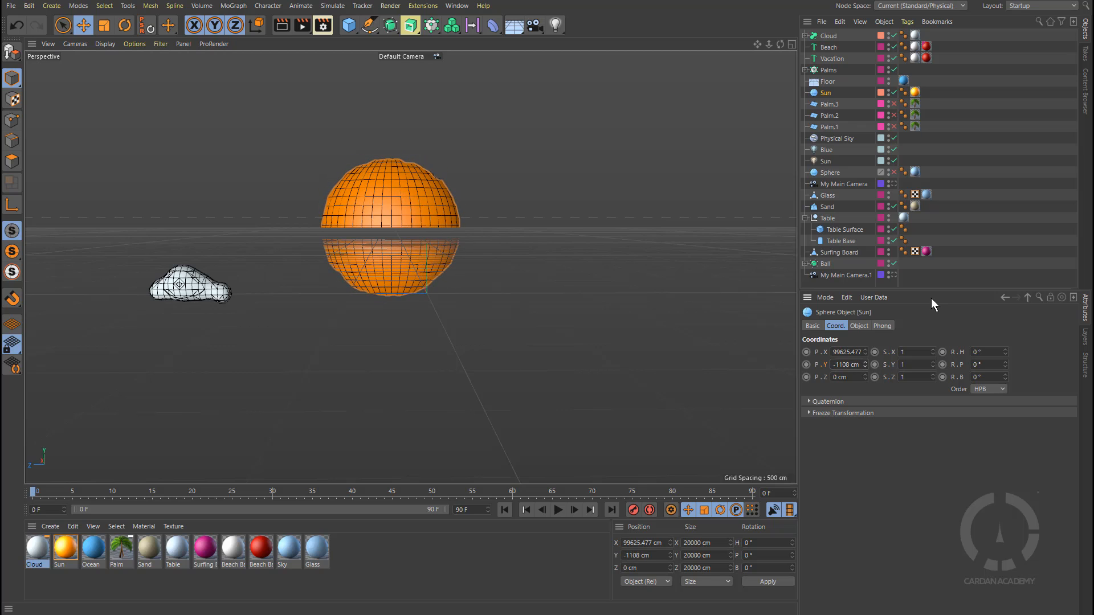
key("ctrl+z")
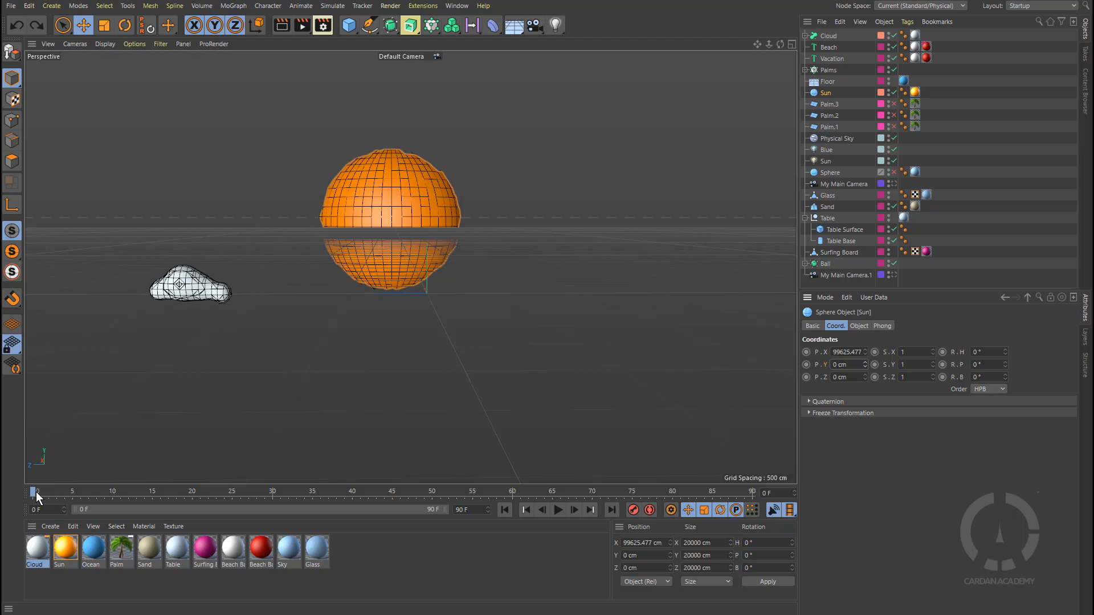
left_click(806, 365)
type("-1000")
key("Return")
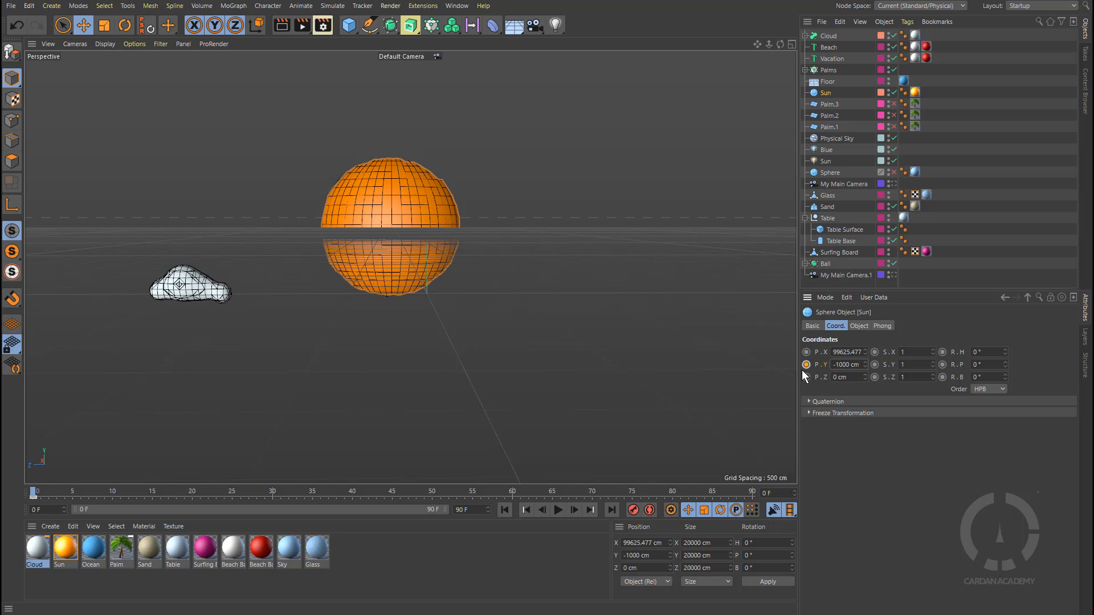
left_click(843, 365)
type("0")
key("Return")
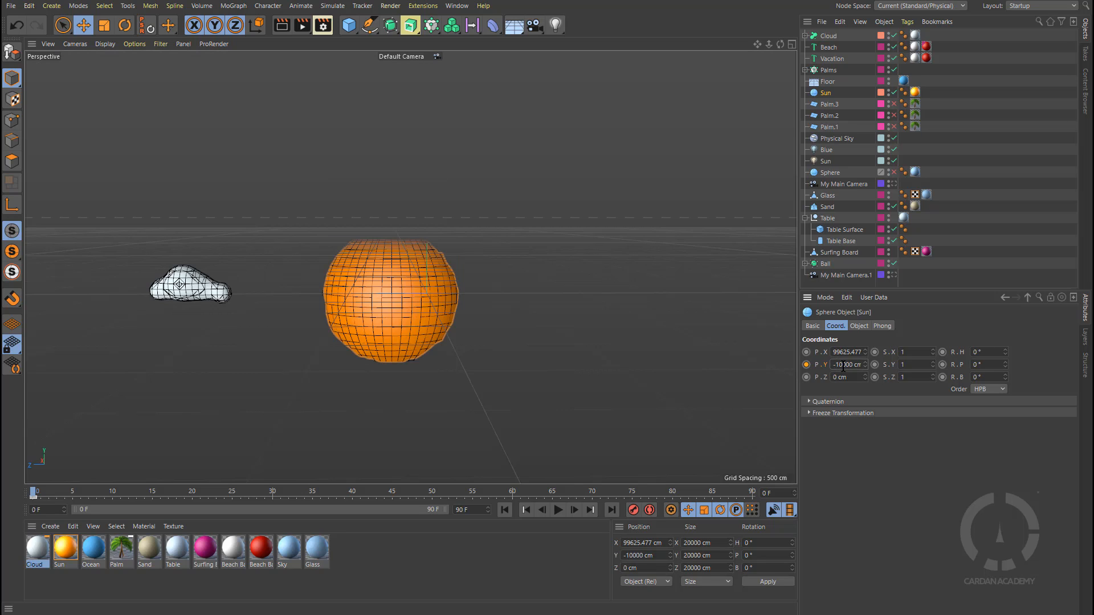
left_click(807, 365)
key("ctrl+z")
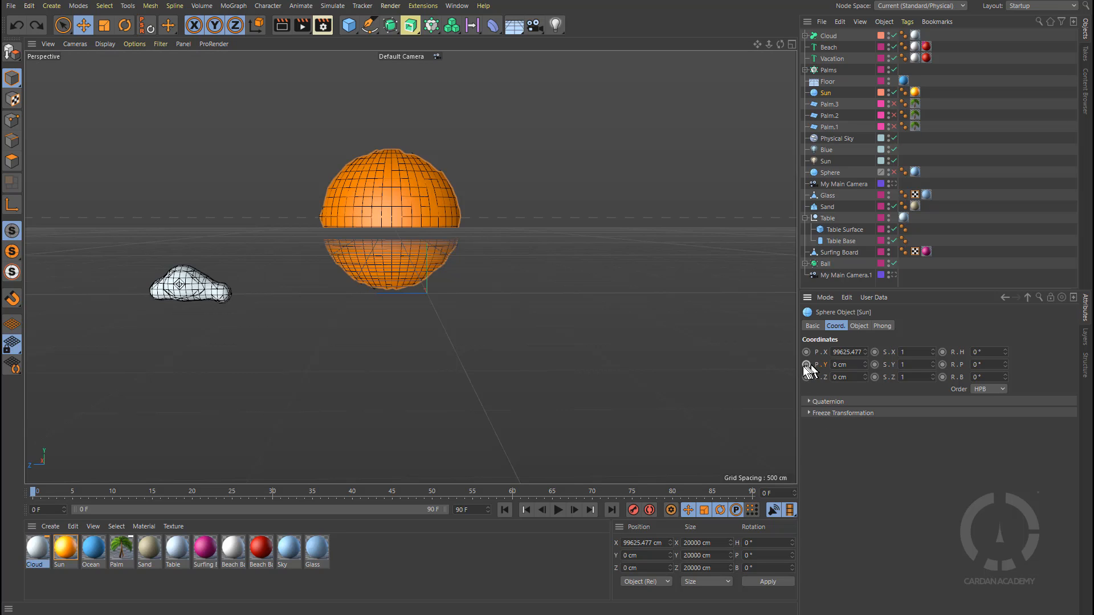
- Set the Sun's Y position to -10000 cm at frame 0 and record a keyframe for it
double_click(835, 364)
type("10000")
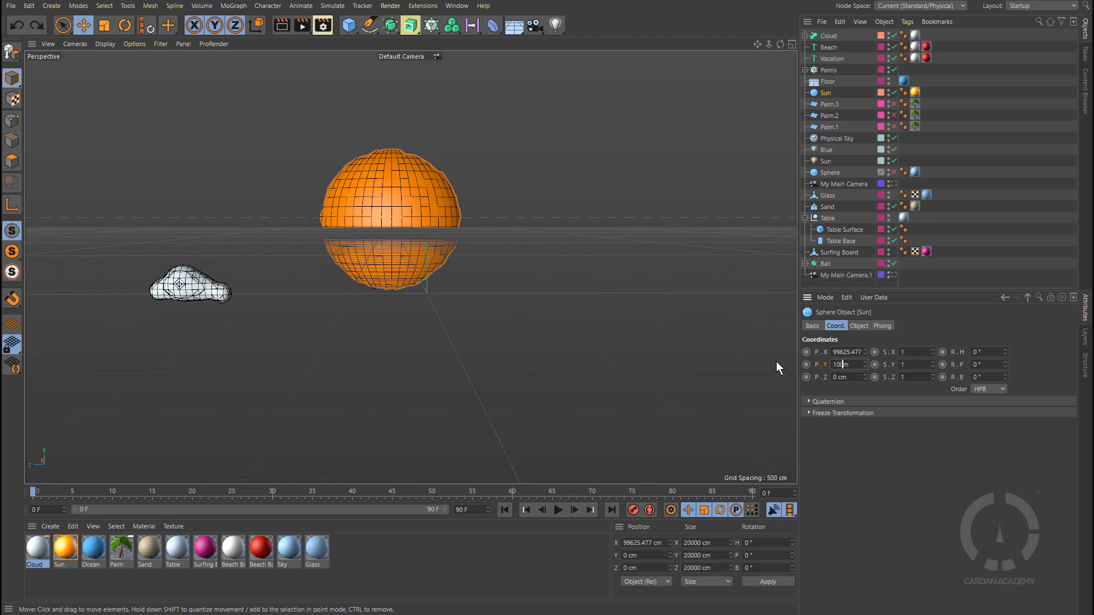
type("00")
key("Return")
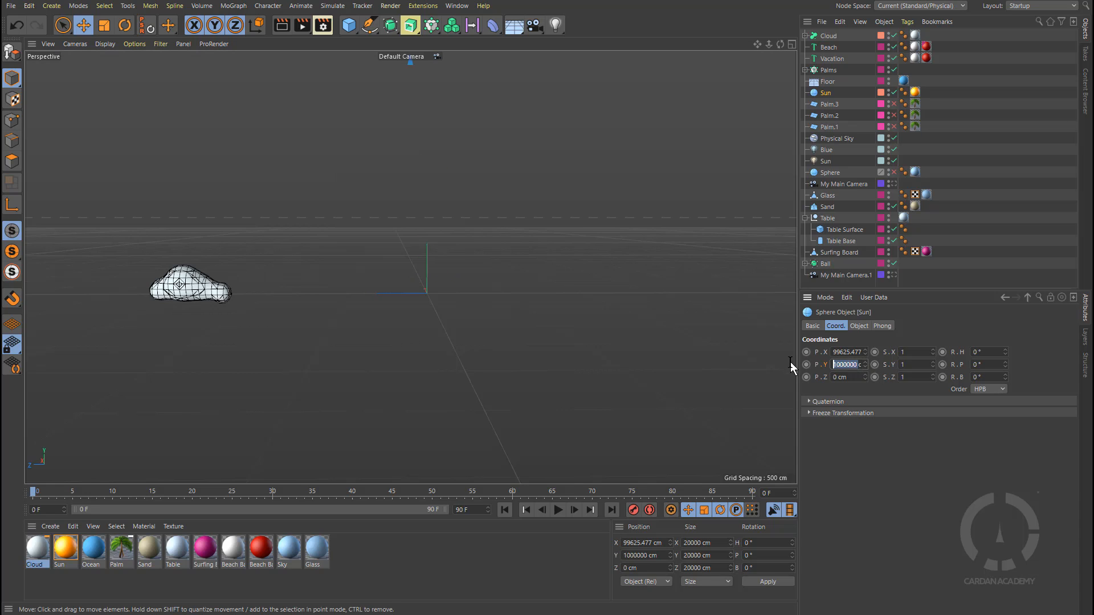
key("BackSpace")
key("BackSpace")
key("Return")
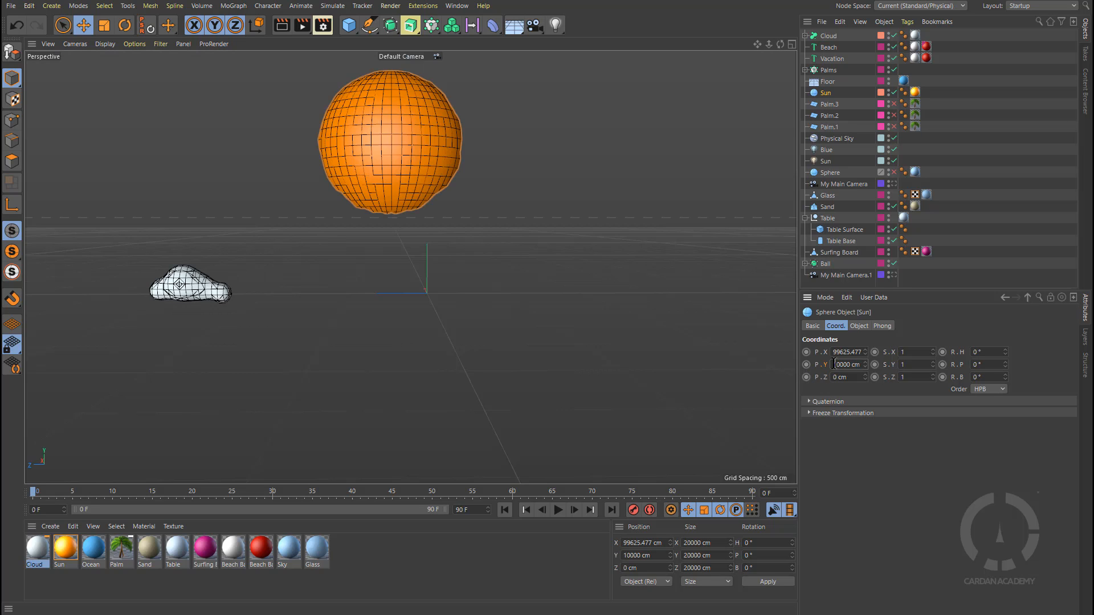
type("-")
key("Return")
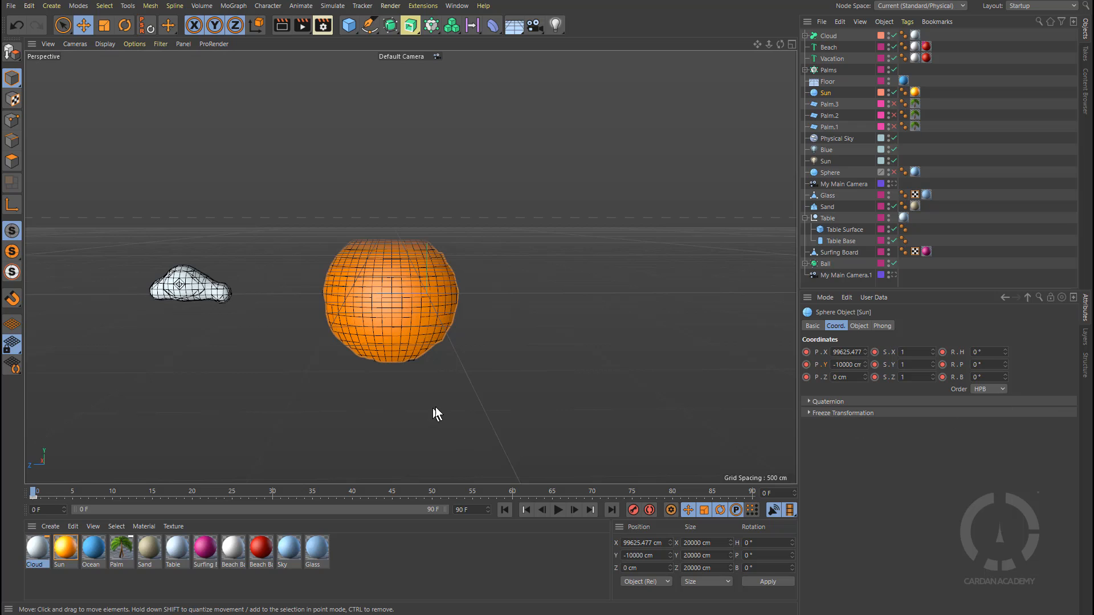
- At frame 90, set the Sun's Y position to 0 cm and record a keyframe
left_click_drag(35, 497, 765, 535)
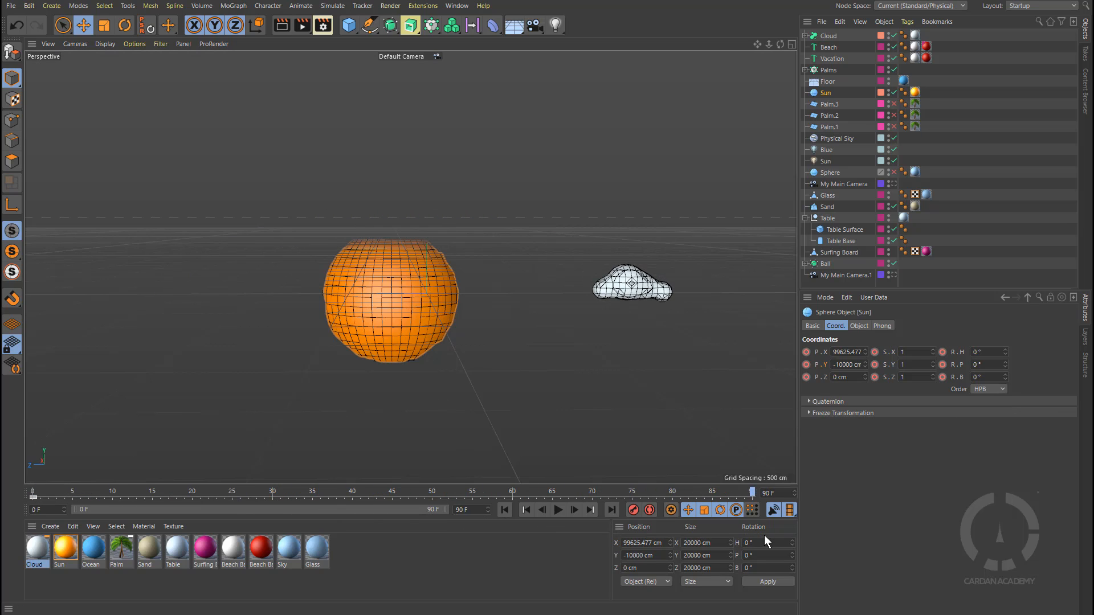
left_click_drag(853, 366, 813, 365)
type("0")
key("Return")
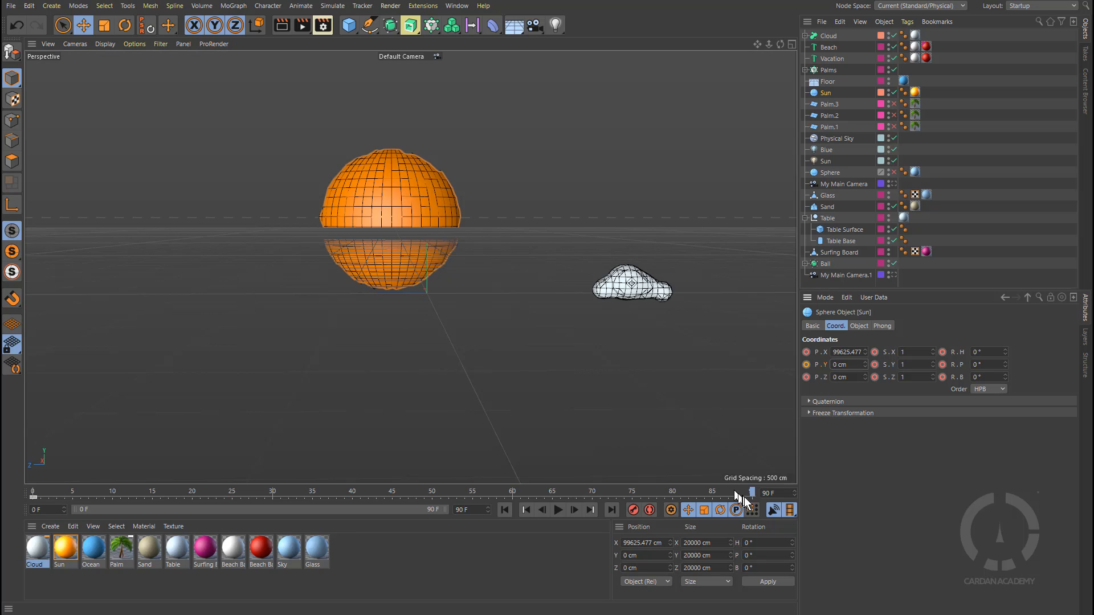
key("F9")
- Play the Sun's rising animation from the start and return to frame 0
left_click(526, 509)
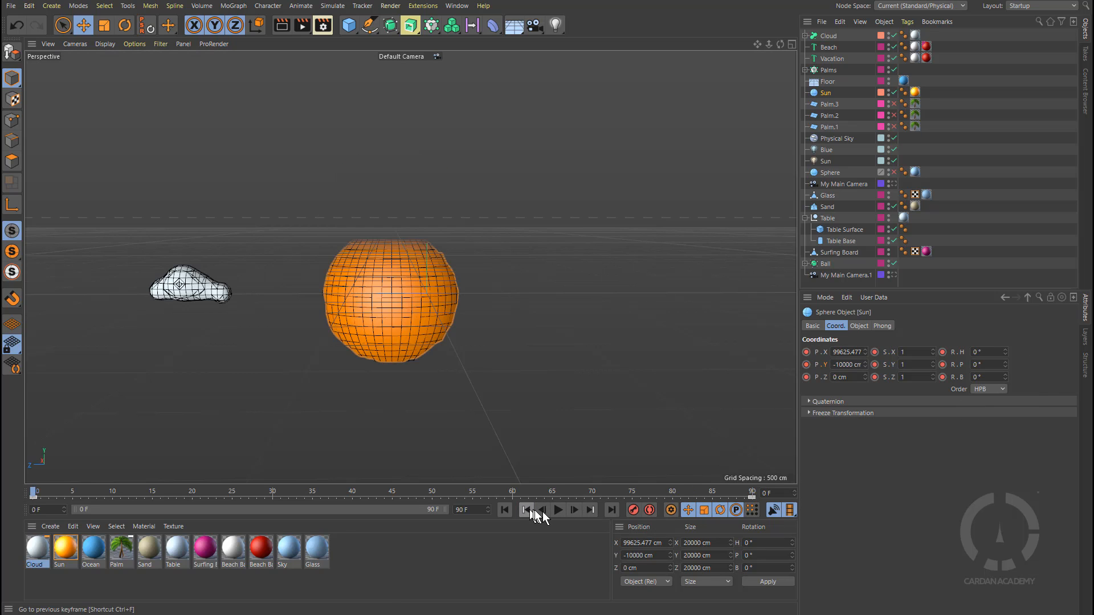
left_click(557, 510)
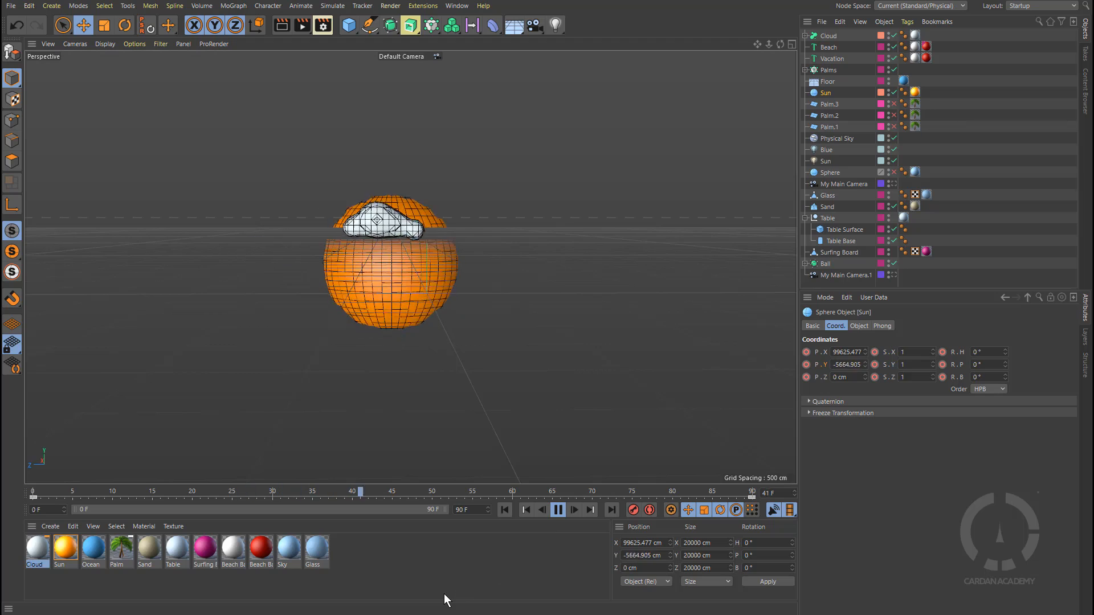
left_click(559, 511)
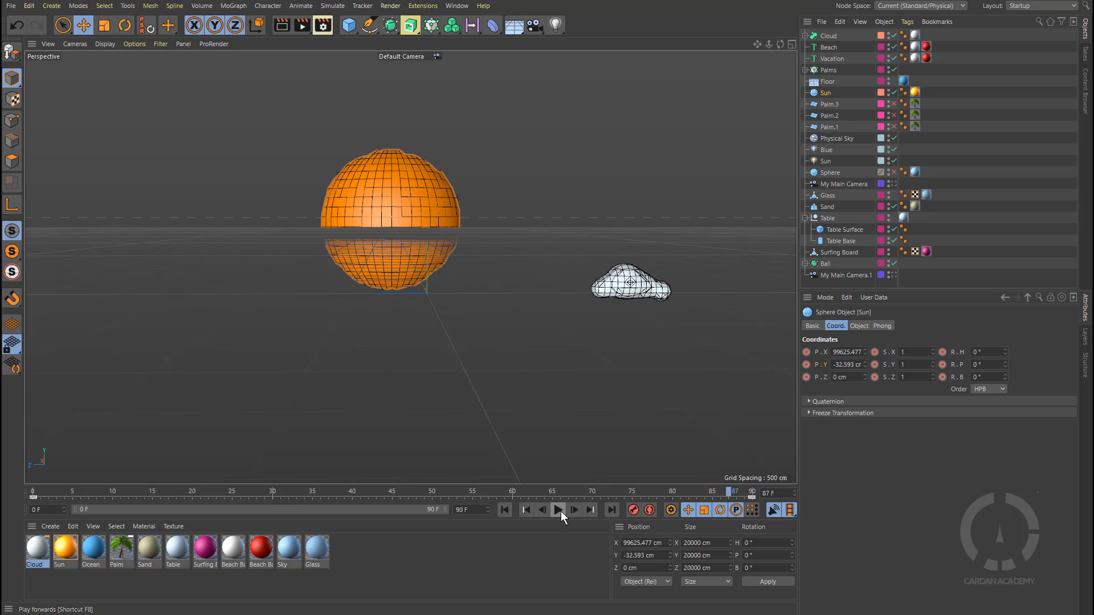
left_click(505, 509)
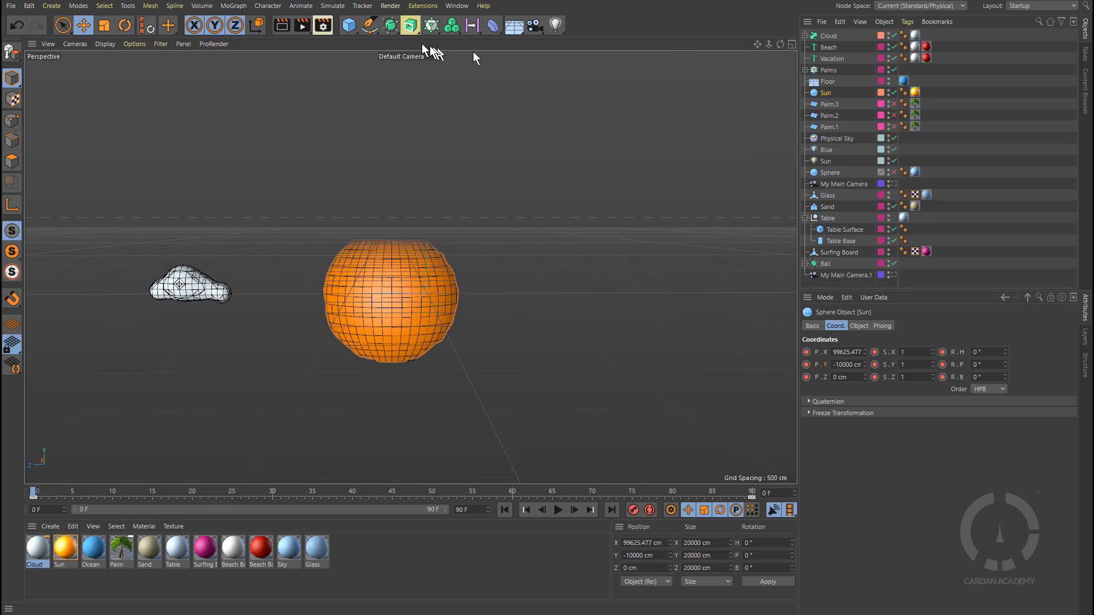
- Add a MoGraph Cloner and make the Cloud its child
left_click(432, 27)
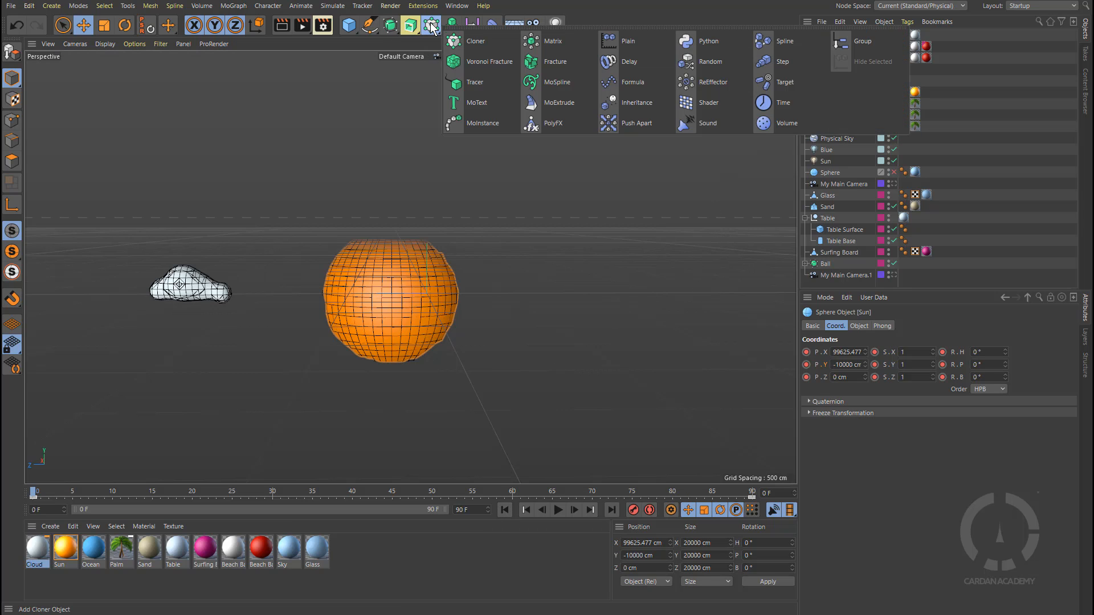
left_click(475, 41)
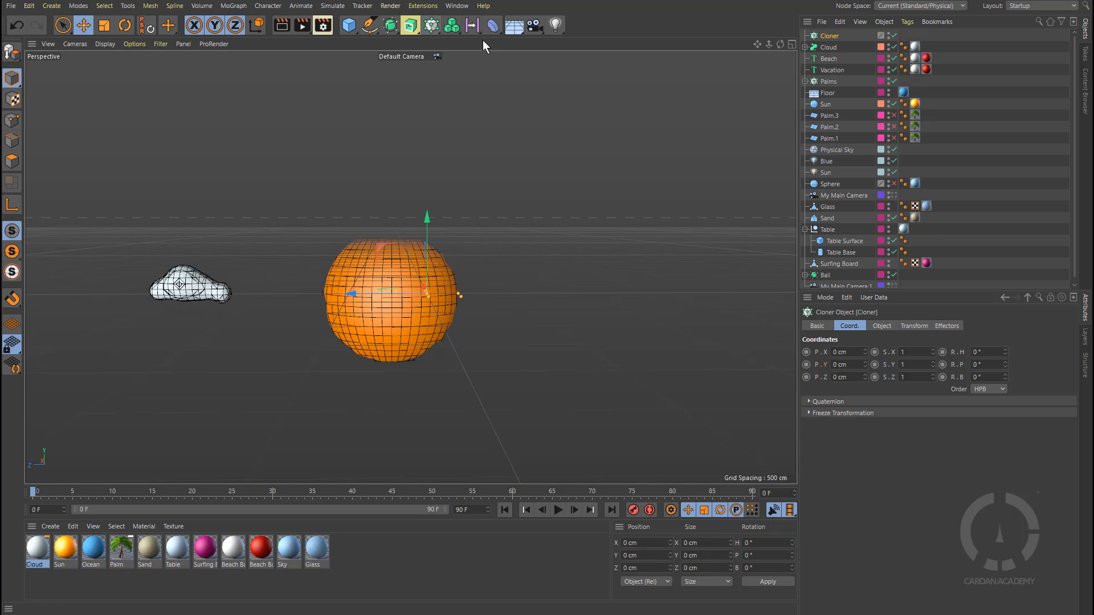
left_click_drag(832, 50, 832, 39)
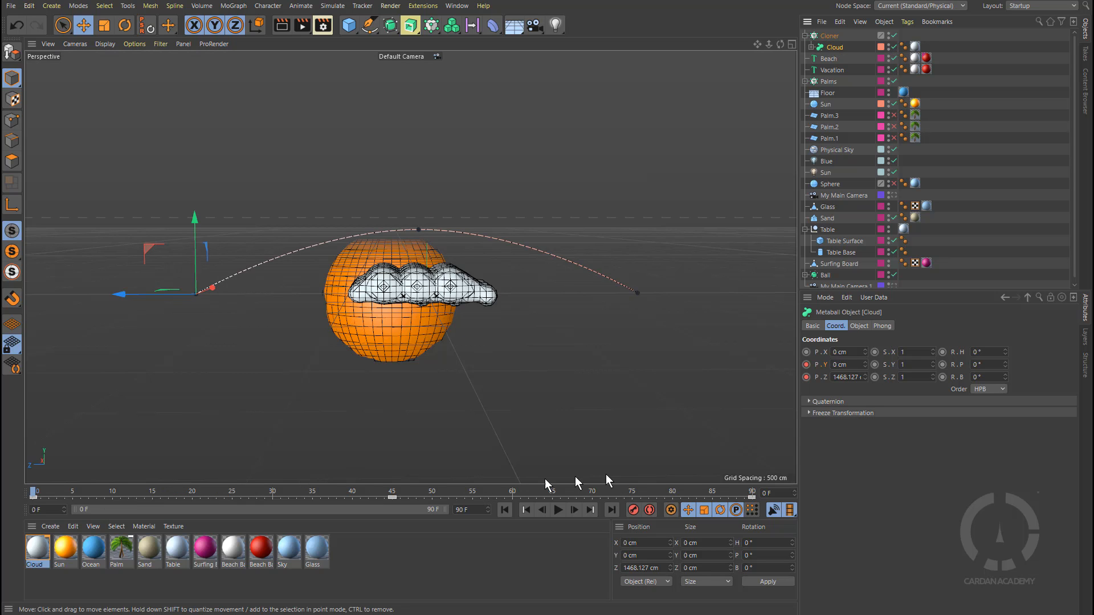
- Play the animation to check how the cloned Cloud moves, stopping at the keyframe on frame 45
left_click(558, 510)
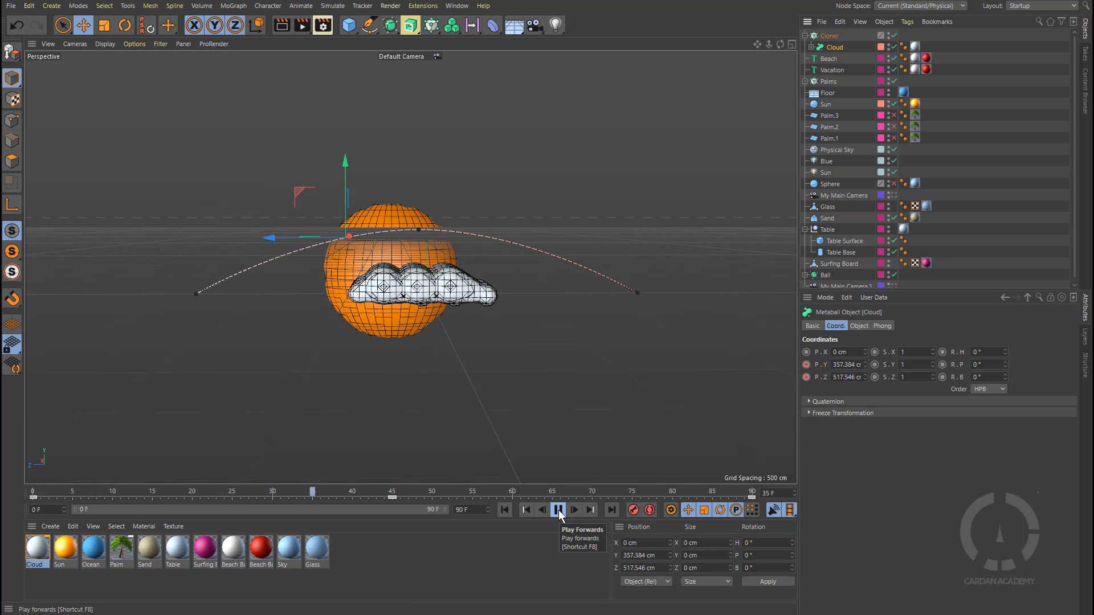
left_click(558, 510)
left_click(521, 513)
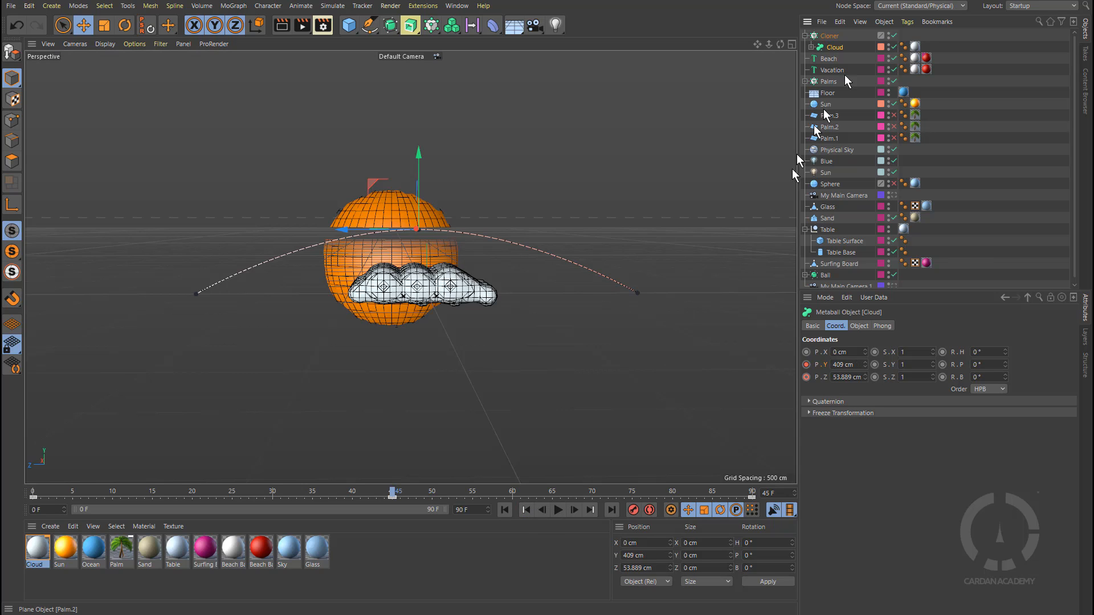
- Delete the Cloud's Y and Z position keyframes at frames 0, 45 and 90, and set its Z position to 0 cm
left_click(810, 47)
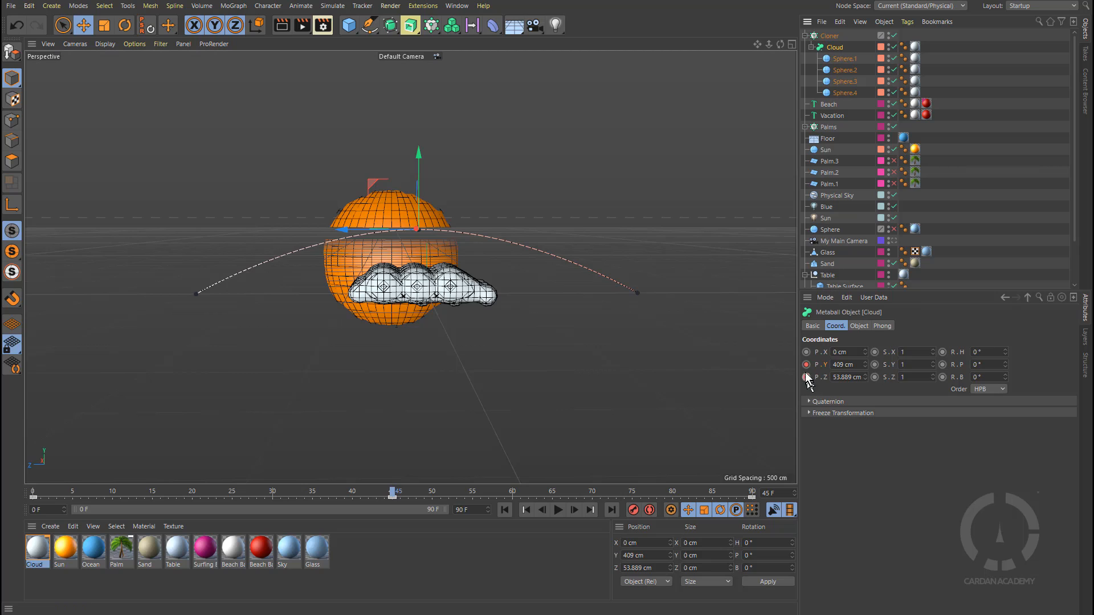
left_click(526, 511)
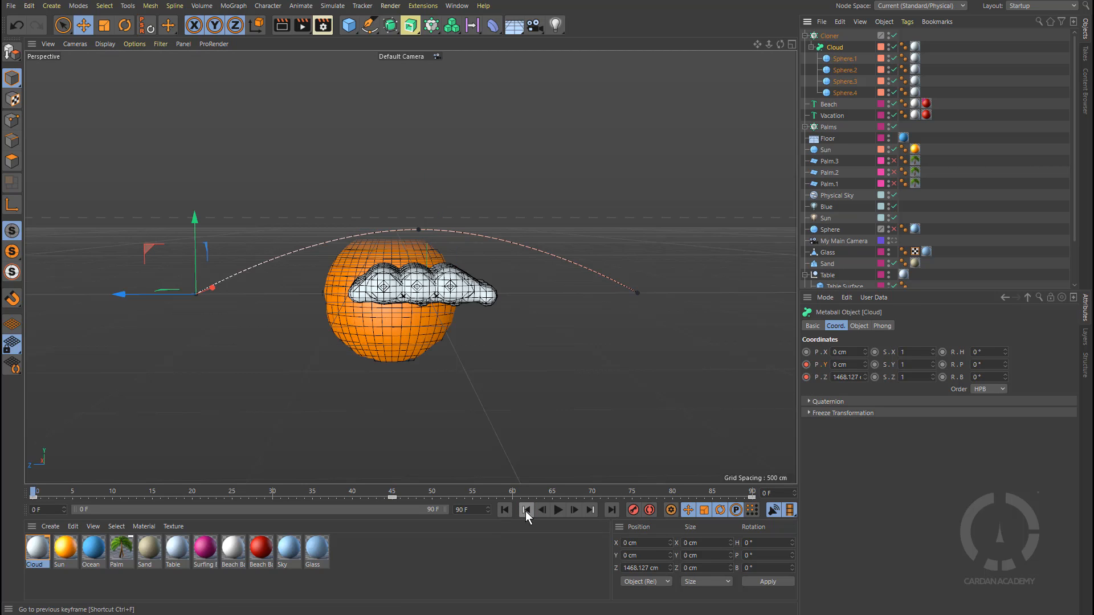
left_click(806, 365)
left_click(806, 377)
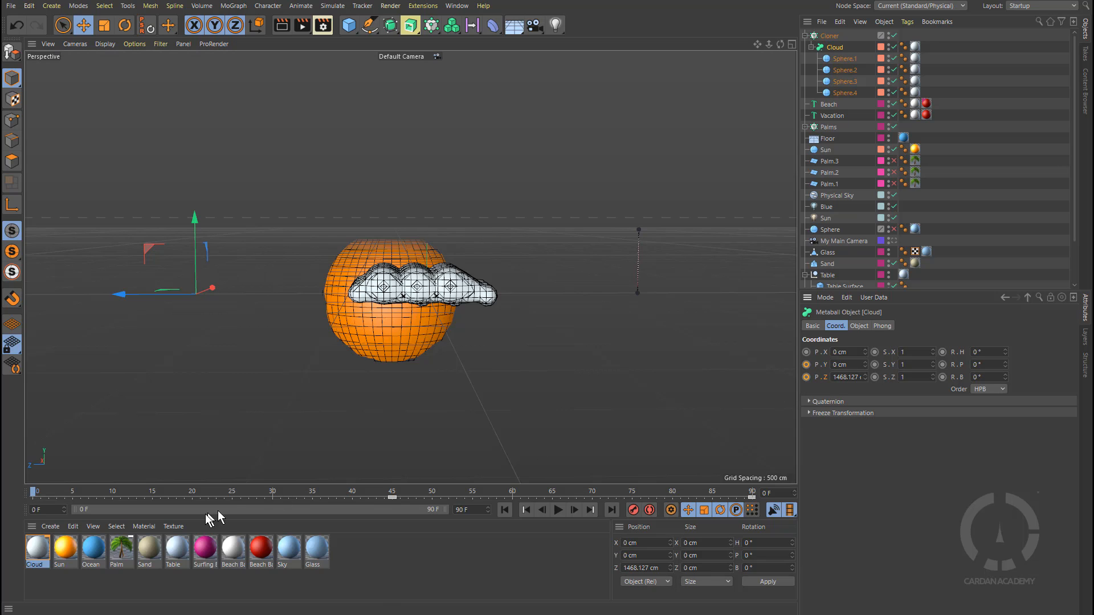
left_click(392, 498)
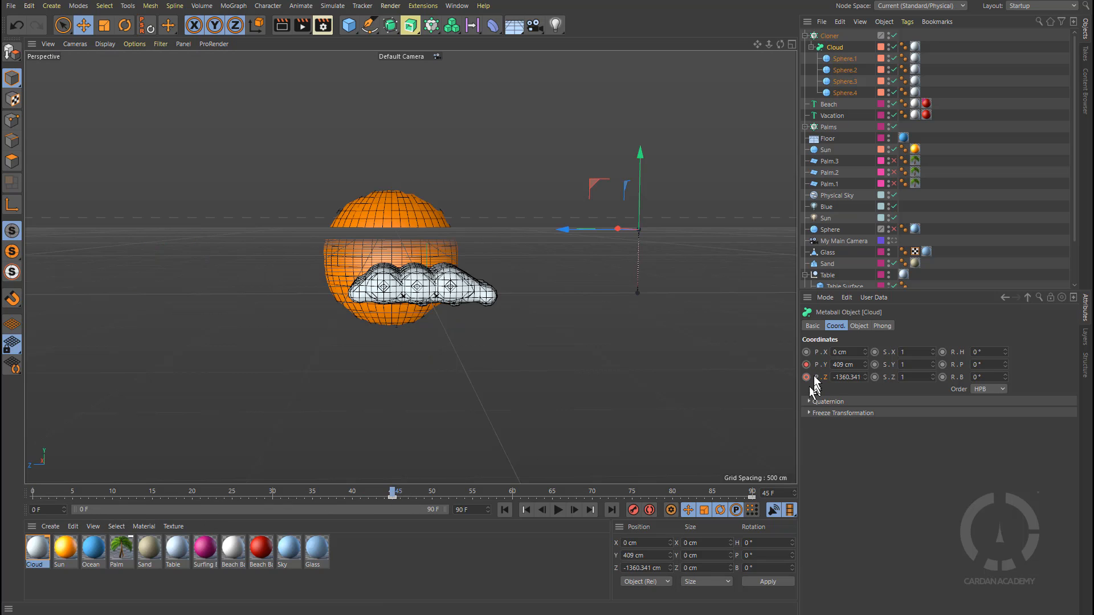
left_click(752, 494)
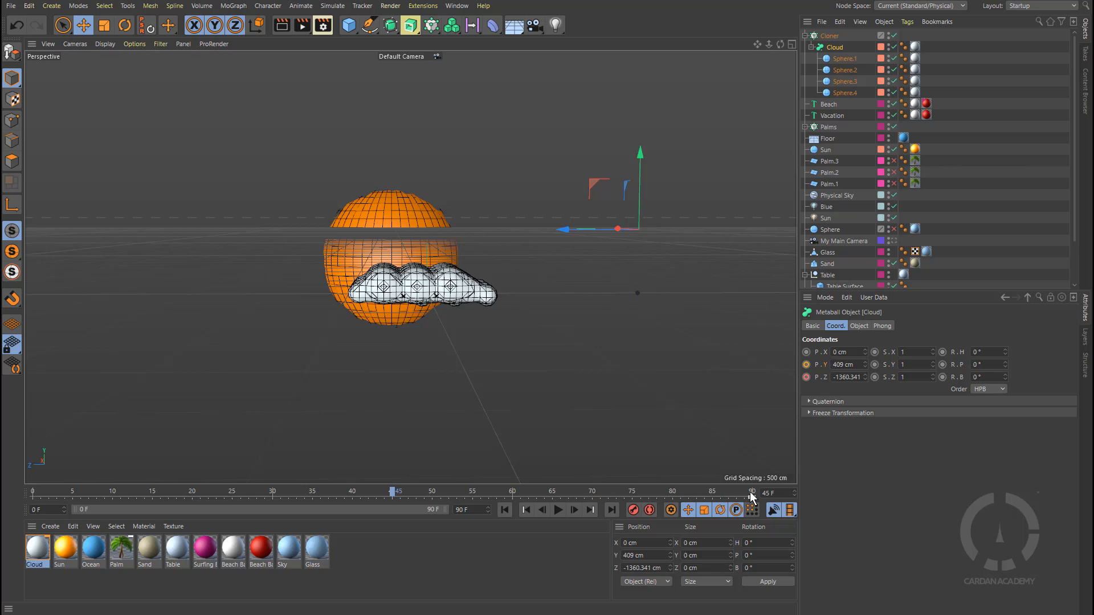
left_click(806, 377)
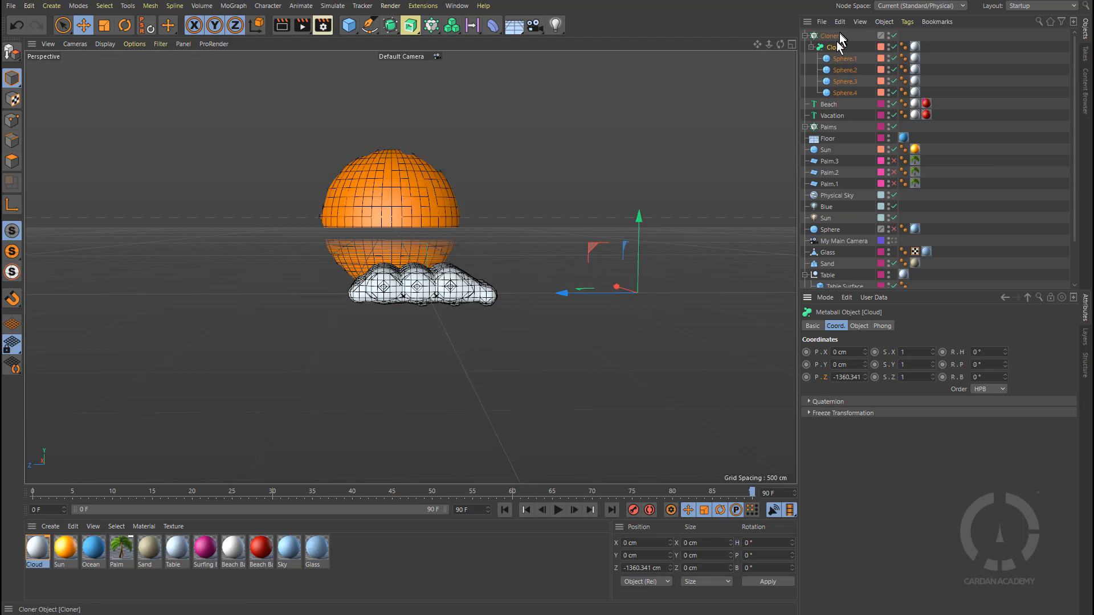
double_click(854, 378)
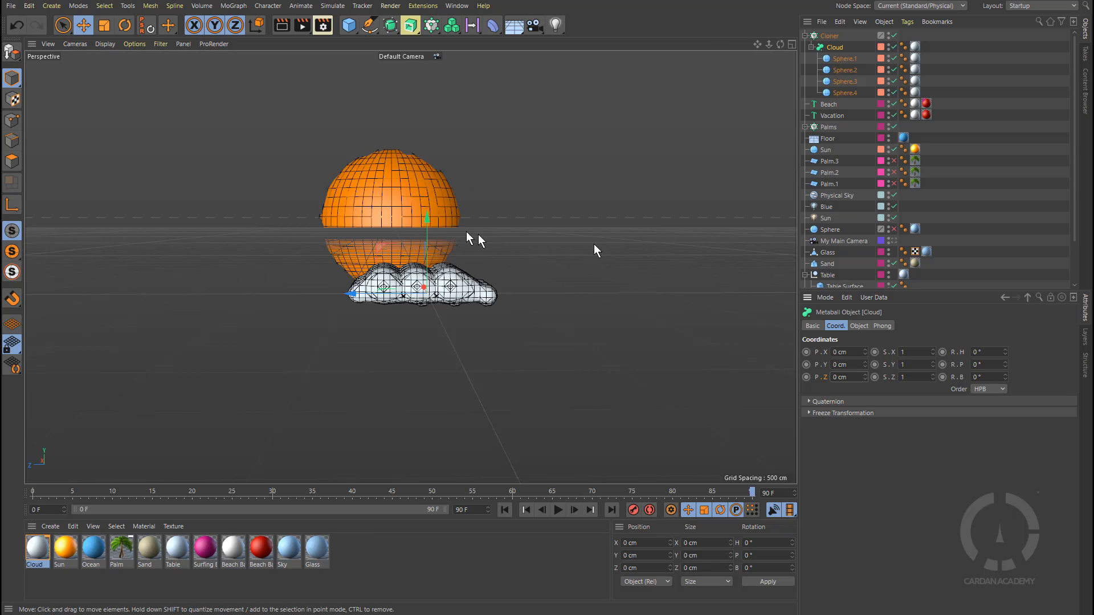
- Change the Cloner's mode from Grid Array to Linear
scroll(898, 200, "down", 3)
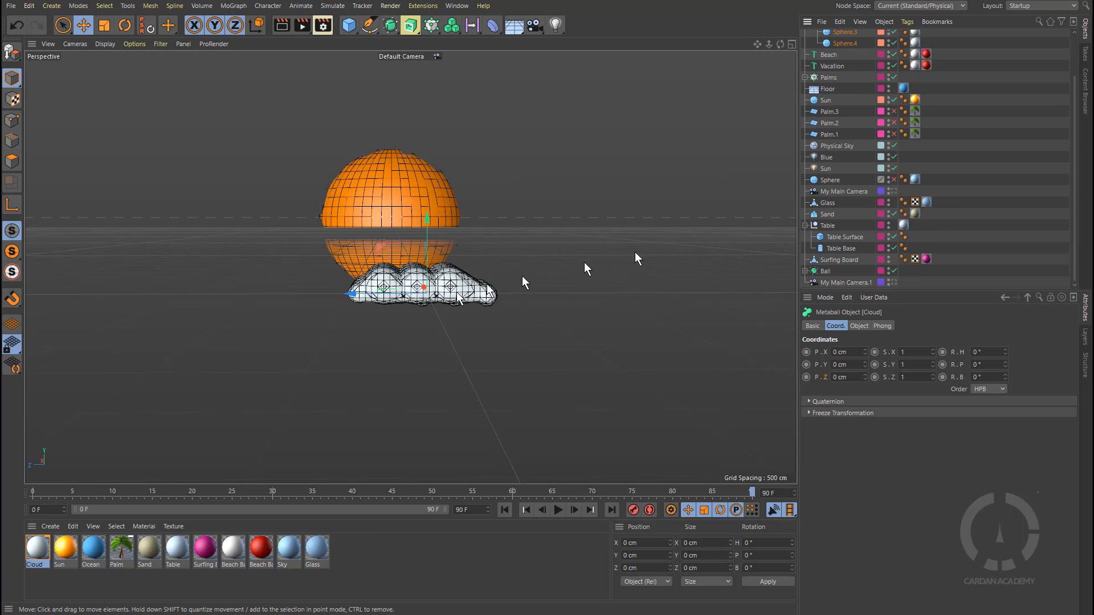
left_click_drag(456, 292, 436, 281, "alt")
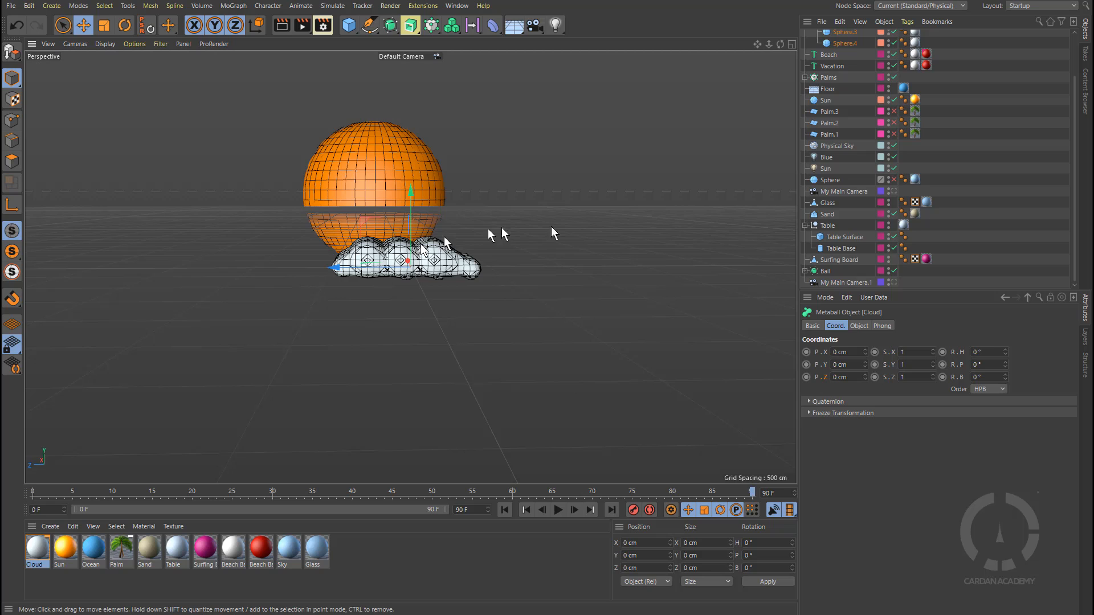
scroll(849, 49, "up", 3)
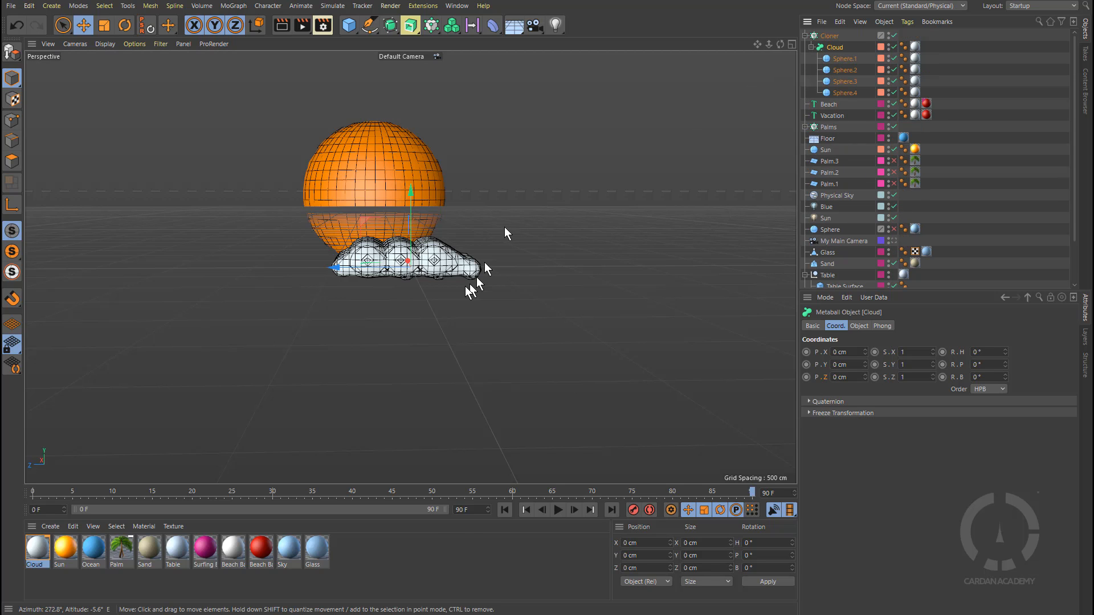
left_click(829, 36)
key("o")
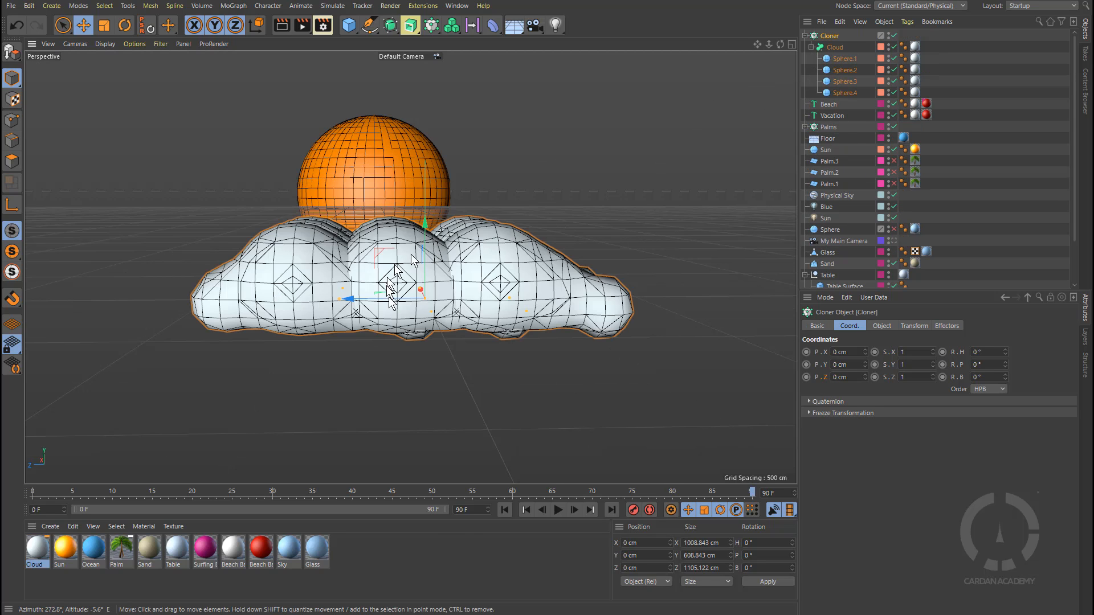
left_click_drag(416, 288, 509, 324, "alt")
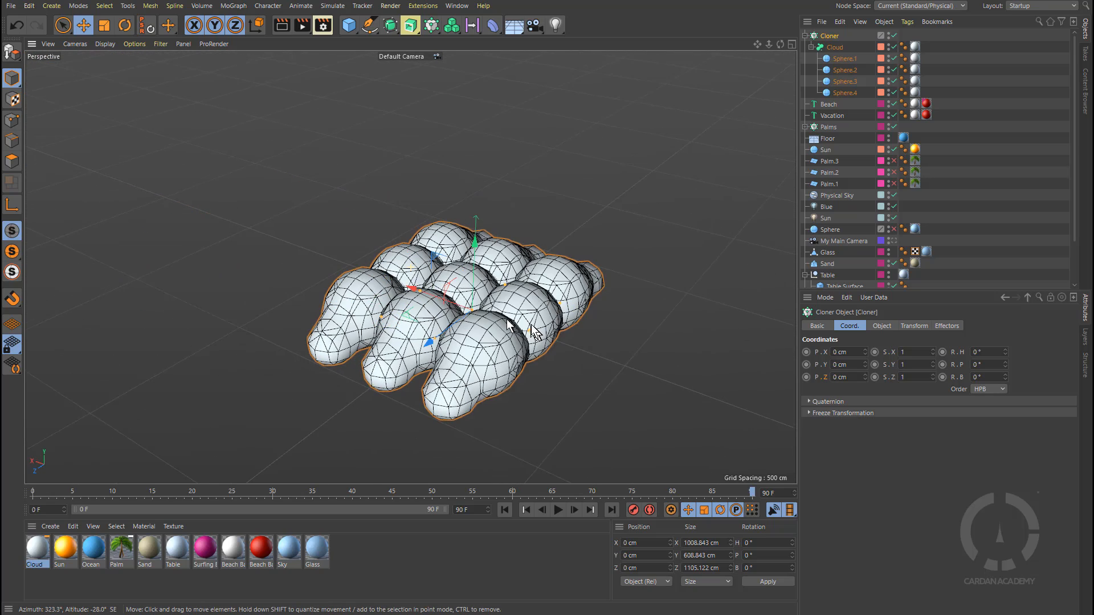
scroll(562, 299, "down", 5)
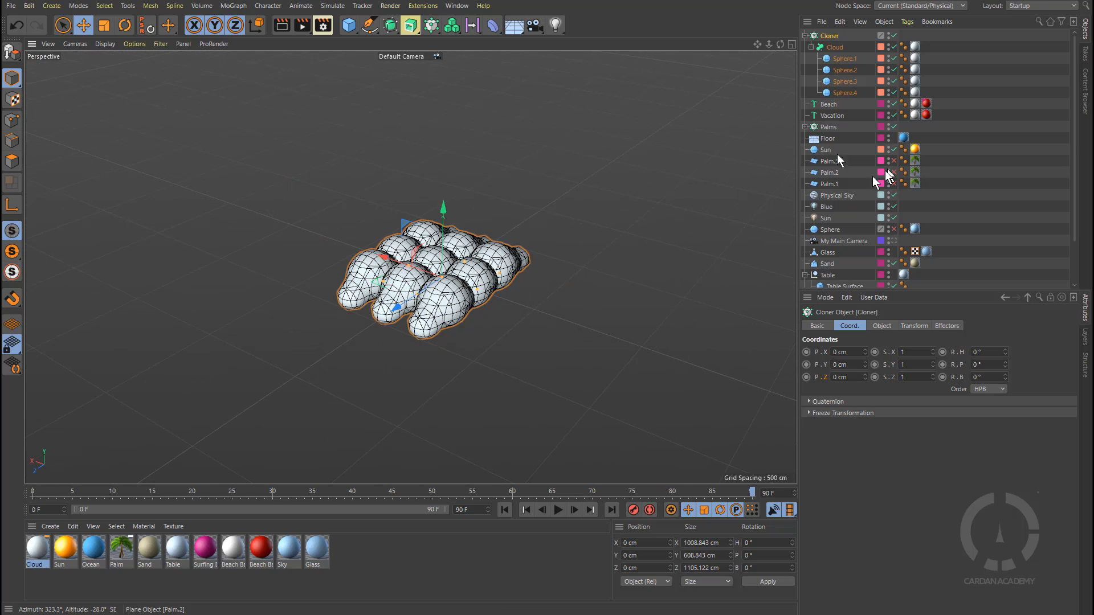
left_click(882, 326)
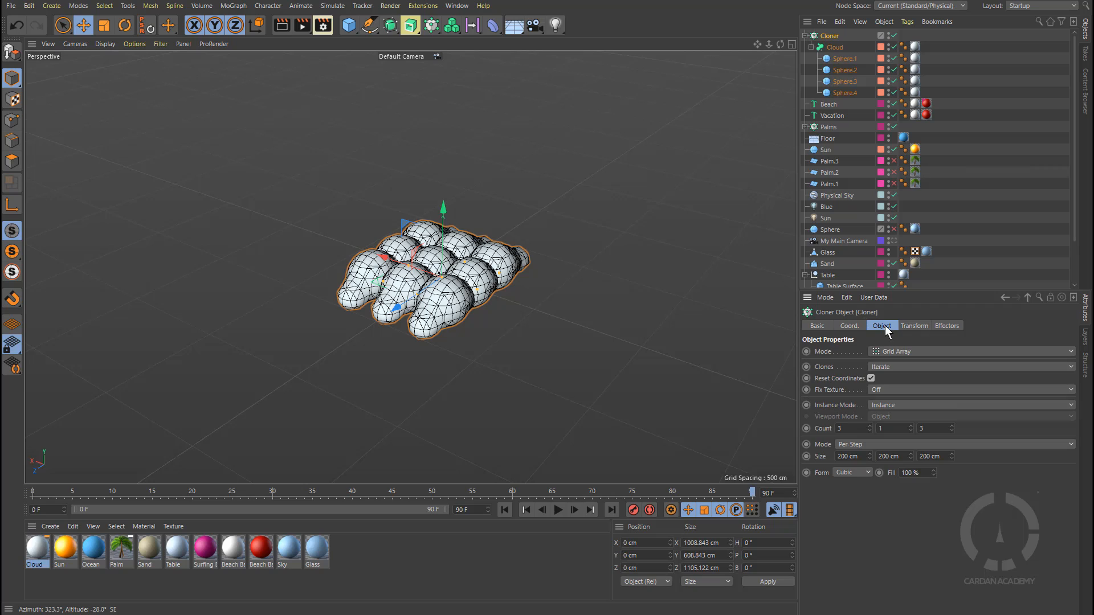
left_click(893, 351)
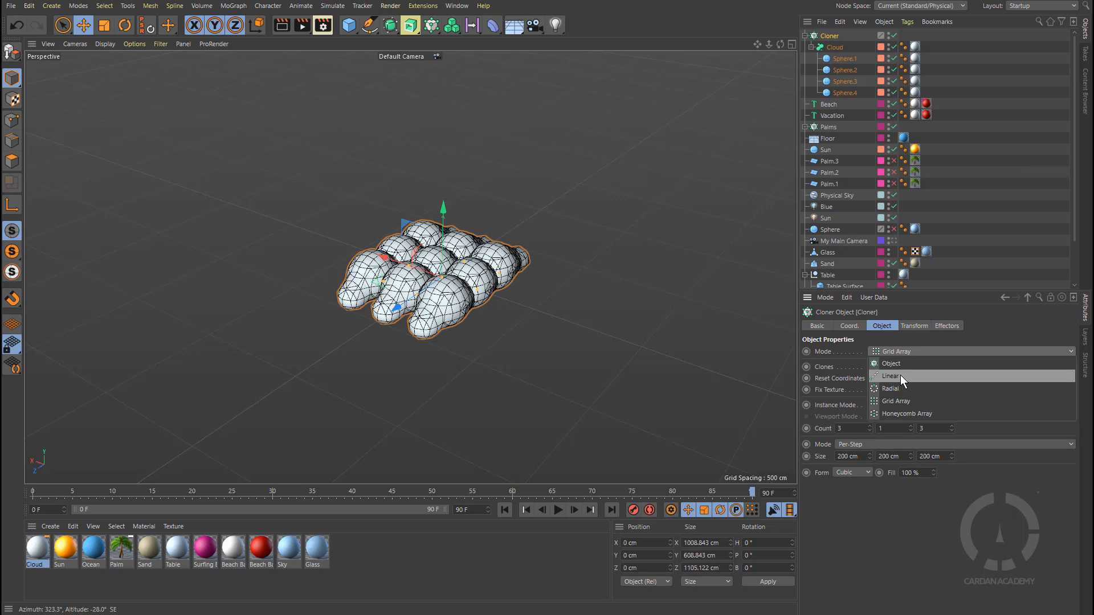
left_click(891, 376)
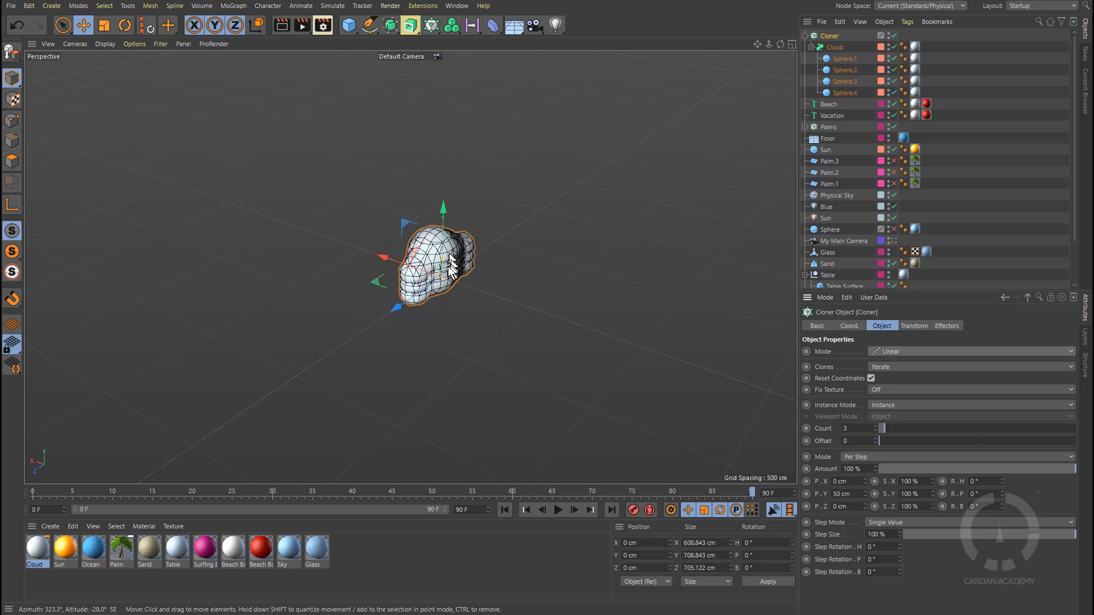
- Set the linear Cloner's per-step position to 0 cm in Y and 200 cm in Z
scroll(449, 268, "up", 3)
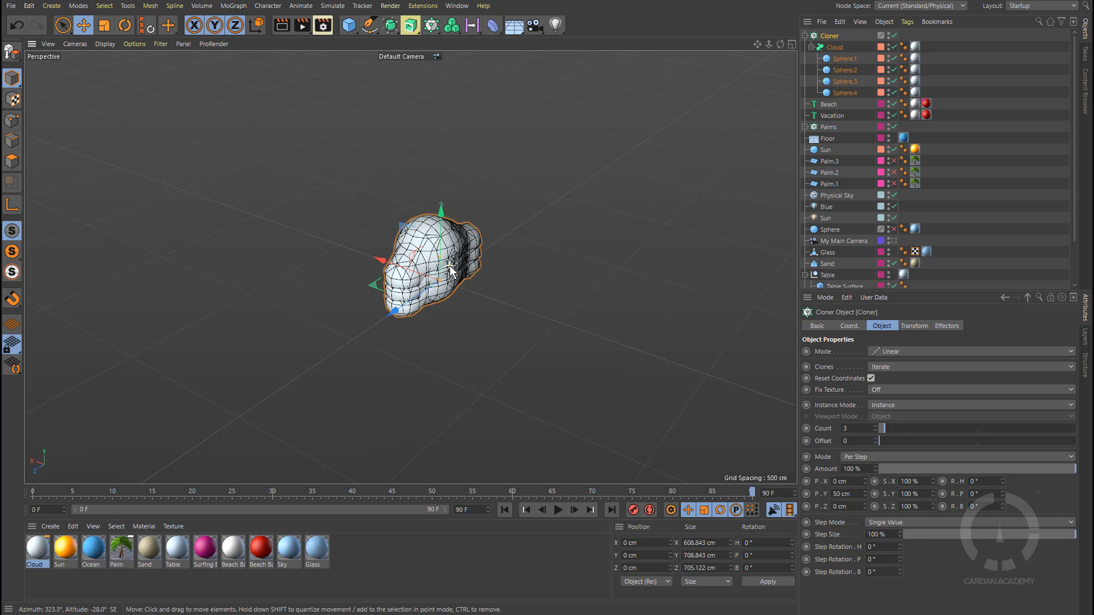
left_click_drag(465, 277, 453, 237, "alt")
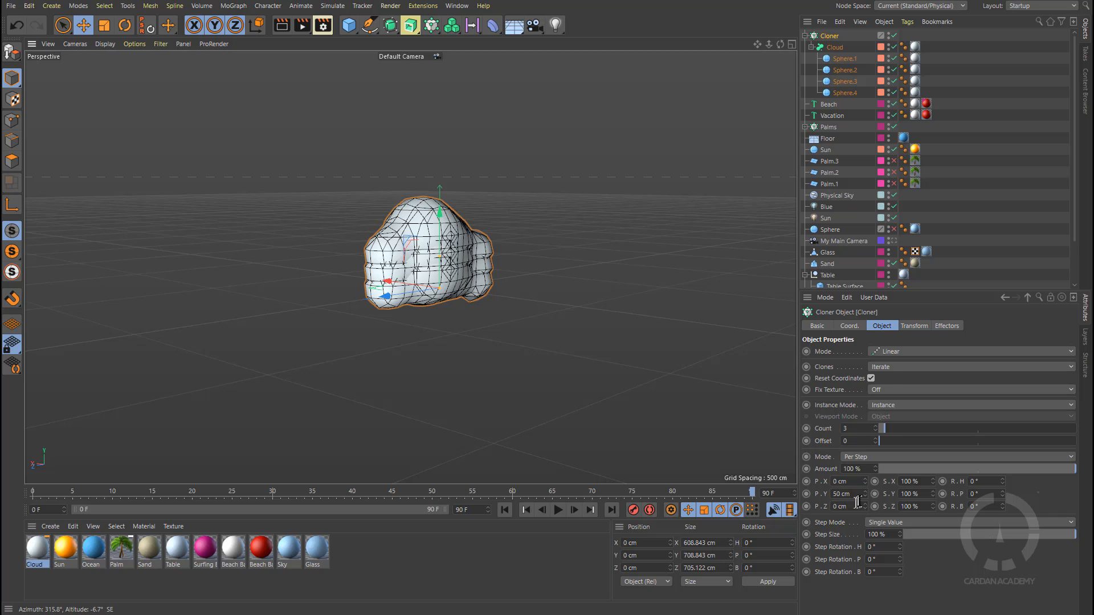
left_click_drag(556, 388, 477, 347, "alt")
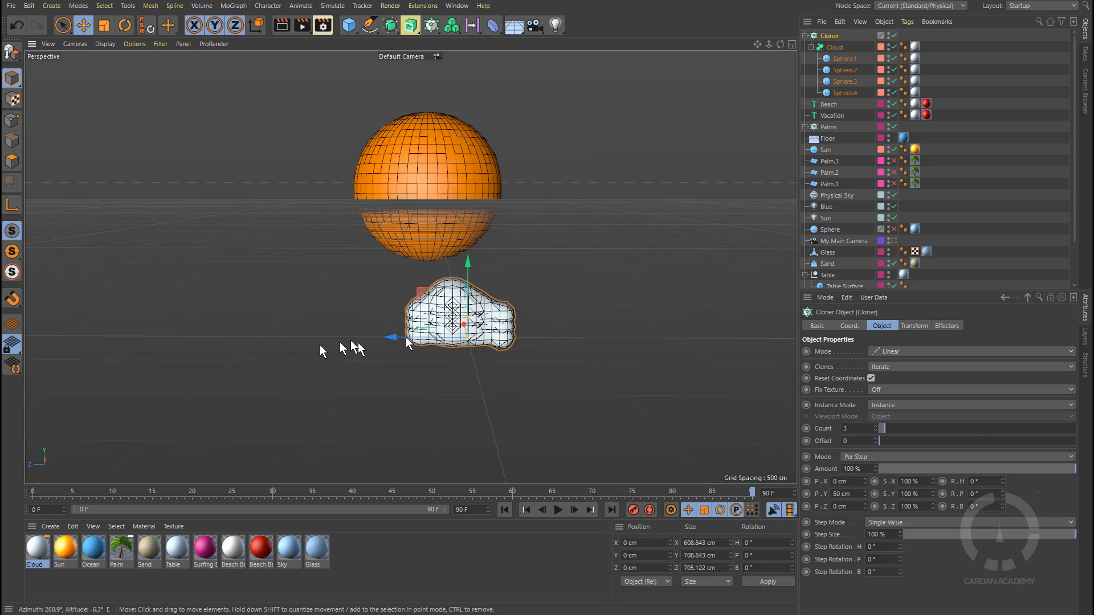
left_click_drag(861, 496, 723, 489)
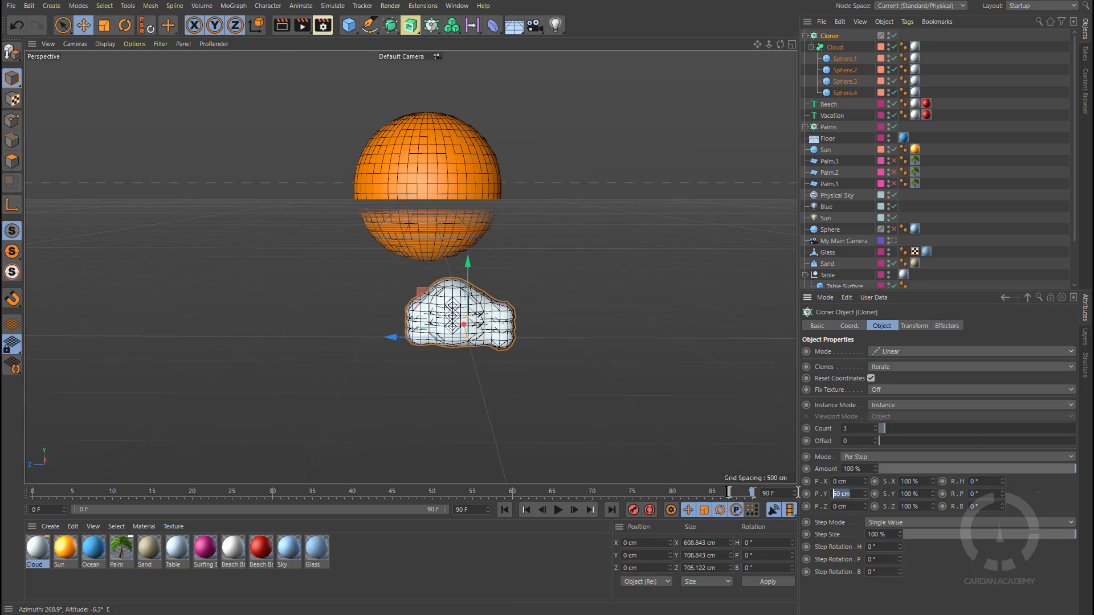
type("0")
key("Return")
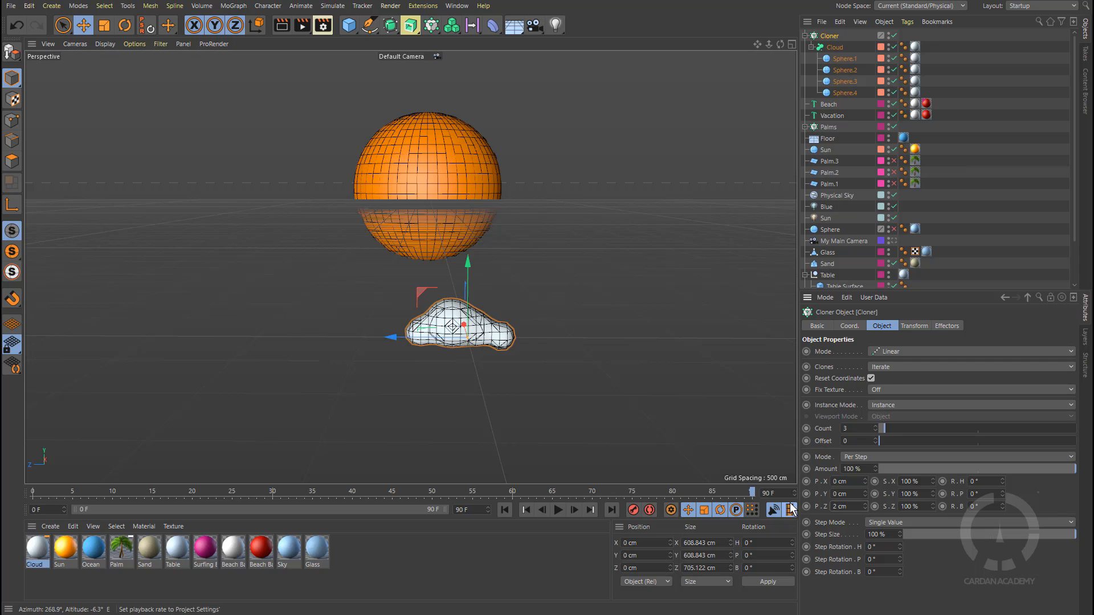
type("200")
key("Return")
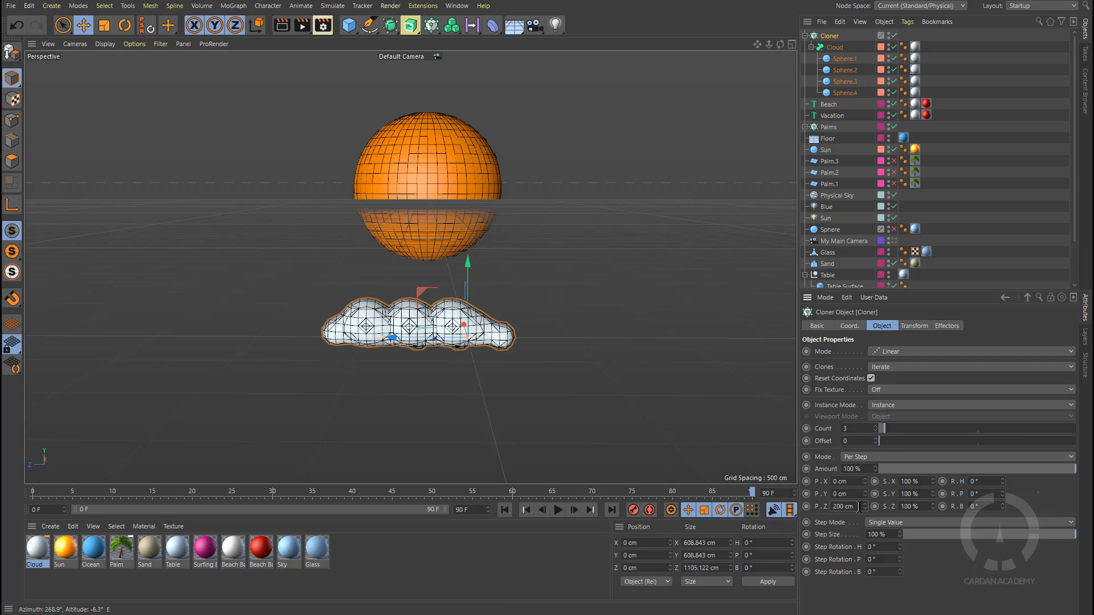
- Widen the clones' per-step Z spacing to 600 cm and raise the clone count to 10
left_click_drag(864, 508, 864, 455)
left_click_drag(865, 507, 776, 503)
type("600")
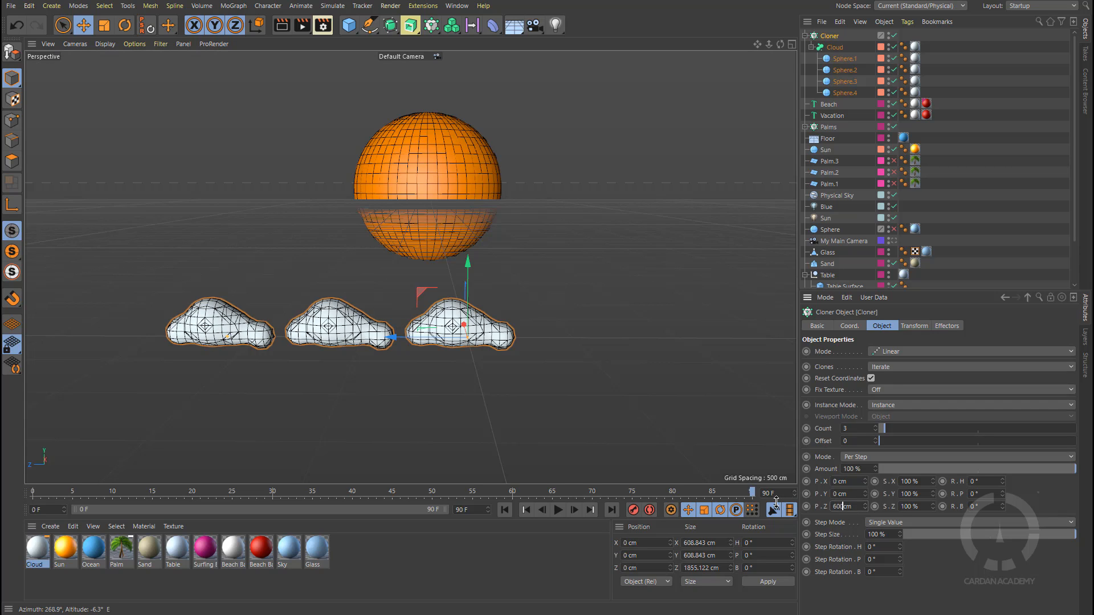
key("Return")
left_click_drag(887, 429, 898, 429)
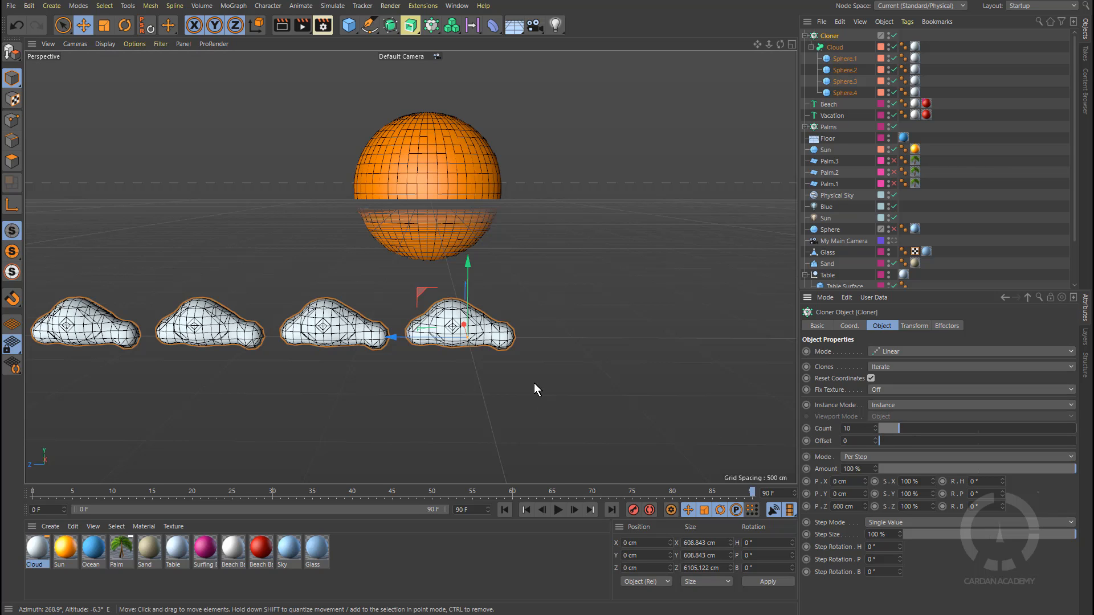
right_click_drag(521, 368, 467, 371, "alt")
middle_click_drag(468, 370, 699, 367, "alt")
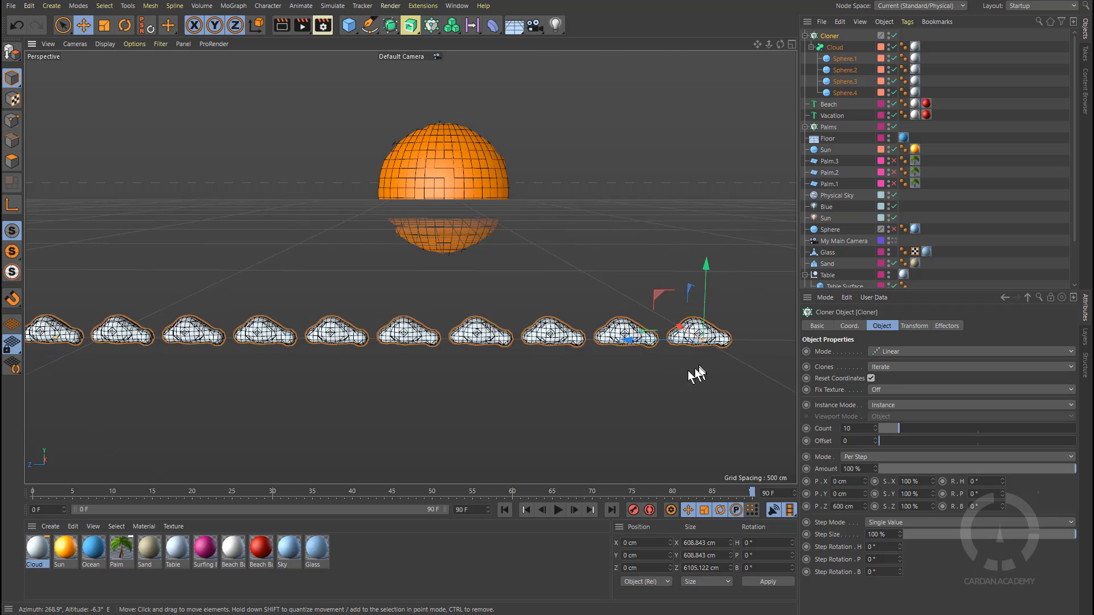
right_click_drag(689, 371, 681, 386, "alt")
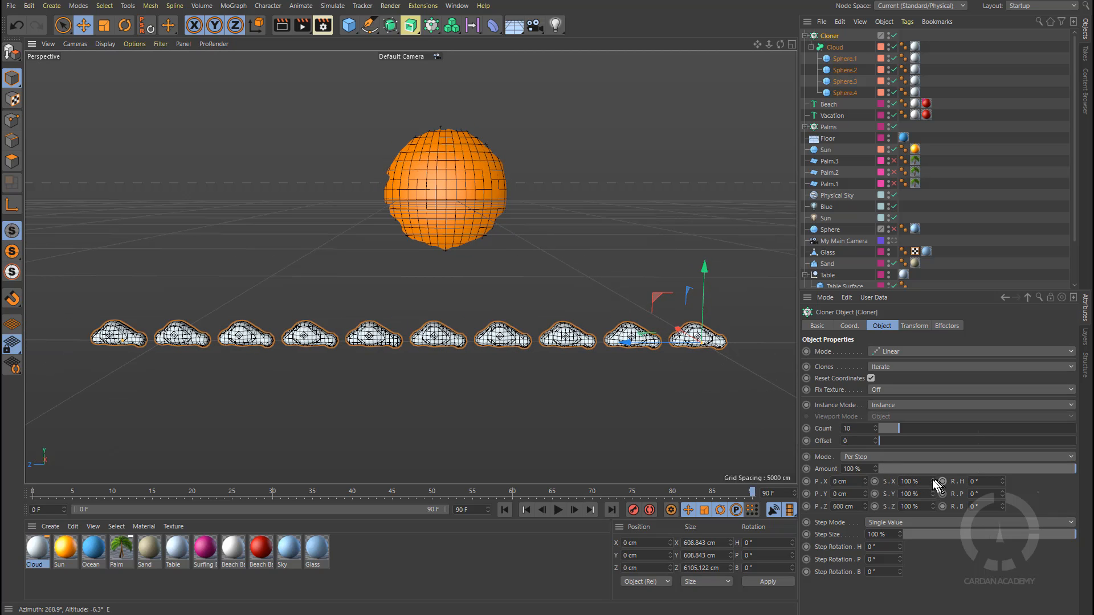
- Set the clones' per-step scale to 112 % in Y and 114 % in Z, and their Z spacing to 768 cm
left_click_drag(934, 491, 933, 508)
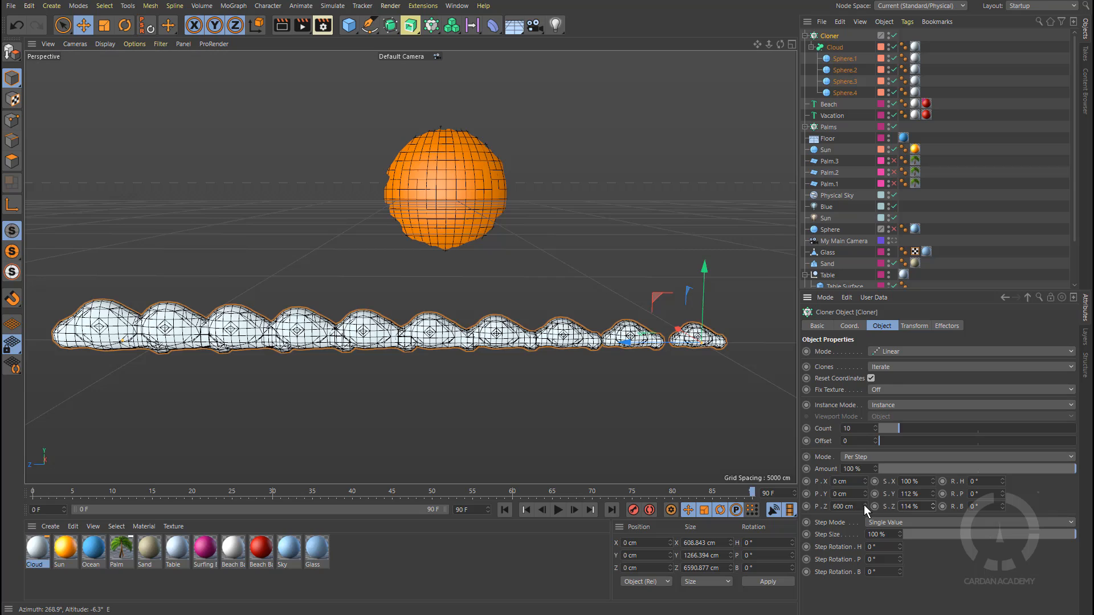
left_click_drag(864, 505, 864, 507)
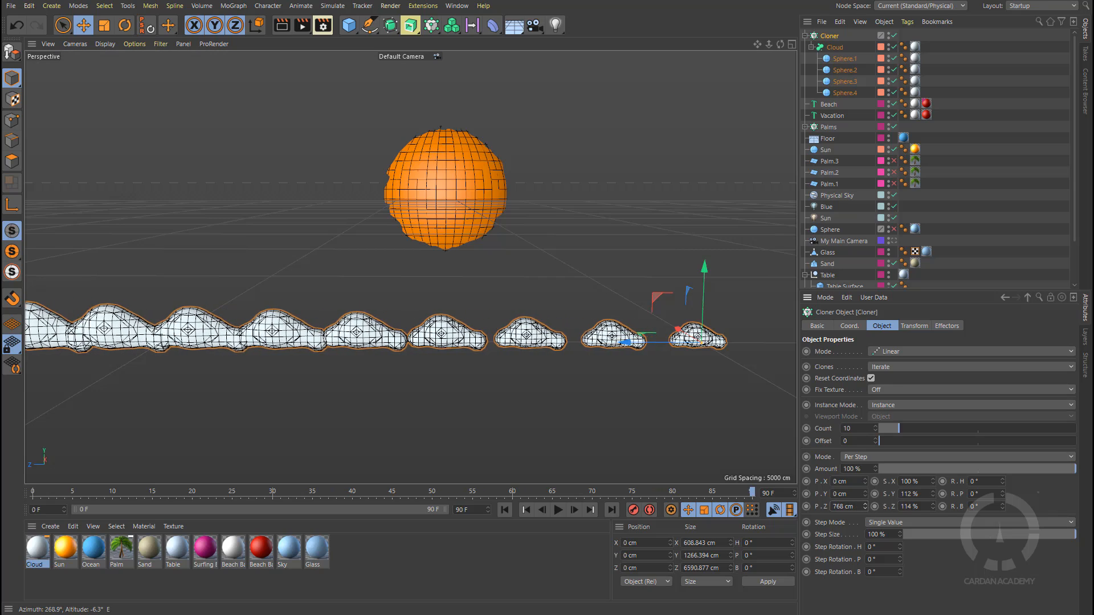
- Try Cumulative as the Cloner's step mode and undo the change
left_click(887, 518)
left_click(895, 542)
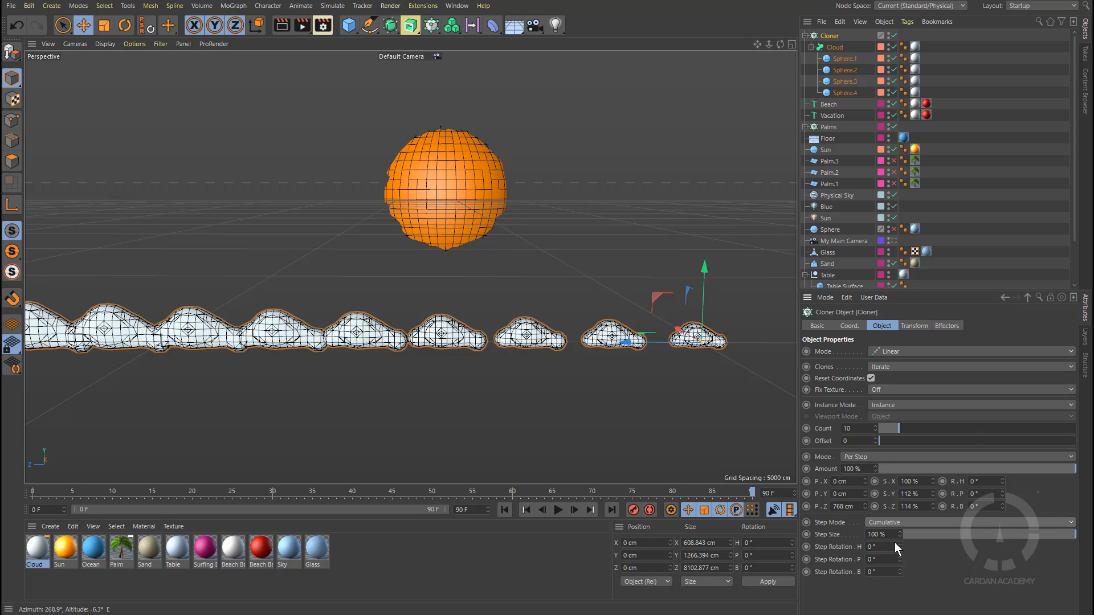
key("ctrl+z")
- Switch the Cloner's distribution from Per Step to End Point
left_click(871, 458)
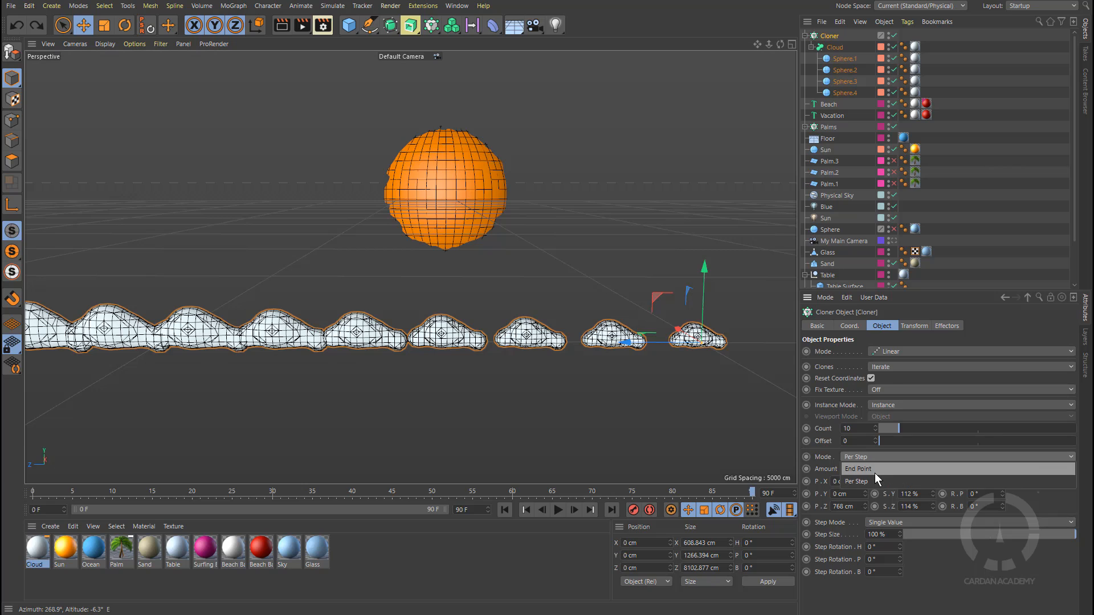
left_click(875, 473)
left_click(873, 458)
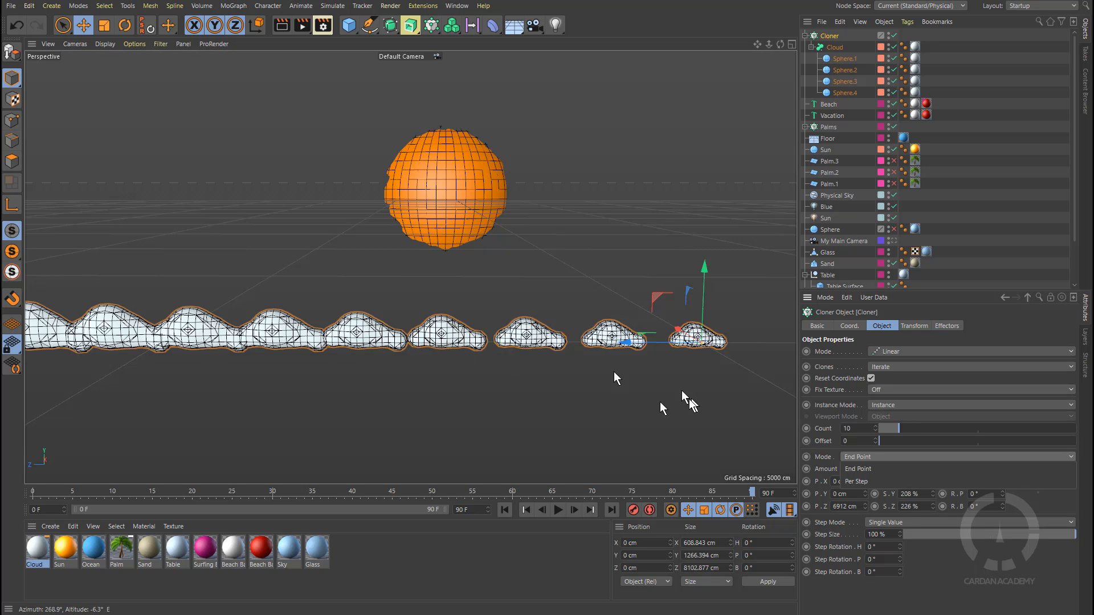
left_click(876, 460)
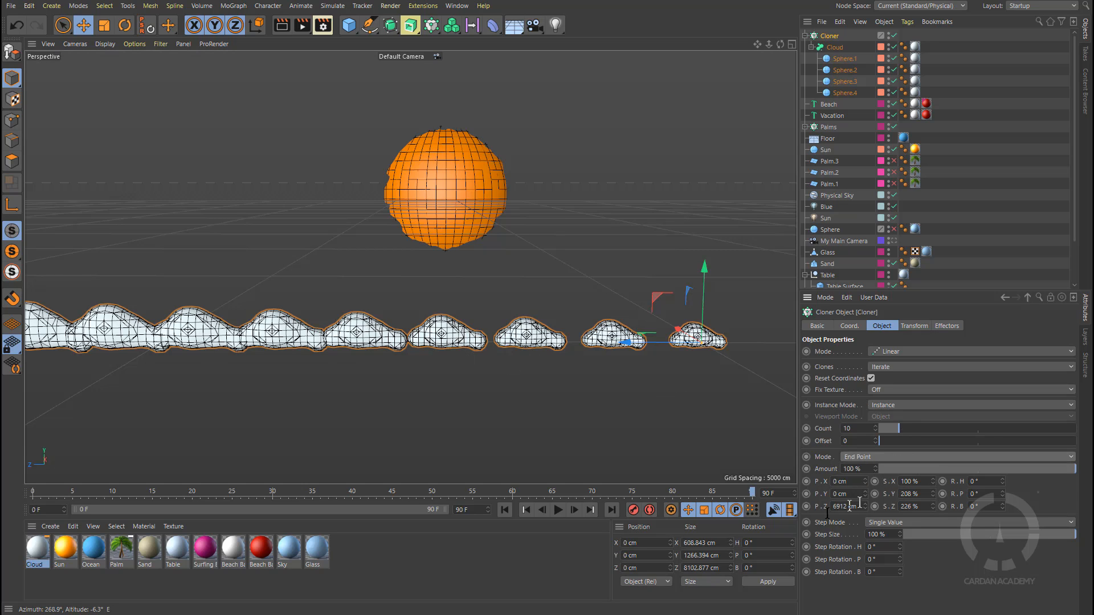
left_click_drag(1063, 466, 1089, 484)
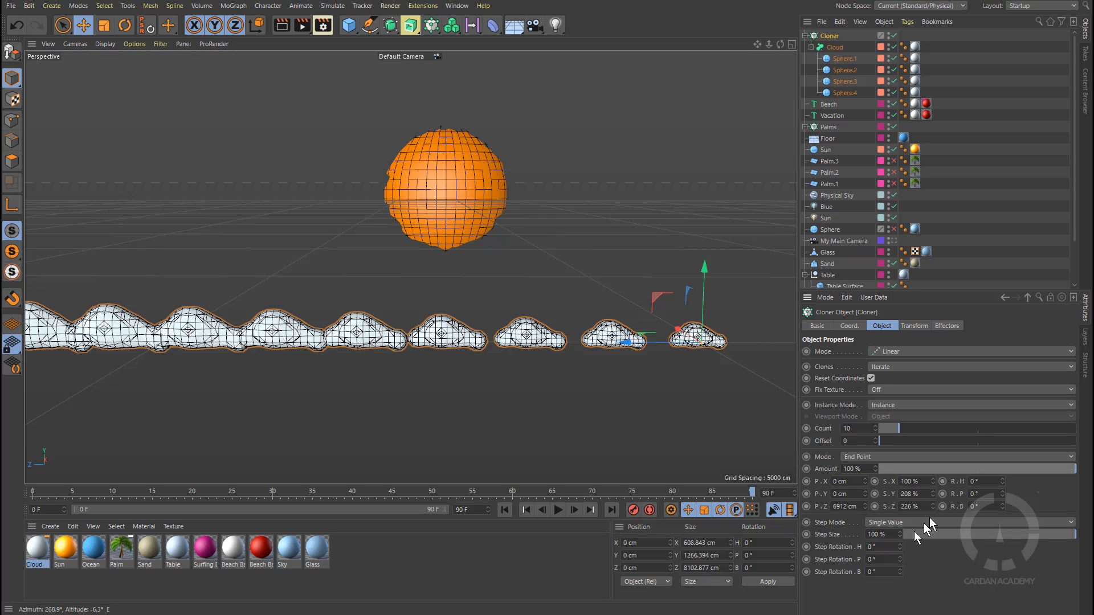
- Set the Cloner's step rotation to 163.4° for H, 14.7° for P and 59.6° for B
left_click_drag(901, 548, 870, 487)
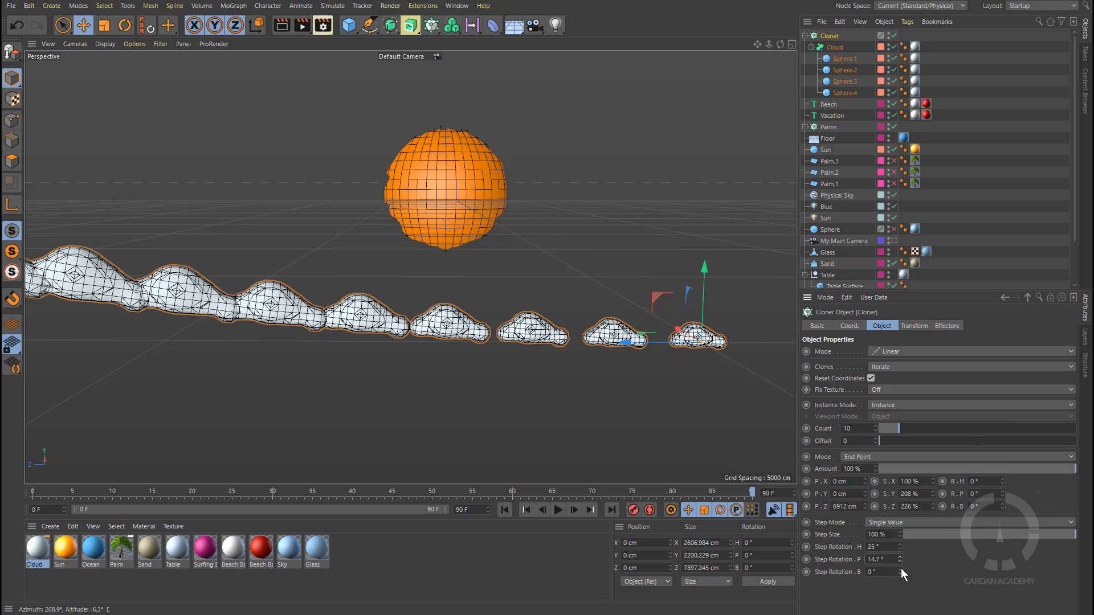
left_click_drag(900, 572, 898, 536)
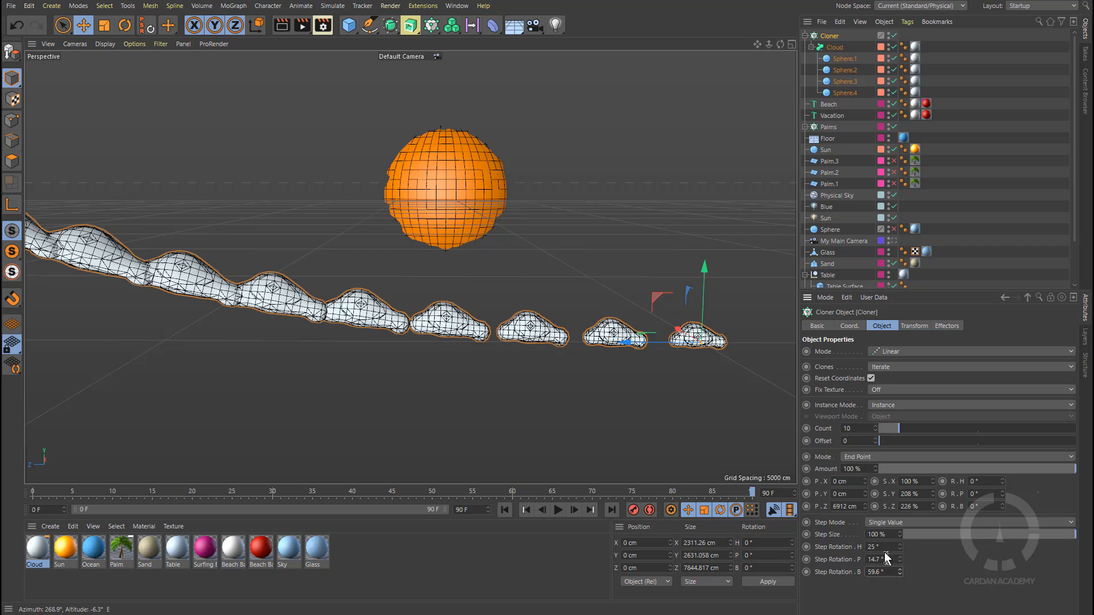
left_click_drag(902, 545, 971, 540)
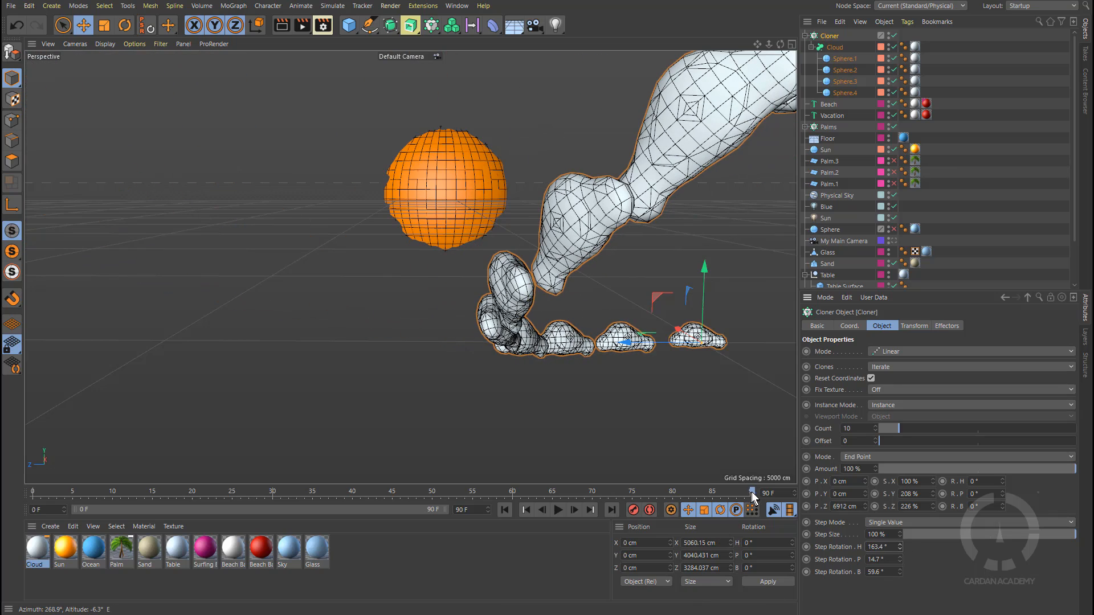
- Keyframe the Cloner's step rotation H, P and B at frame 0
left_click_drag(751, 491, 28, 488)
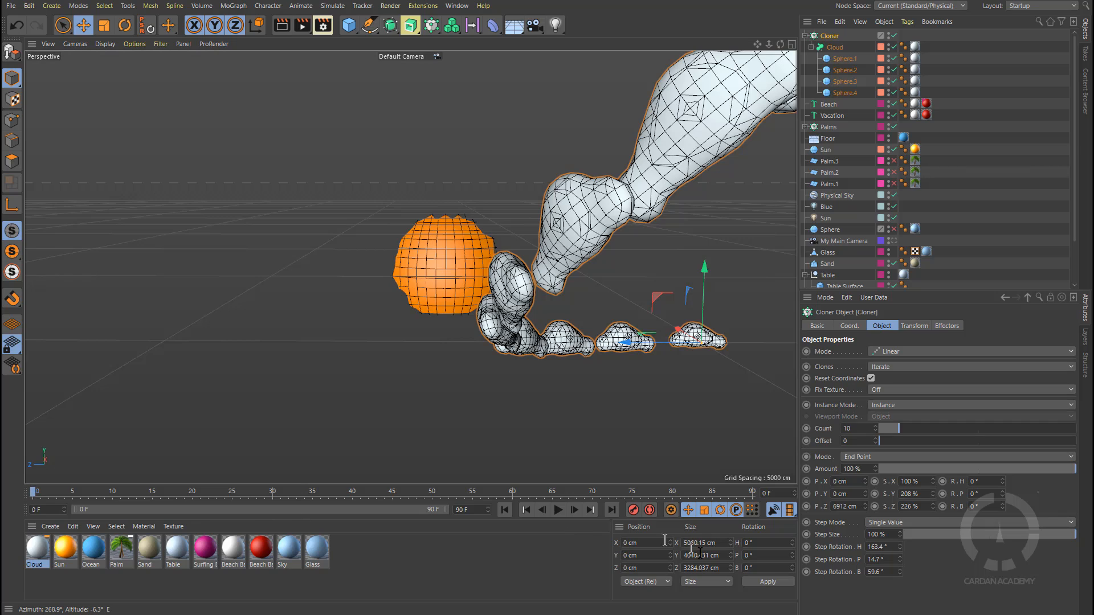
left_click(806, 548)
left_click(806, 572)
- At frame 90, set the Cloner's step rotation H, P and B to 0° and keyframe all three
left_click(97, 495)
left_click_drag(122, 500, 757, 532)
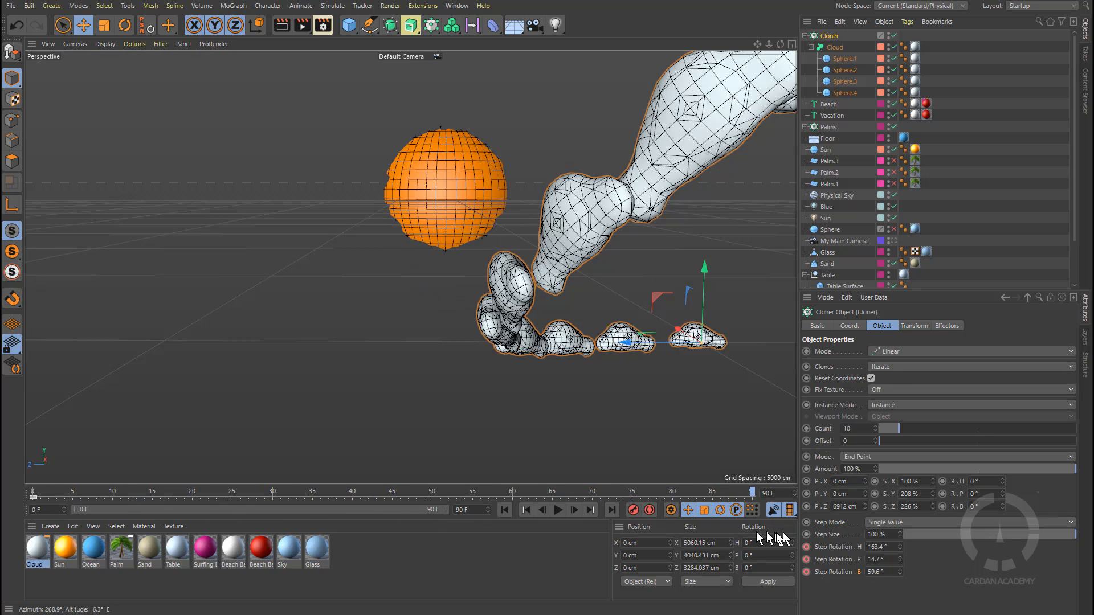
double_click(888, 546)
type("0")
double_click(877, 560)
type("0")
double_click(884, 572)
type("0")
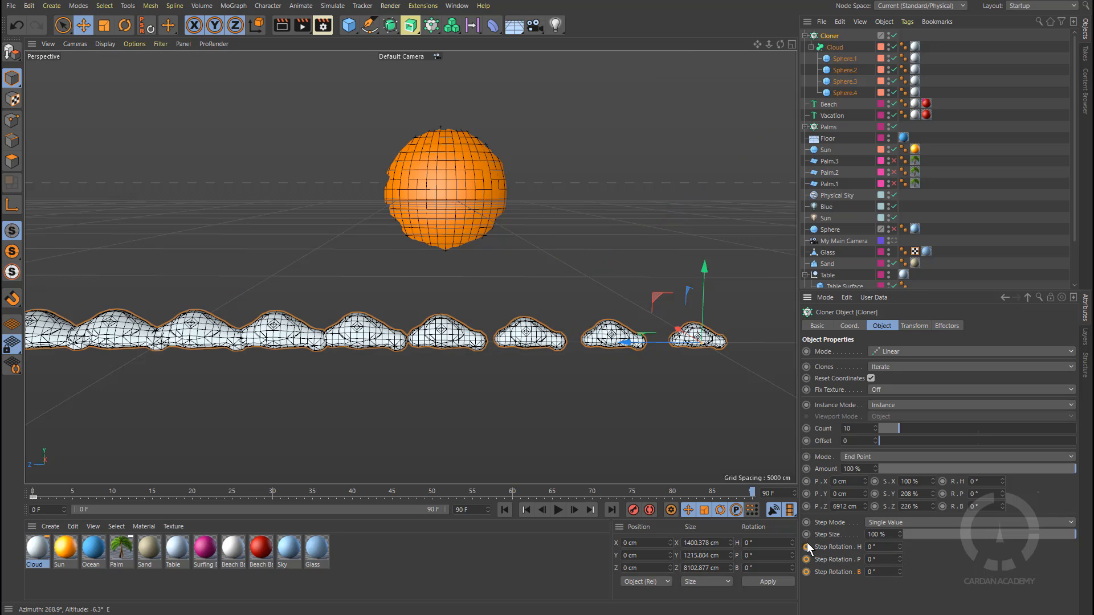
left_click(806, 547)
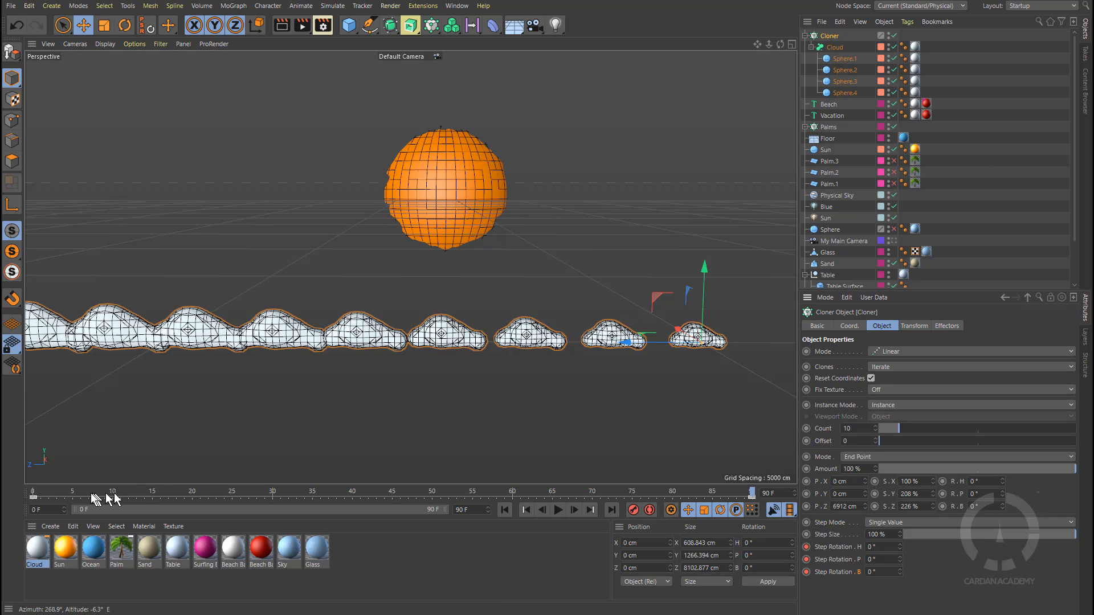
- Play the animation from frame 0 to check the clones' changing step rotation
left_click_drag(105, 493, 3, 501)
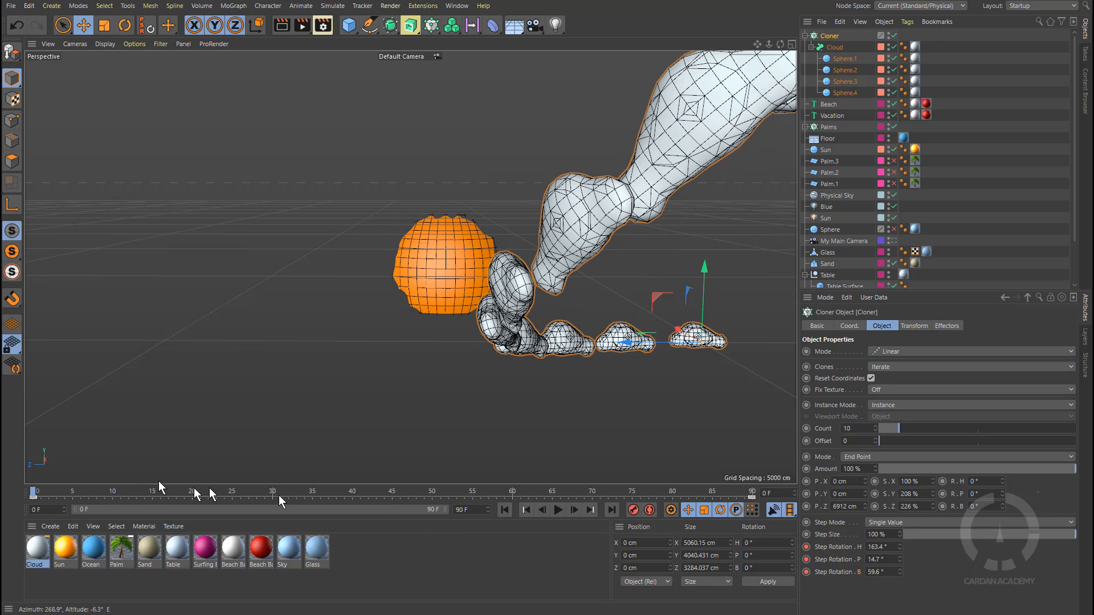
left_click(559, 510)
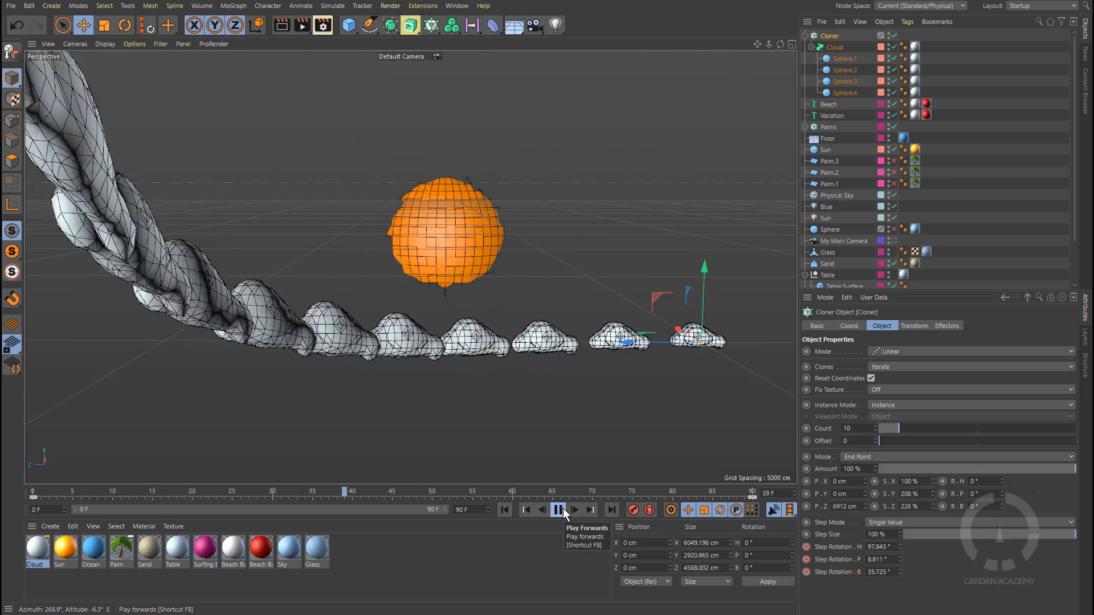
- At frame 0, move the Cloner along Z to about 4833 cm and keyframe its Z position
left_click(527, 510)
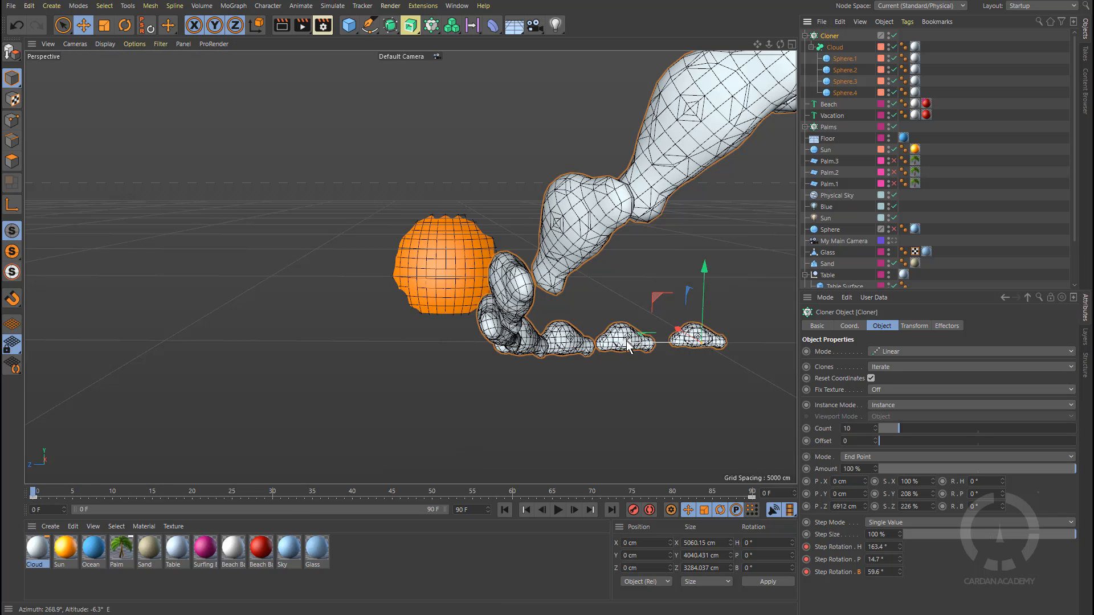
left_click(850, 327)
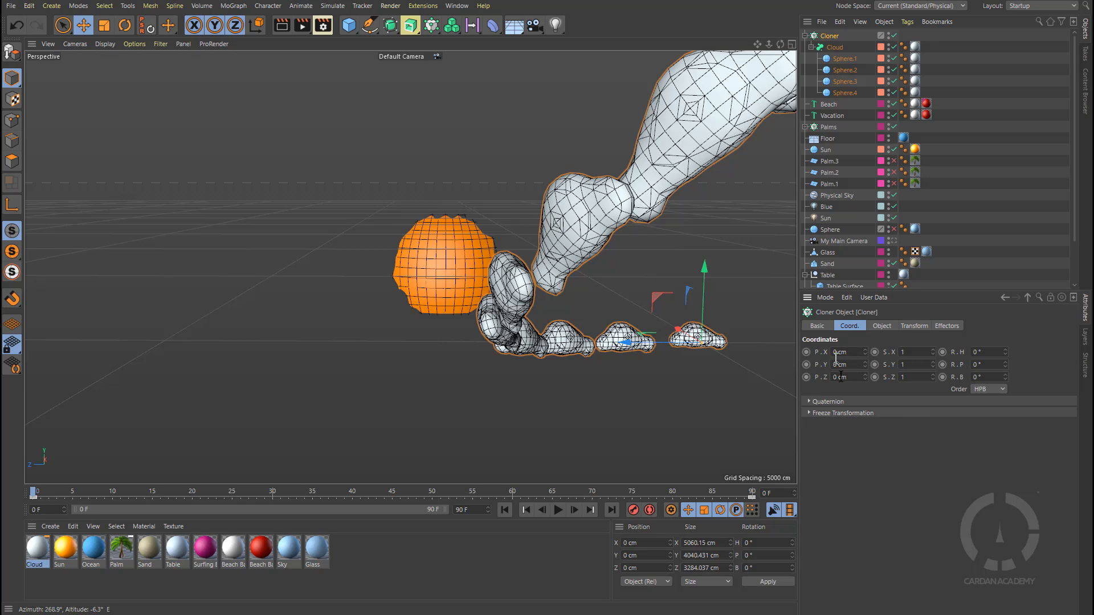
left_click_drag(627, 342, 110, 355)
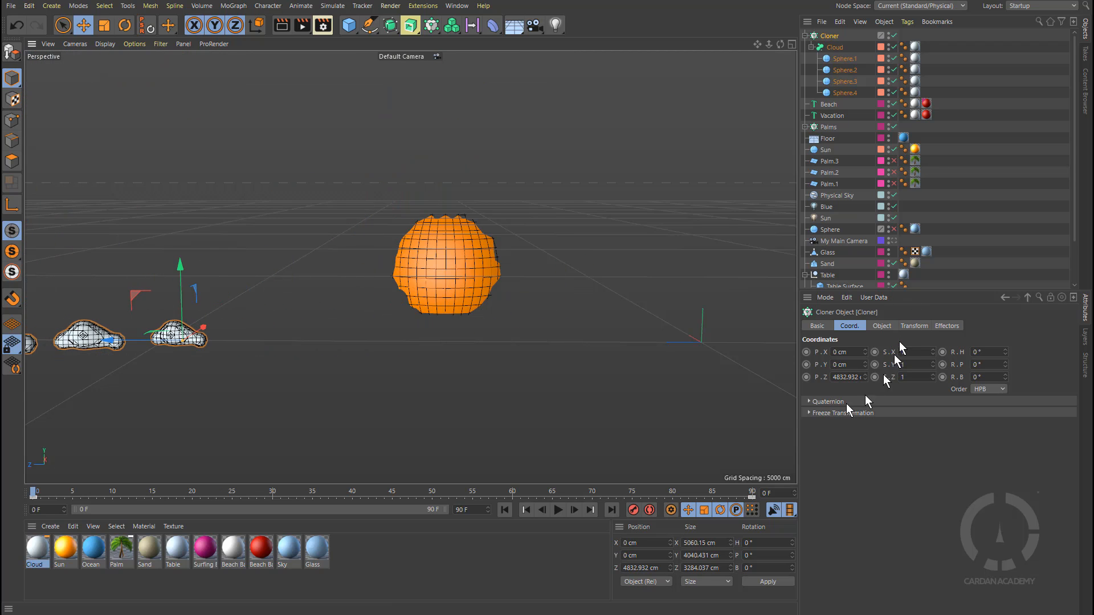
left_click(807, 377)
- At frame 90, move the Cloner along Z to about -950 cm and keyframe its Z position
left_click_drag(36, 498, 752, 496)
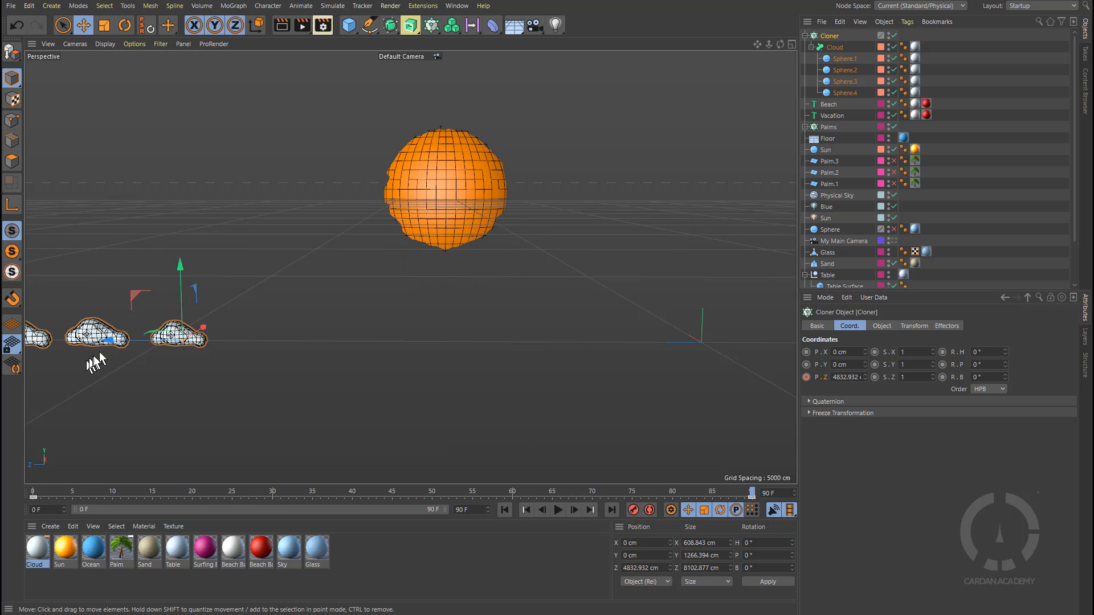
left_click_drag(112, 354, 733, 392)
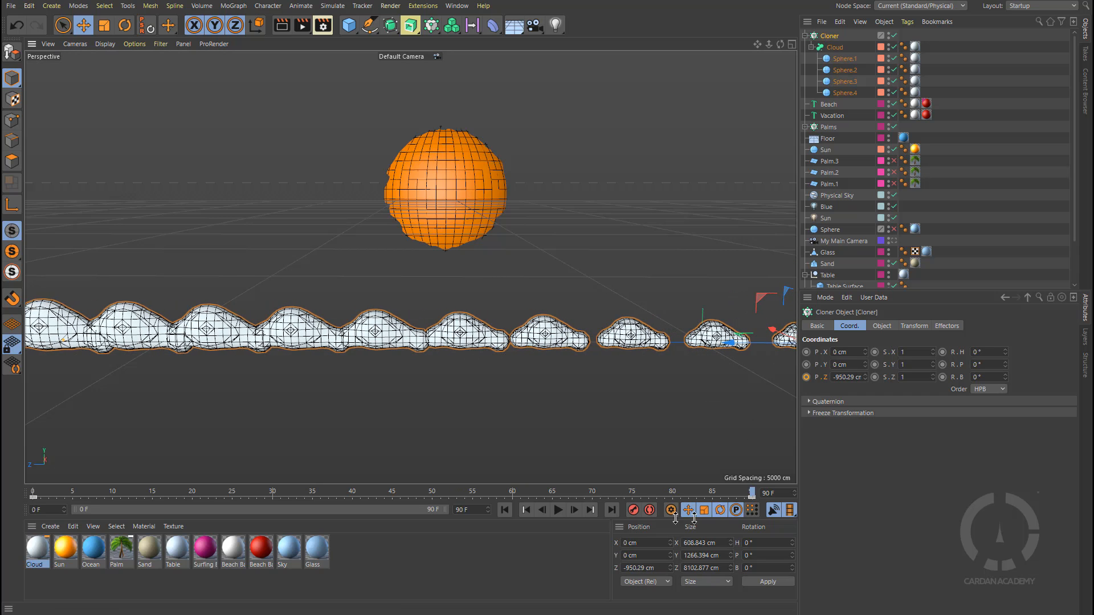
left_click(806, 377)
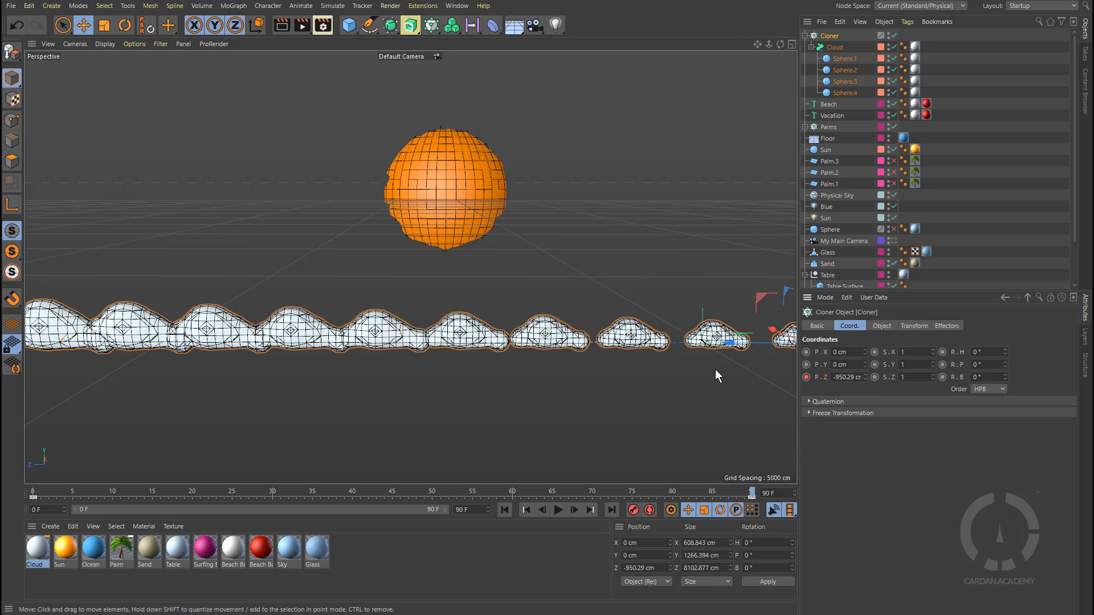
- Play the animation to check the cloud row's travel along Z, and return to frame 0
left_click(558, 510)
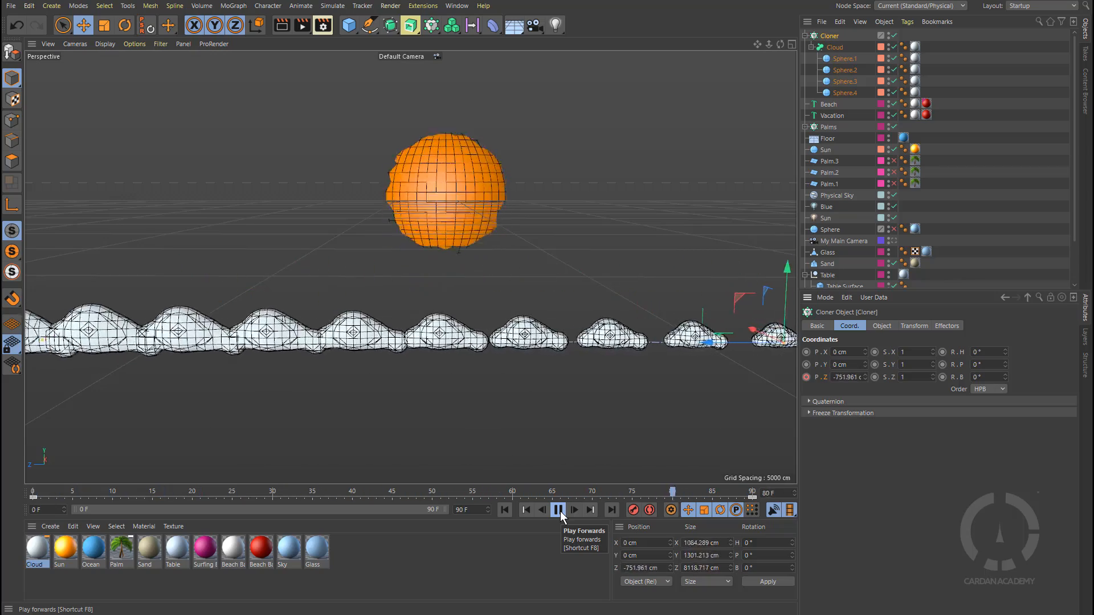
left_click(558, 510)
left_click(526, 510)
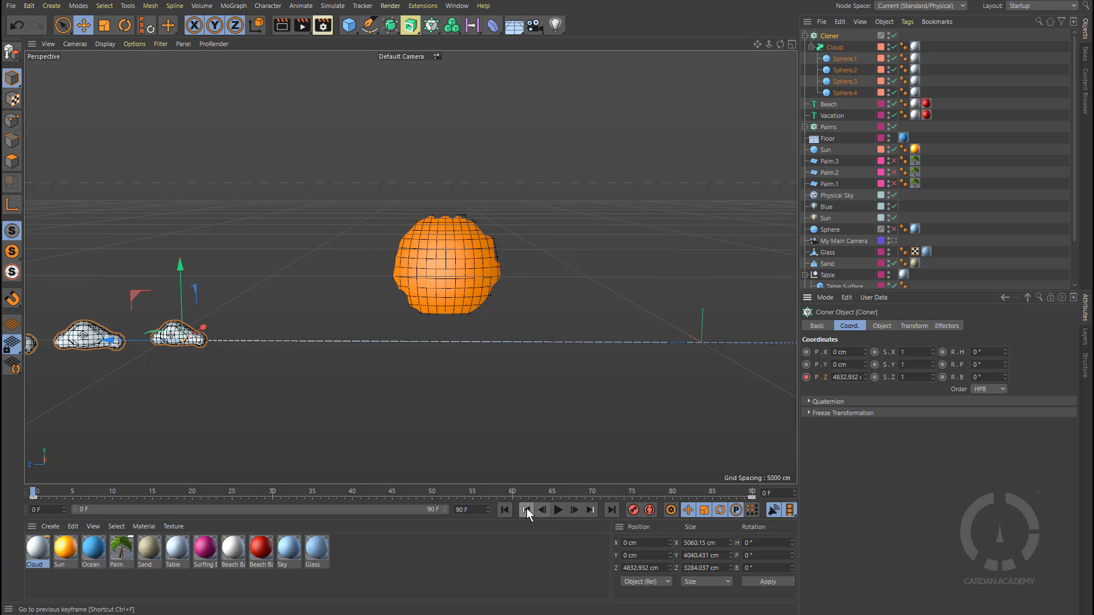
- Undo the Cloner's Z movements and its Z position keyframes
key("ctrl+z")
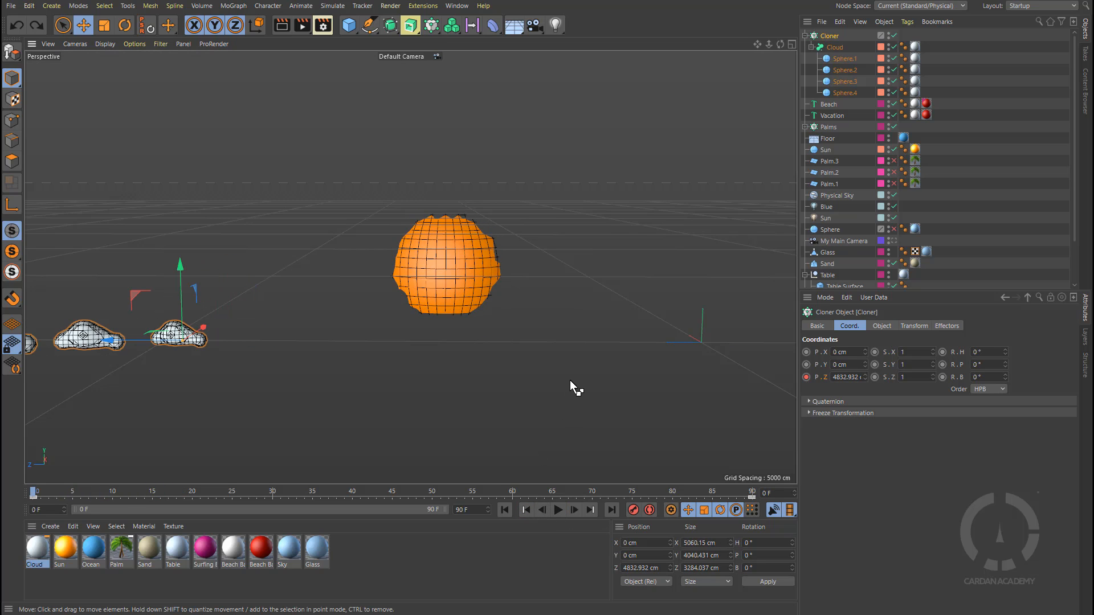
key("ctrl+z")
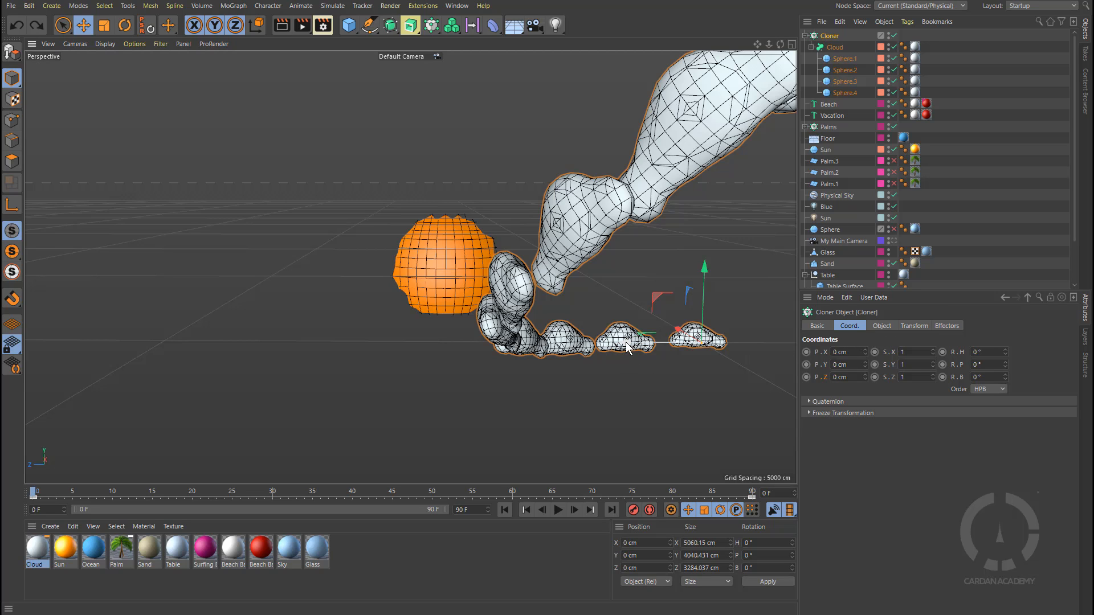
- At frame 90, set the Cloner's step rotation H to -85.5° and keyframe it
left_click_drag(285, 484, 91, 486)
left_click(145, 492)
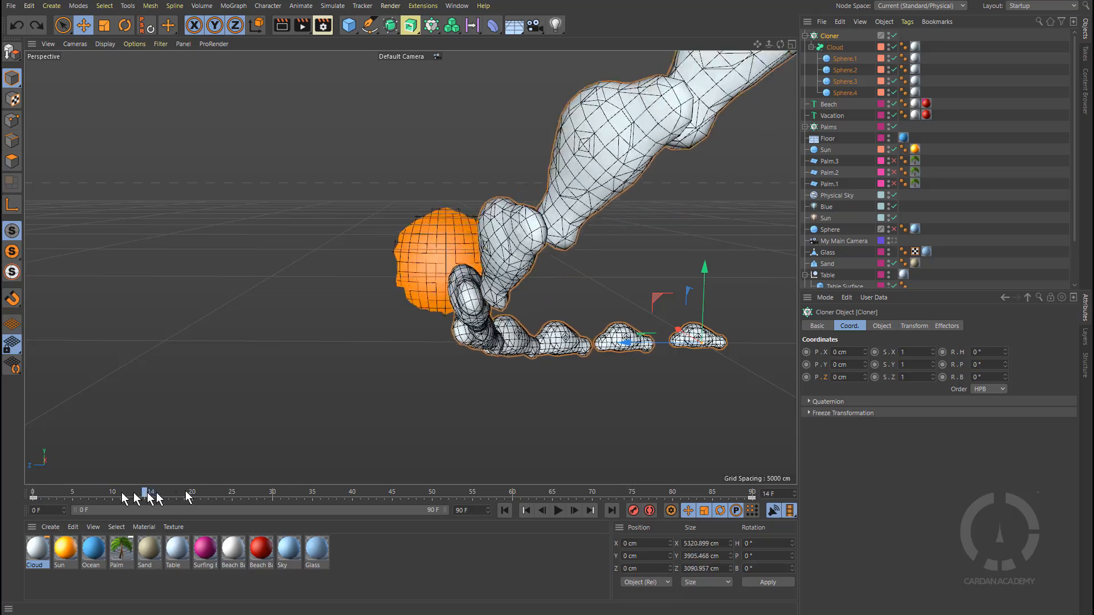
left_click_drag(186, 496, 796, 531)
left_click(881, 326)
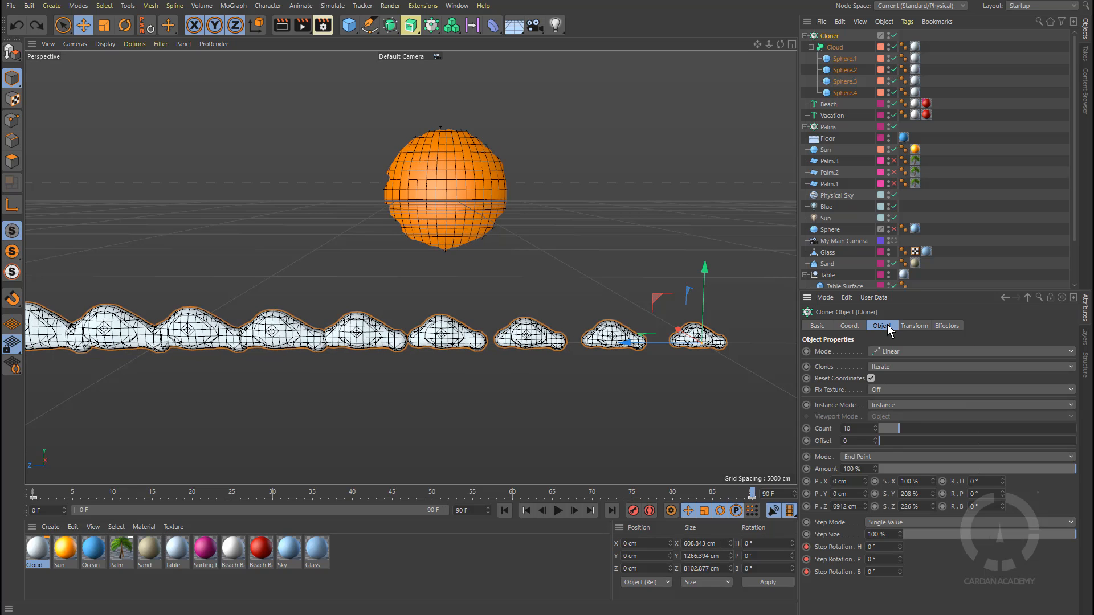
left_click_drag(900, 546, 883, 511)
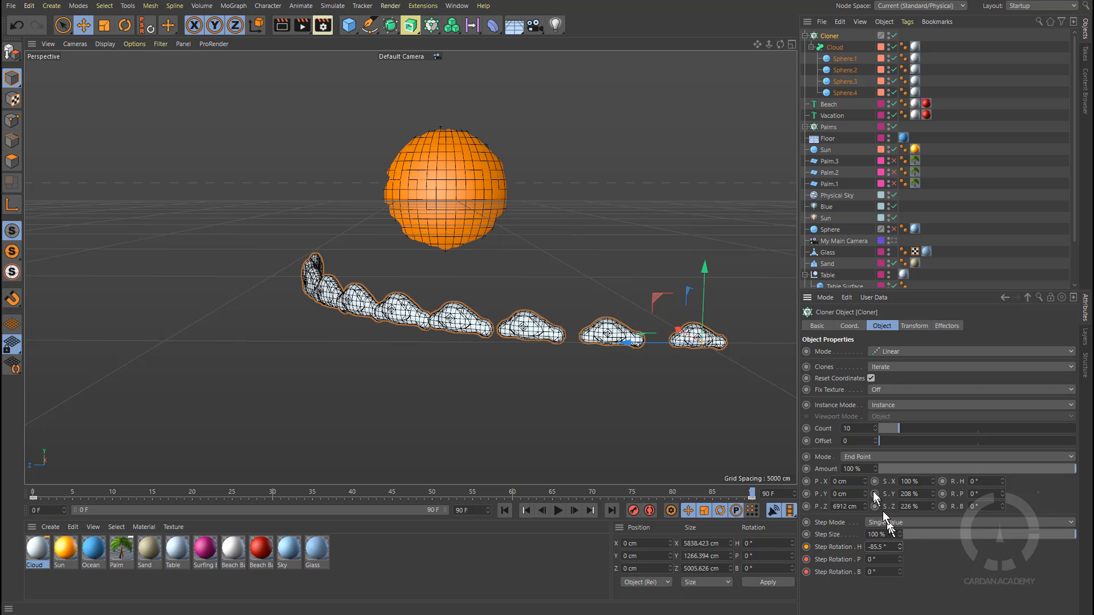
left_click(808, 547)
- Scrub back to frame 0, move the Cloner along Z to about 2660 cm and keyframe its Z position
left_click_drag(91, 492, 760, 512)
left_click_drag(112, 492, 1, 492)
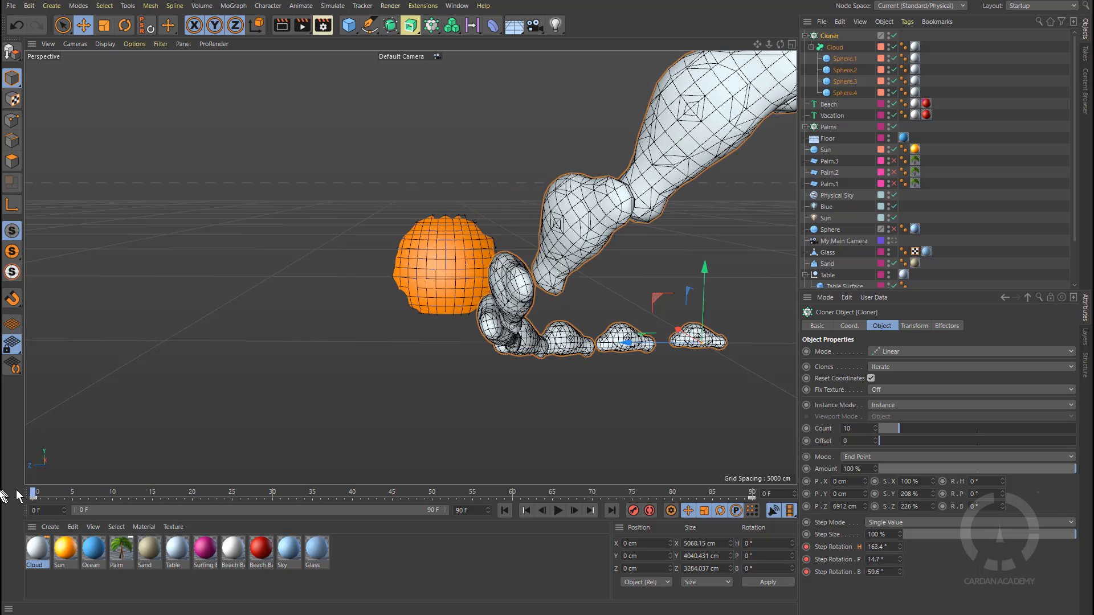
left_click_drag(633, 345, 343, 352)
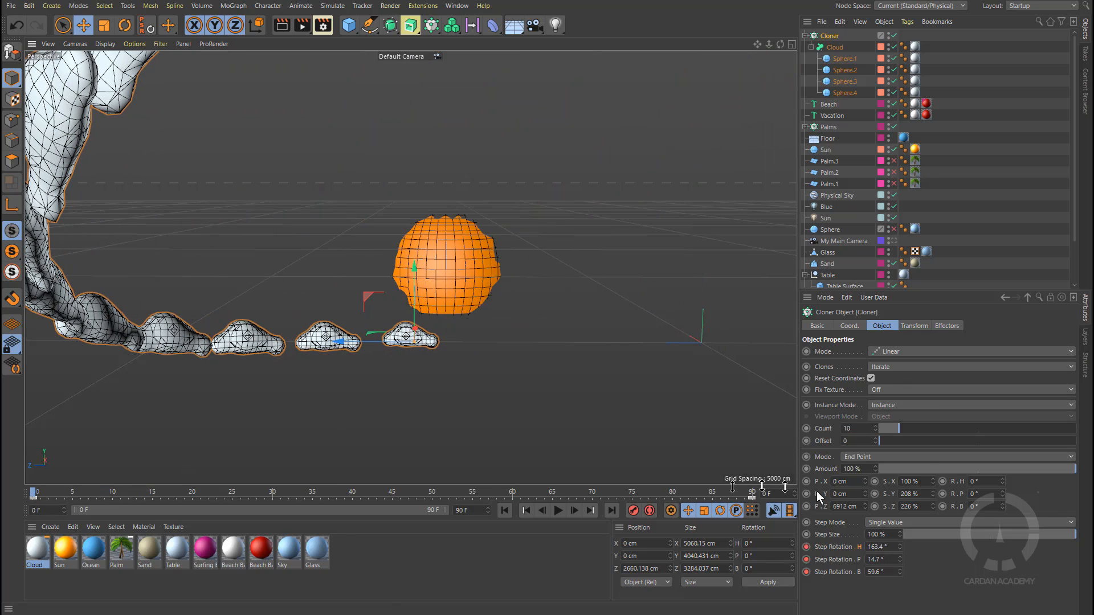
left_click(849, 326)
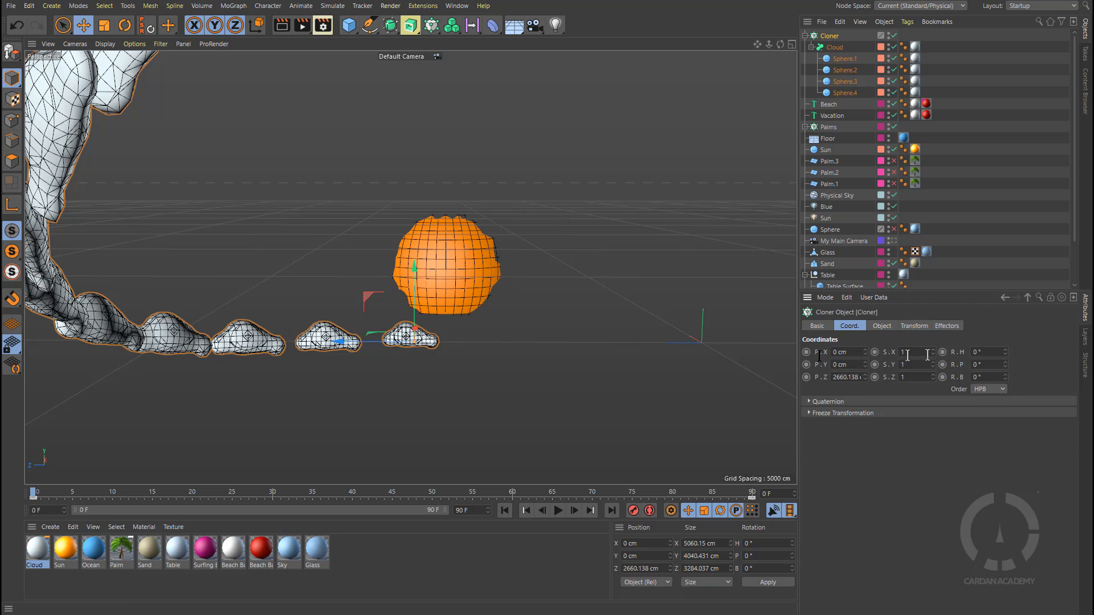
left_click(805, 377)
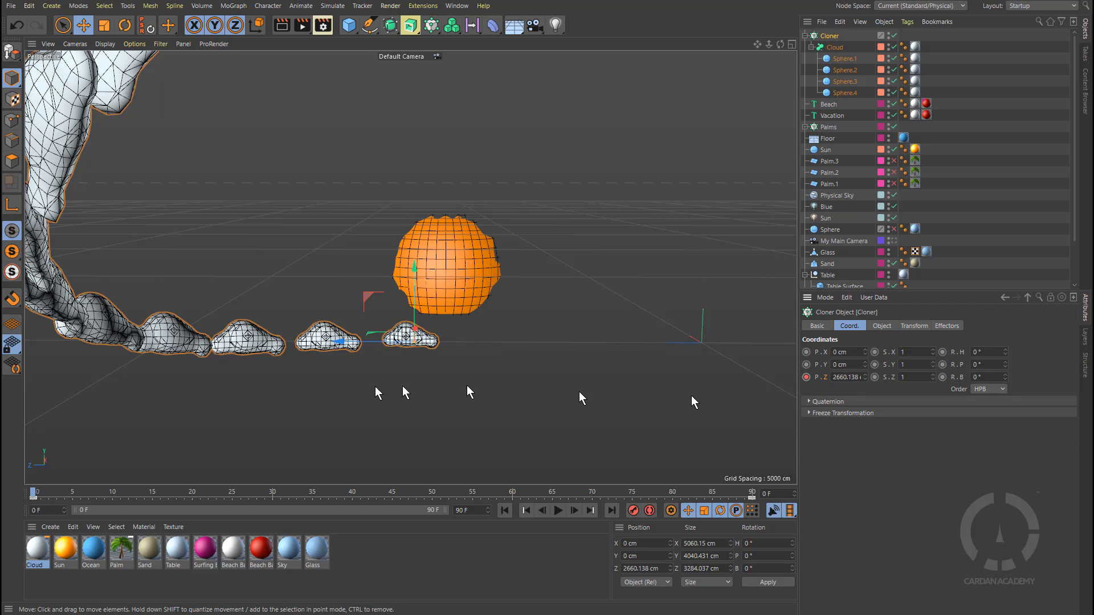
- At frame 90, move the Cloner along Z to about 182 cm and keyframe its Z position
left_click_drag(68, 500, 752, 493)
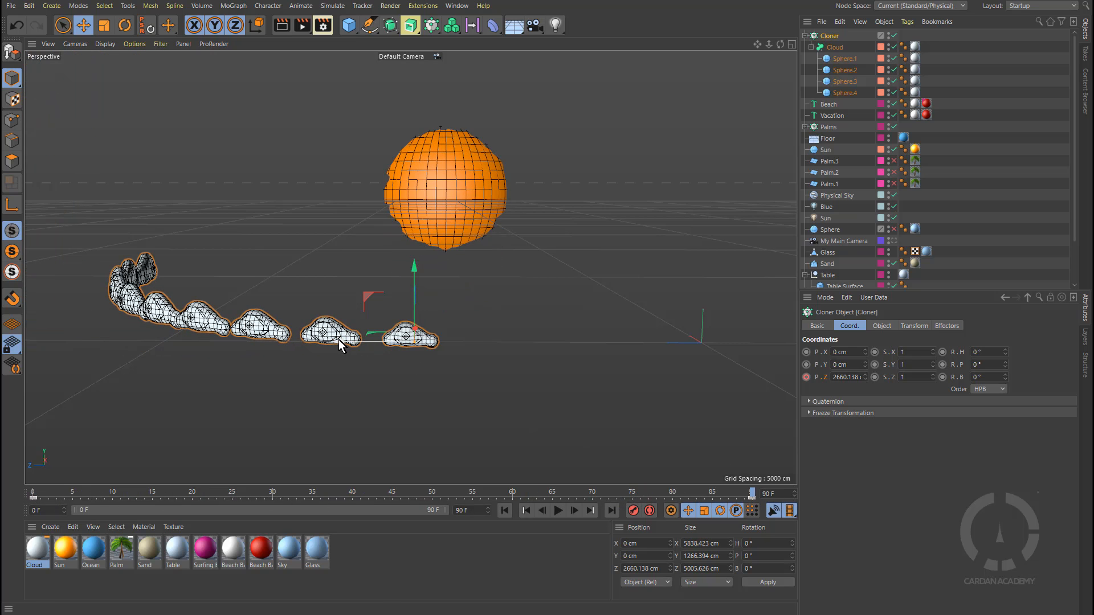
left_click_drag(338, 339, 621, 349)
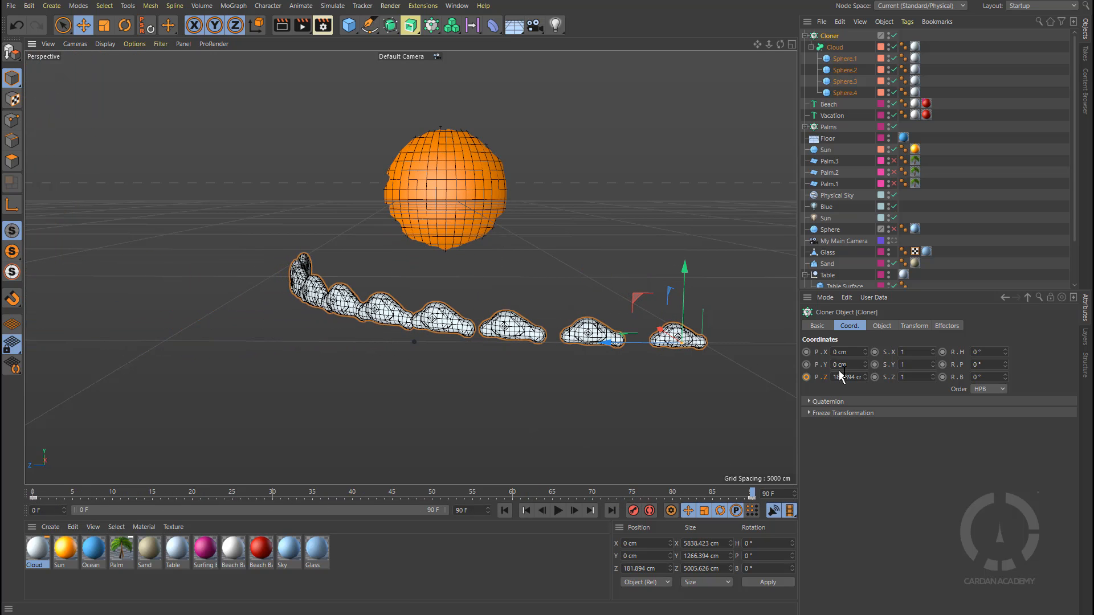
left_click(805, 376)
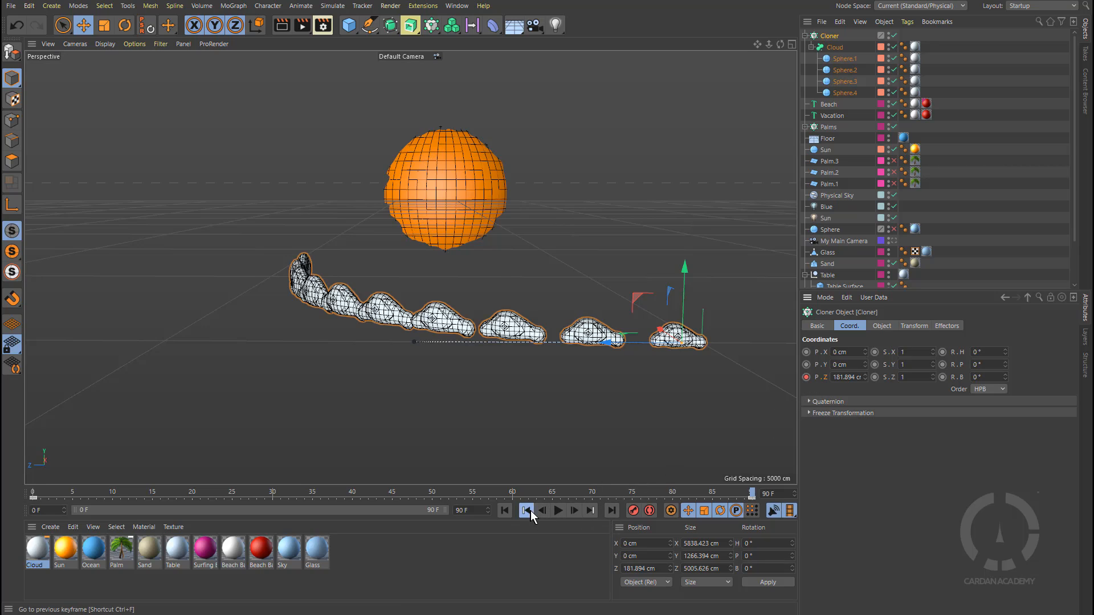
- Play the animation from frame 0 to check the Cloner's combined movement and rotation, and return to the start
left_click(526, 511)
left_click(559, 511)
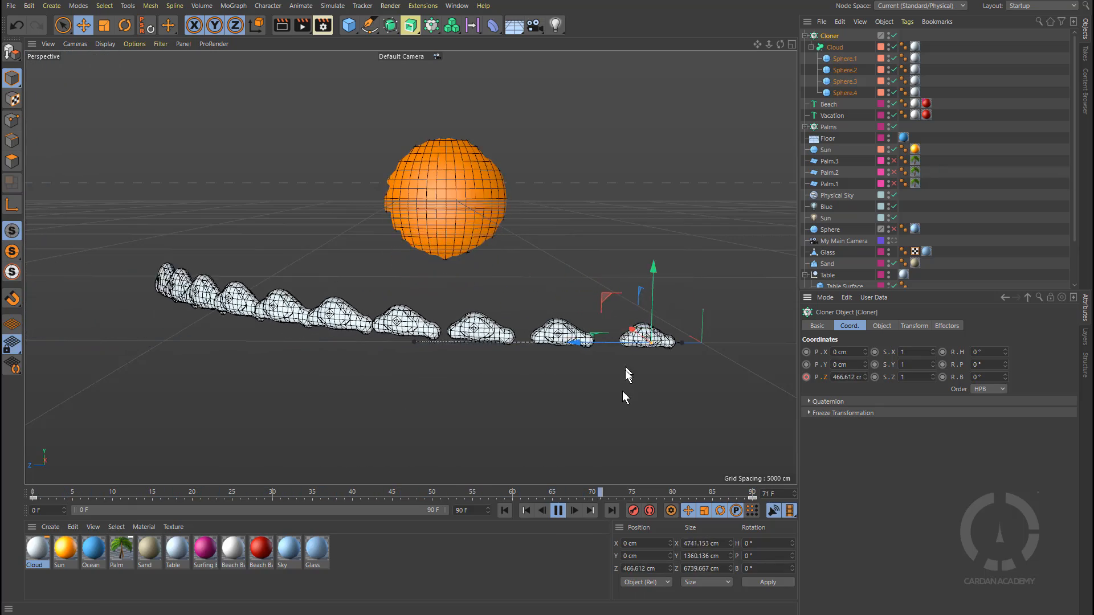
left_click(558, 510)
left_click(526, 510)
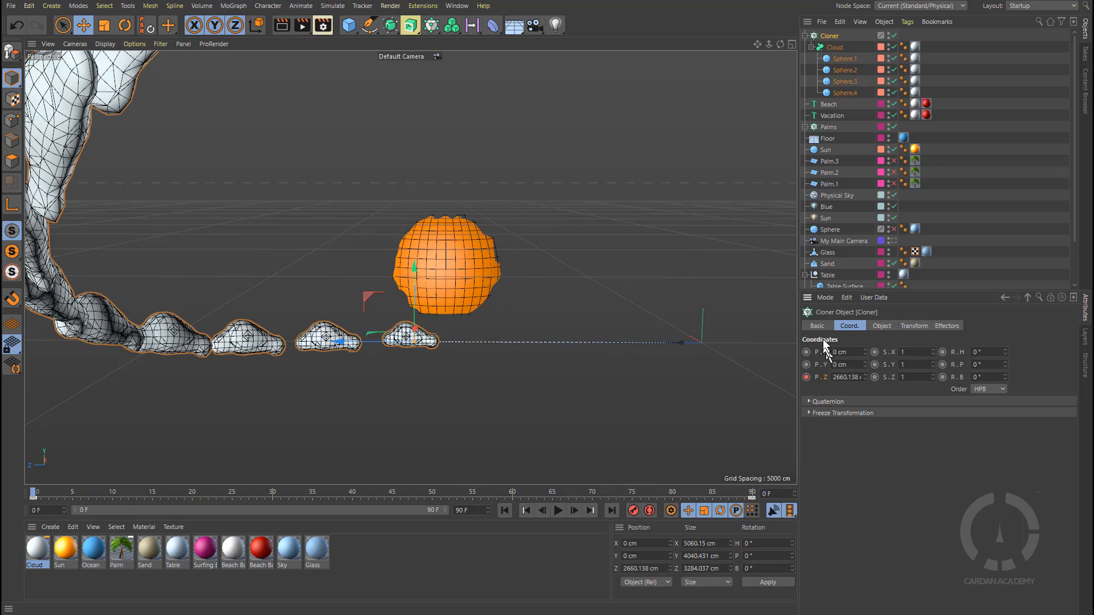
- At frame 0, set the Cloner's step rotation H to 229.6° and keyframe it
left_click(885, 327)
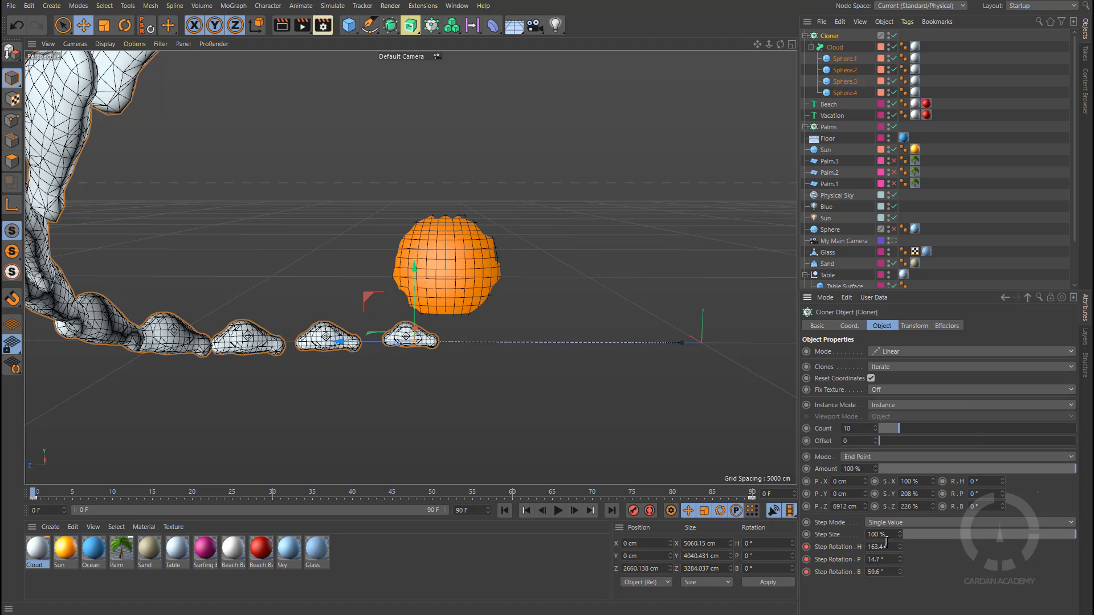
mouse_move(900, 545)
left_mouse_down()
mouse_move(900, 521)
mouse_move(901, 548)
left_mouse_up()
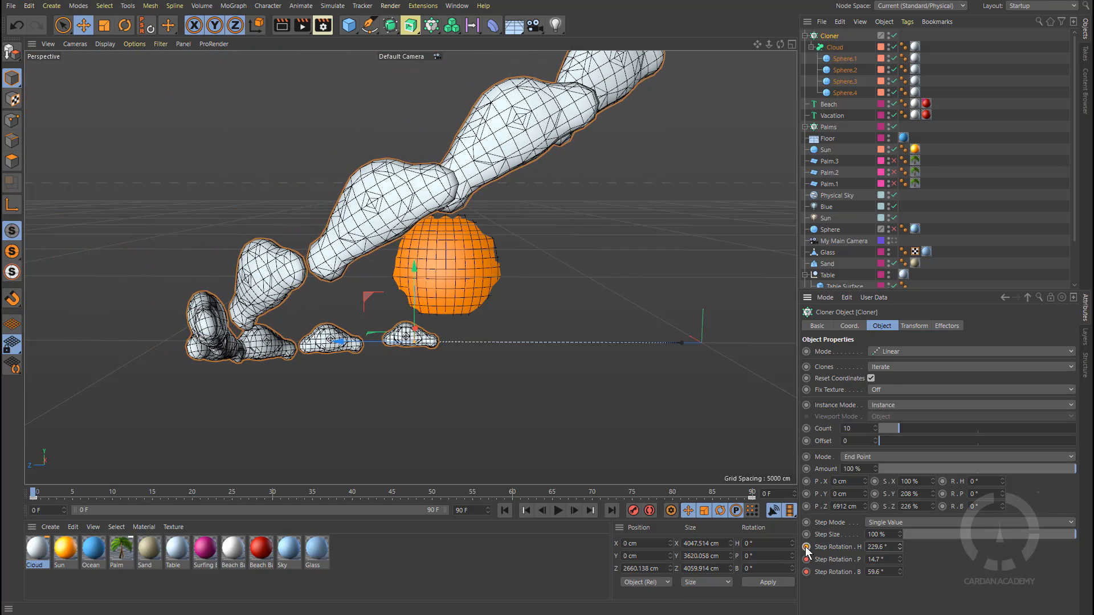
- Play the animation to check the revised step rotation H, and return to frame 0
left_click(526, 510)
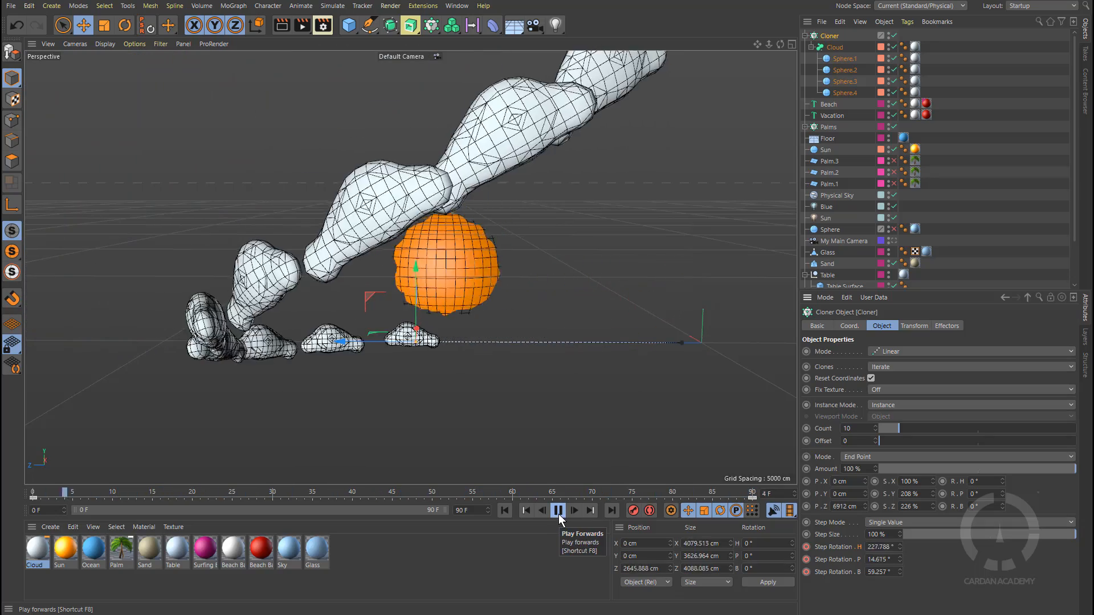
left_click(558, 512)
left_click(506, 511)
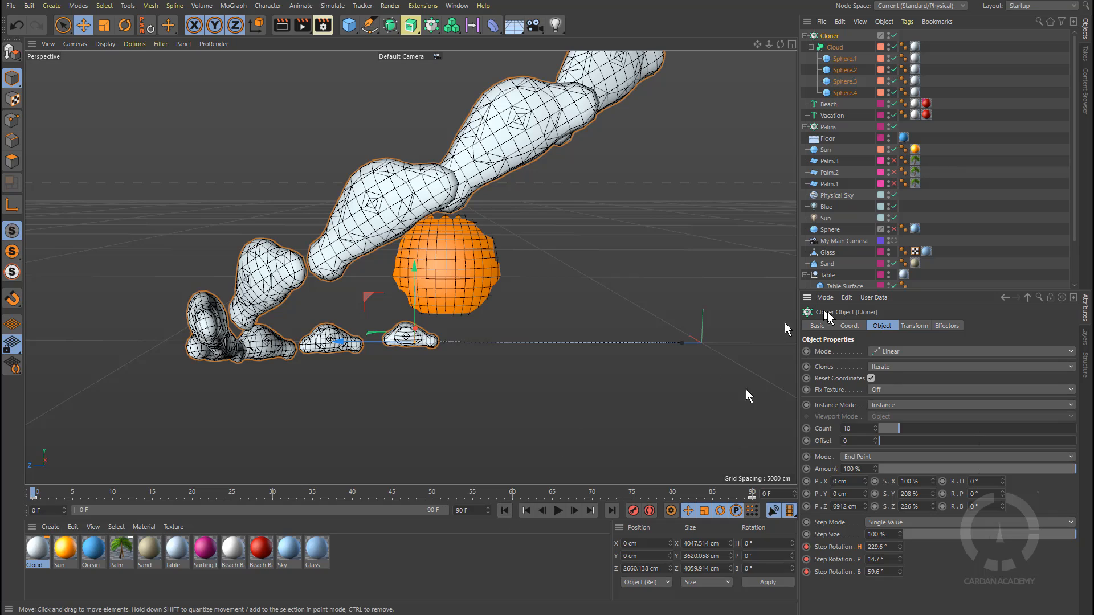
- Look through My Main Camera and turn the visibility of the hidden scene layers back on
left_click(893, 241)
left_click(893, 241)
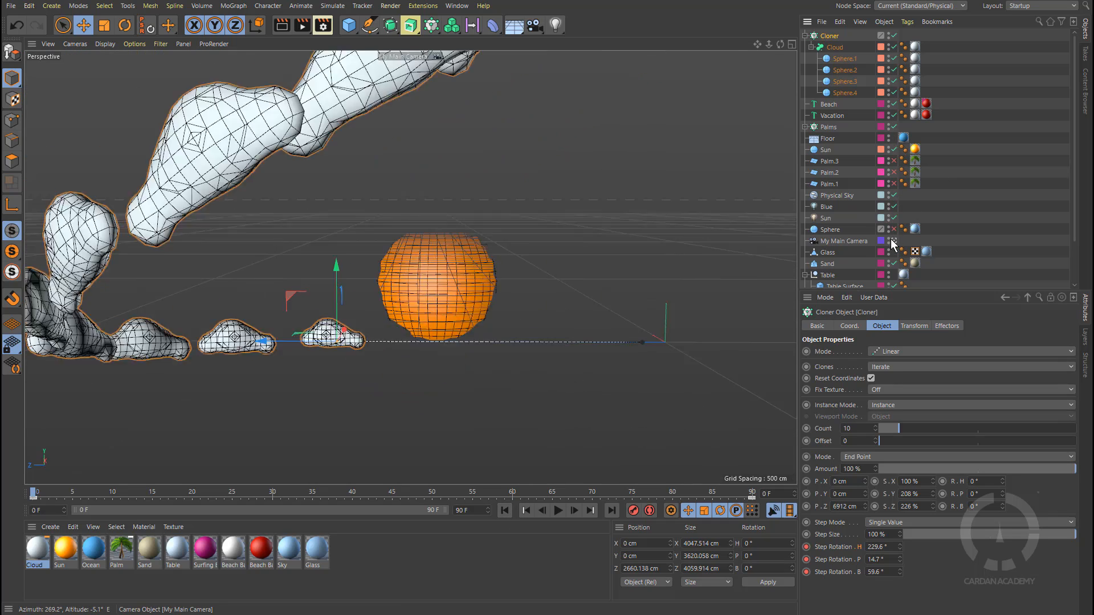
left_click(893, 241)
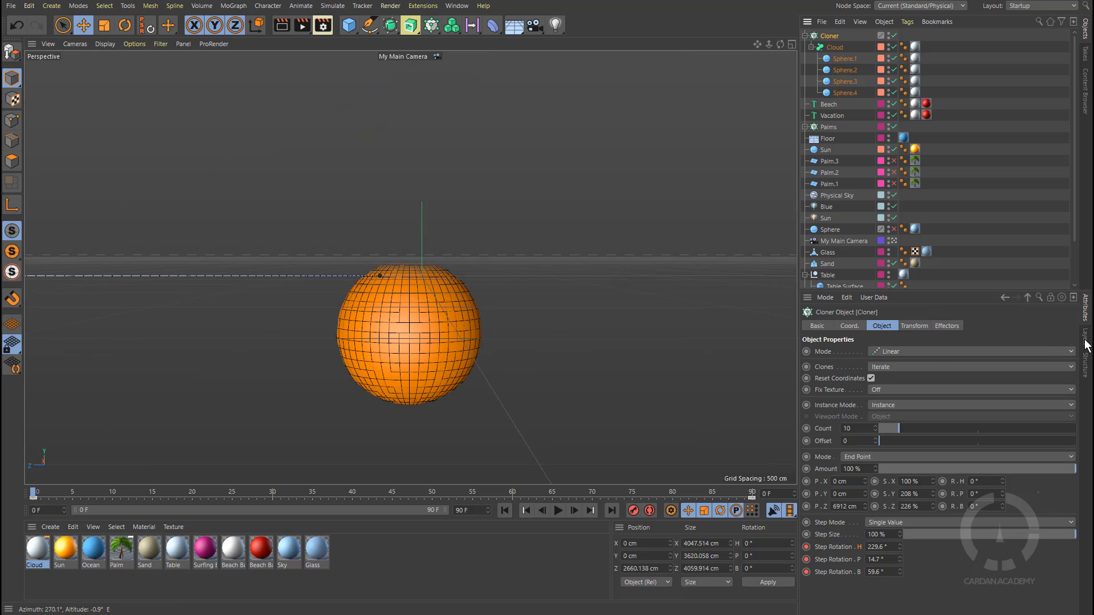
left_click(1086, 339)
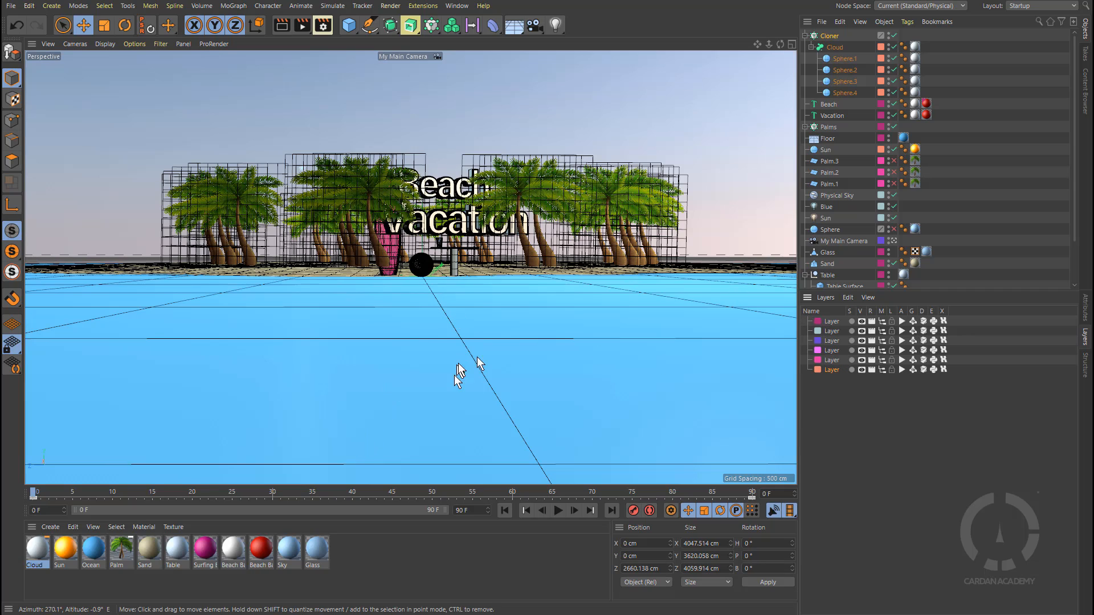
- Compare the scene as seen through the default camera, My Main Camera and My Main Camera.1
left_click(893, 241)
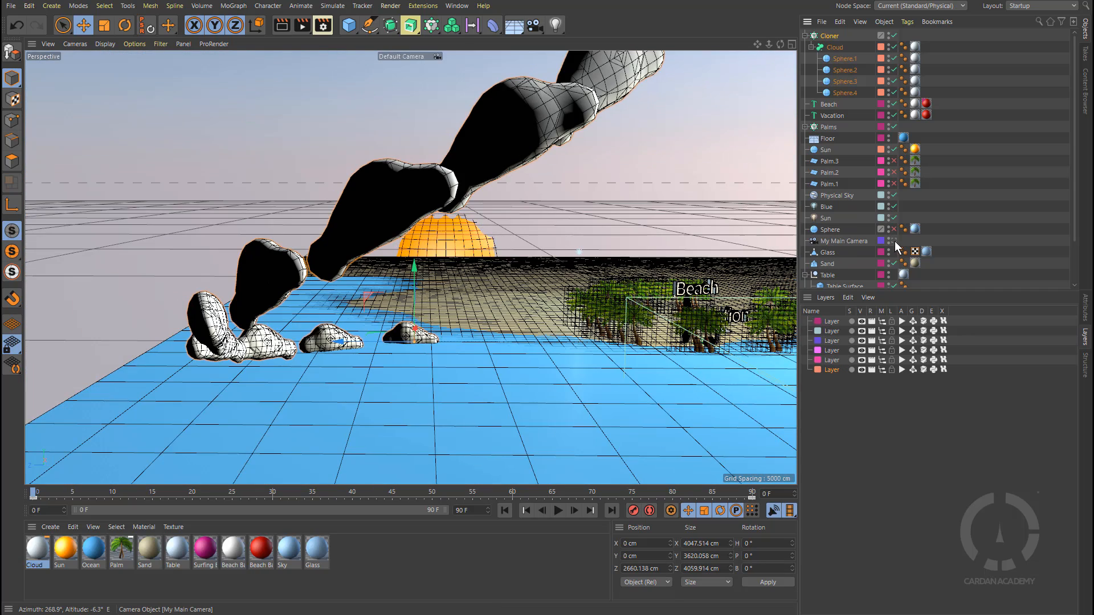
left_click(894, 242)
scroll(896, 246, "down", 3)
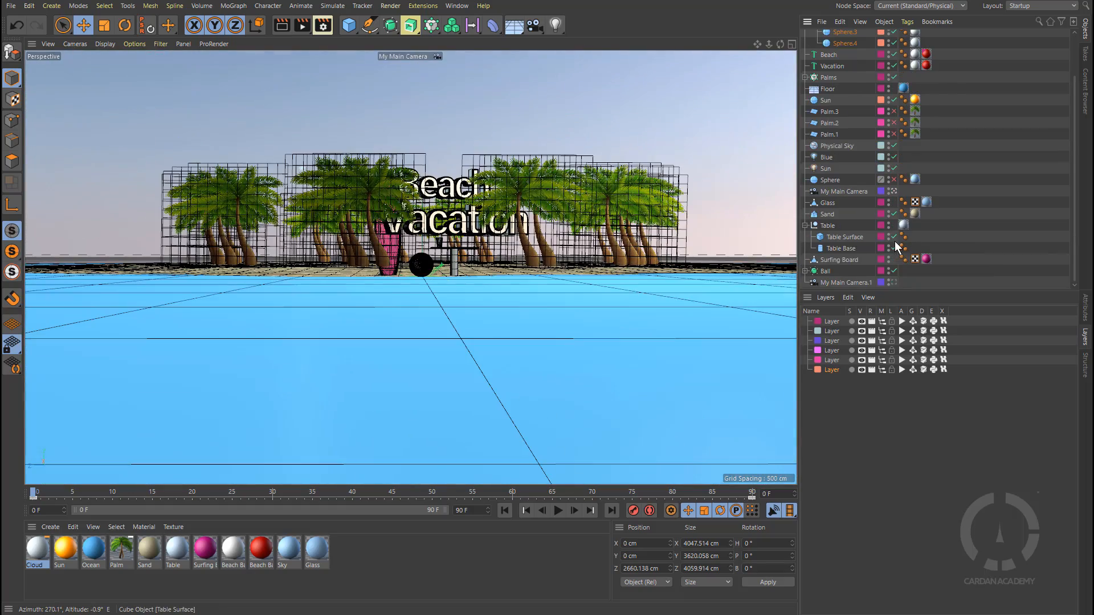
left_click(894, 281)
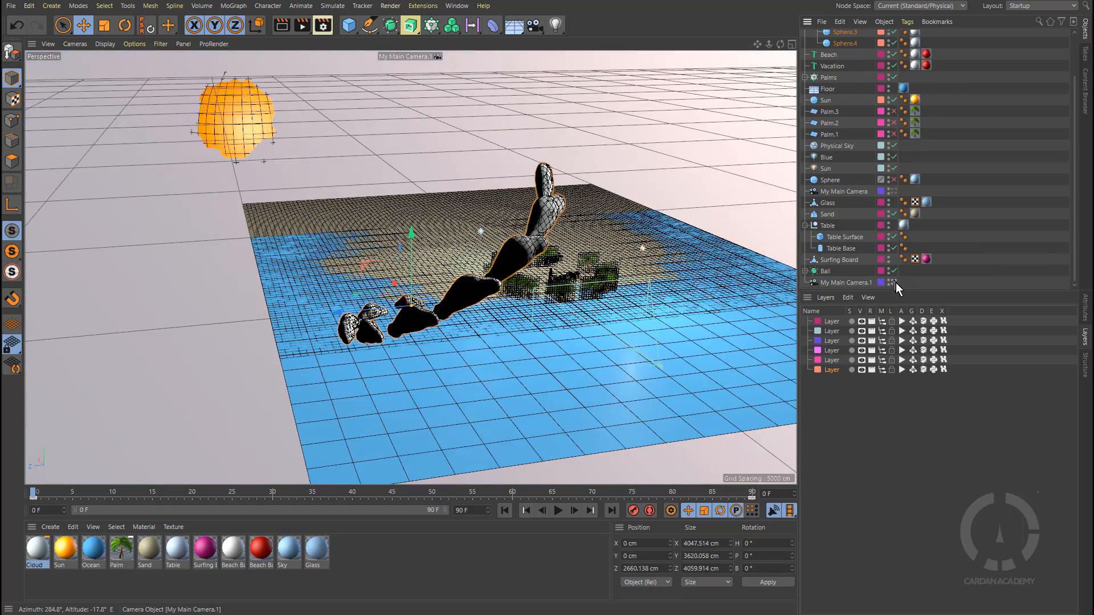
left_click(894, 283)
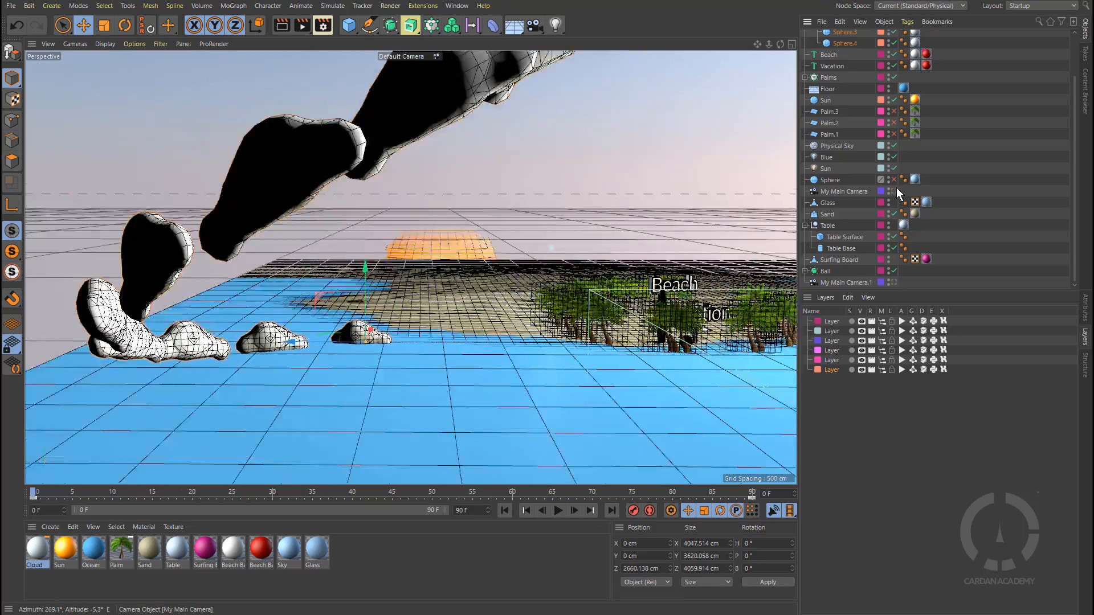
- Look through My Main Camera and reframe it close on the Beach Vacation text, surfboard and ball
left_click(894, 191)
scroll(474, 258, "up", 10)
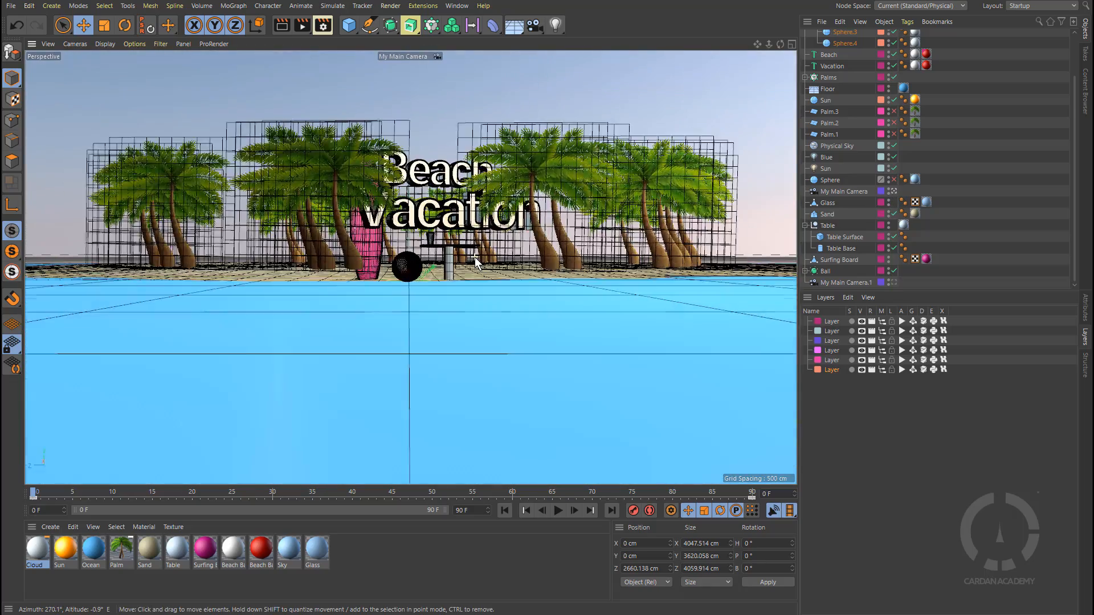
left_click_drag(474, 257, 526, 311, "alt")
scroll(521, 302, "up", 8)
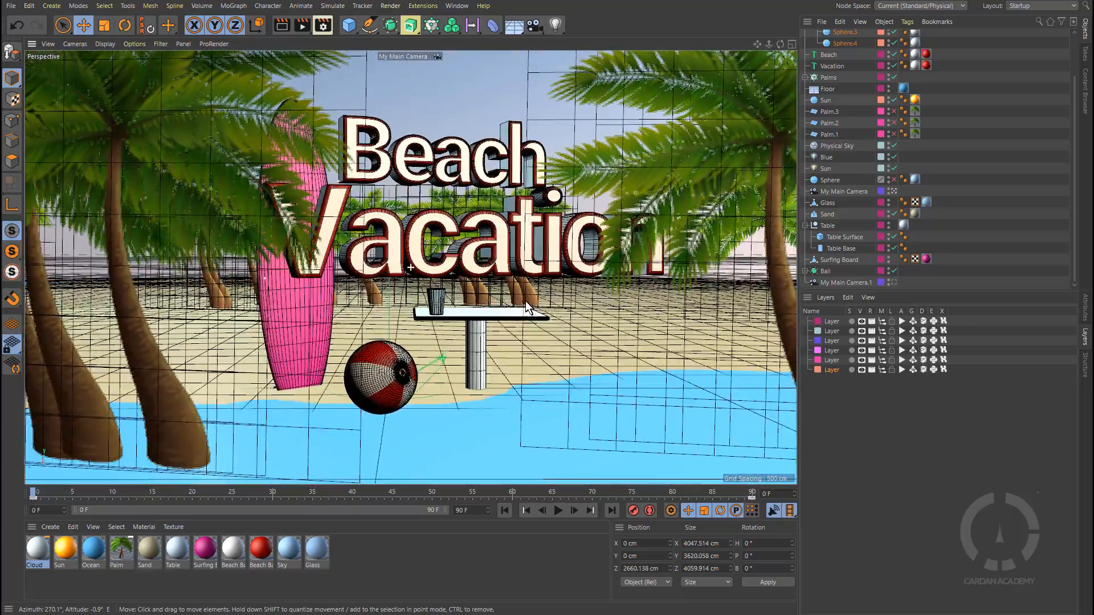
- Reframe My Main Camera wider to take in the palms, text, surfboard, ball and shoreline, and return to the default camera
scroll(520, 334, "down", 4)
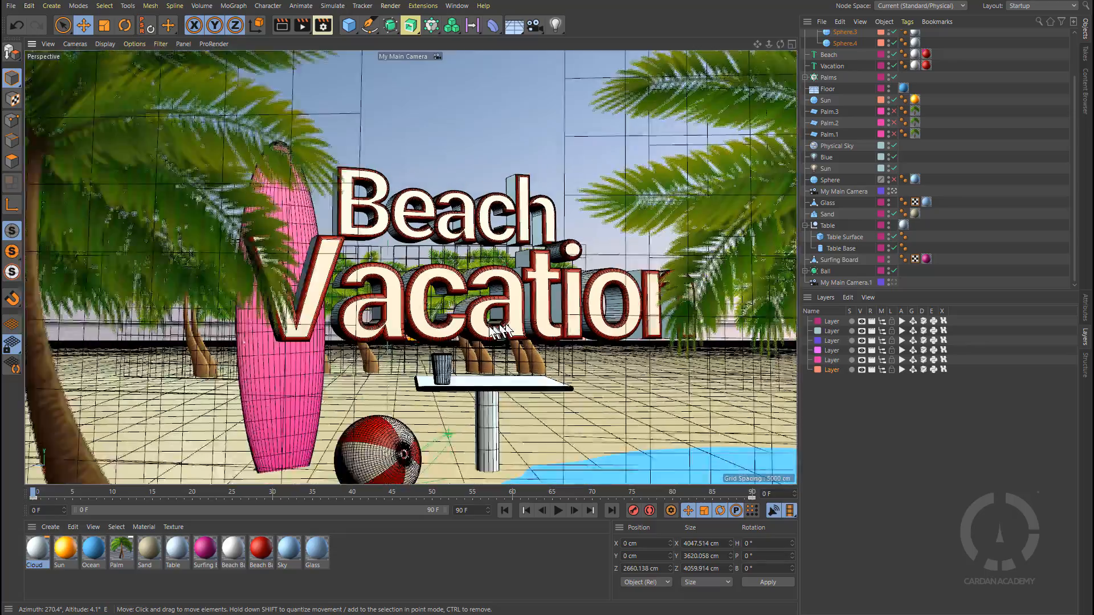
left_click_drag(499, 333, 470, 306, "alt")
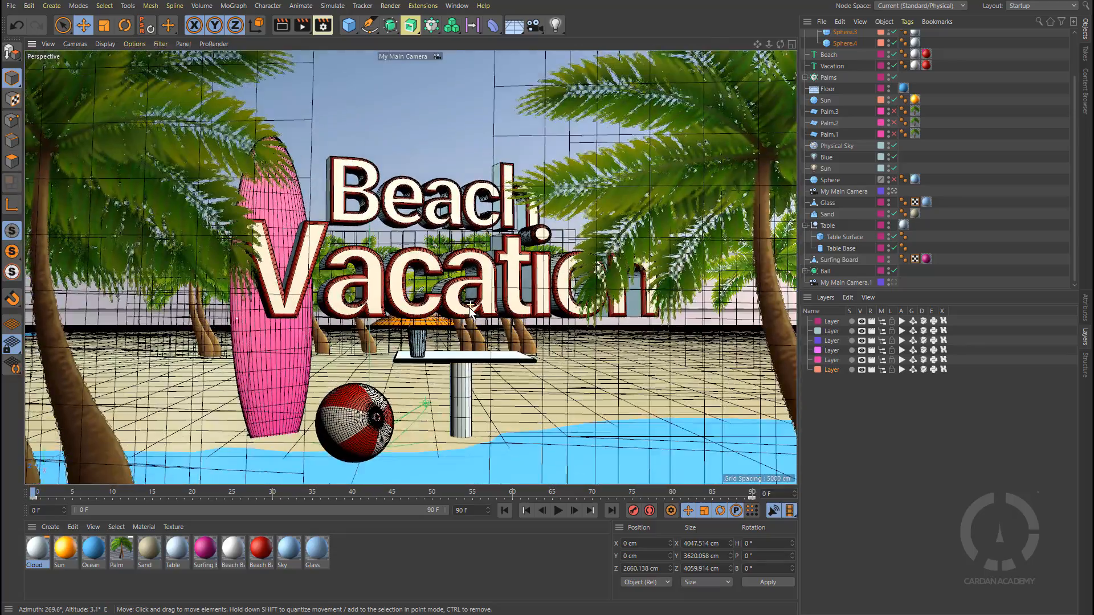
left_click(893, 191)
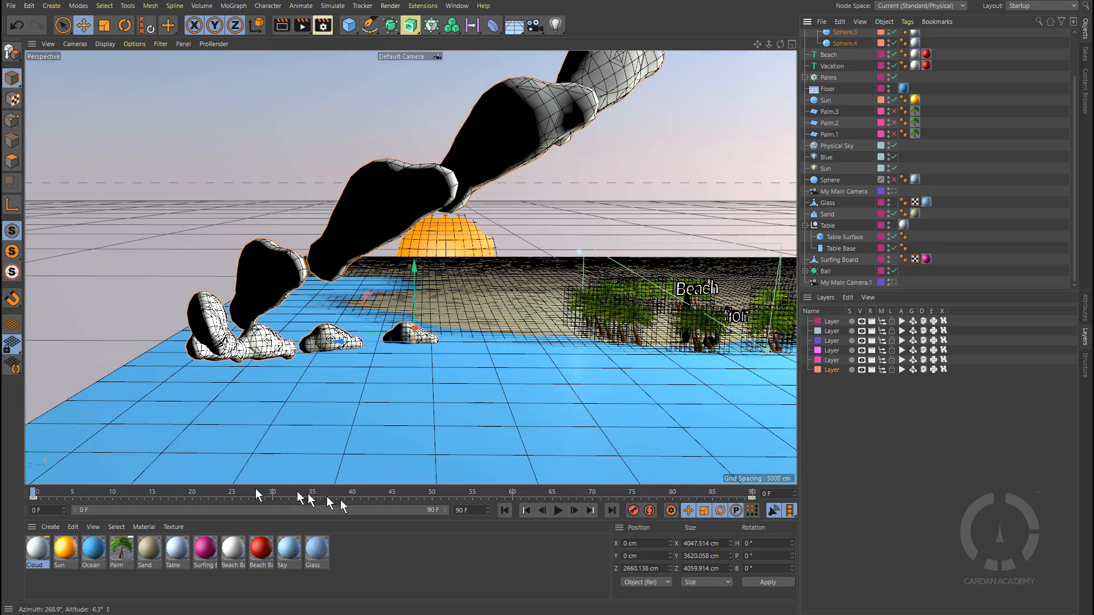
- Scrub the animation to frame 90 and examine the row of clouds against the beach from an elevated angle
left_click_drag(65, 500, 854, 507)
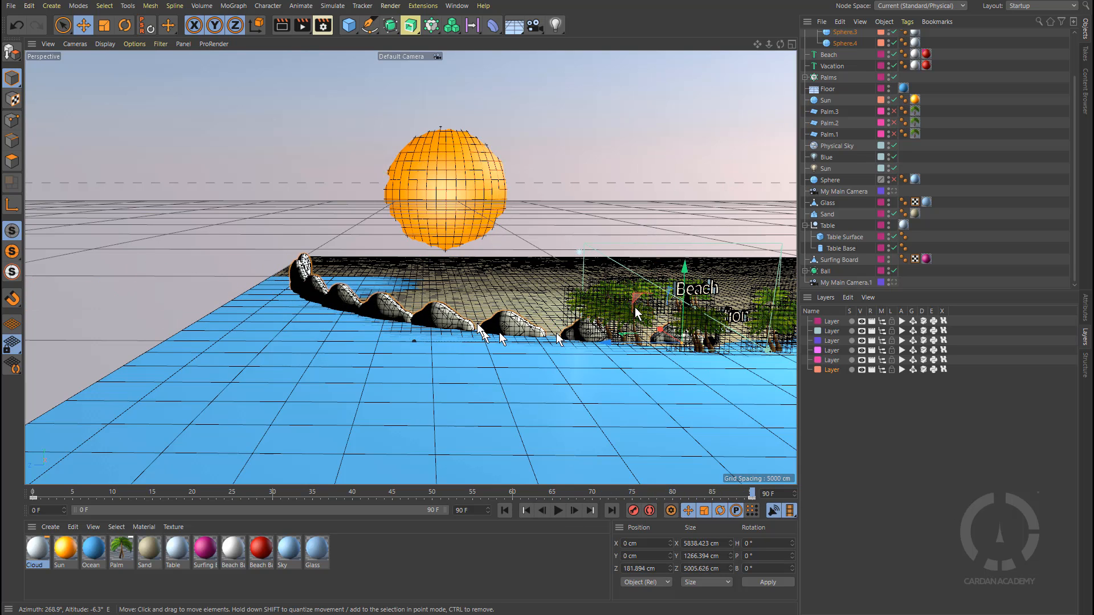
scroll(465, 291, "down", 5)
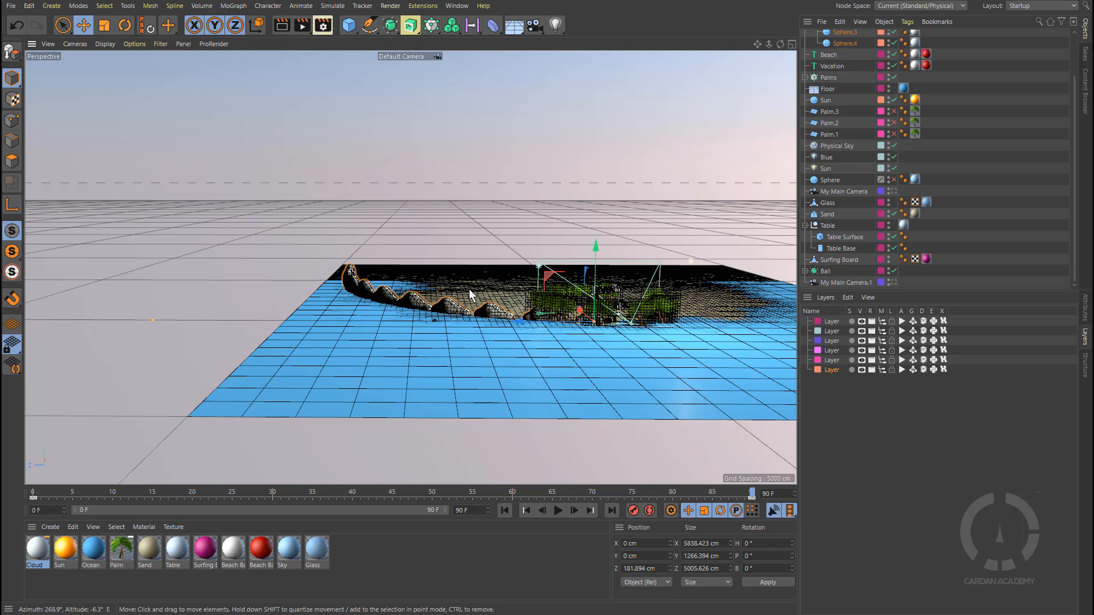
left_click_drag(440, 292, 541, 336, "alt")
scroll(539, 313, "up", 3)
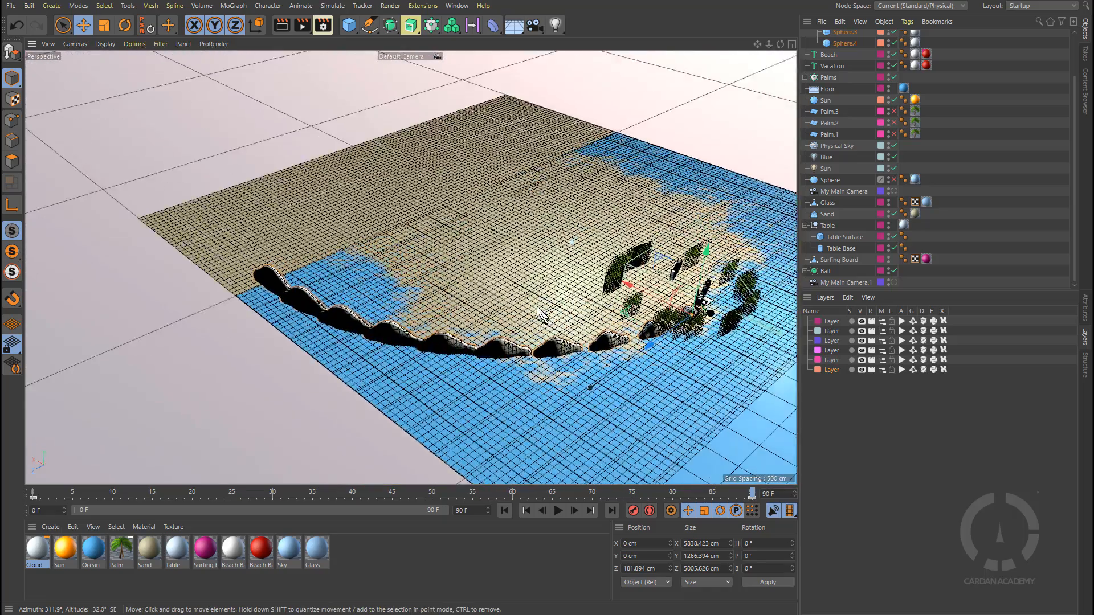
middle_click_drag(541, 314, 403, 300, "alt")
left_click_drag(483, 302, 458, 276, "alt")
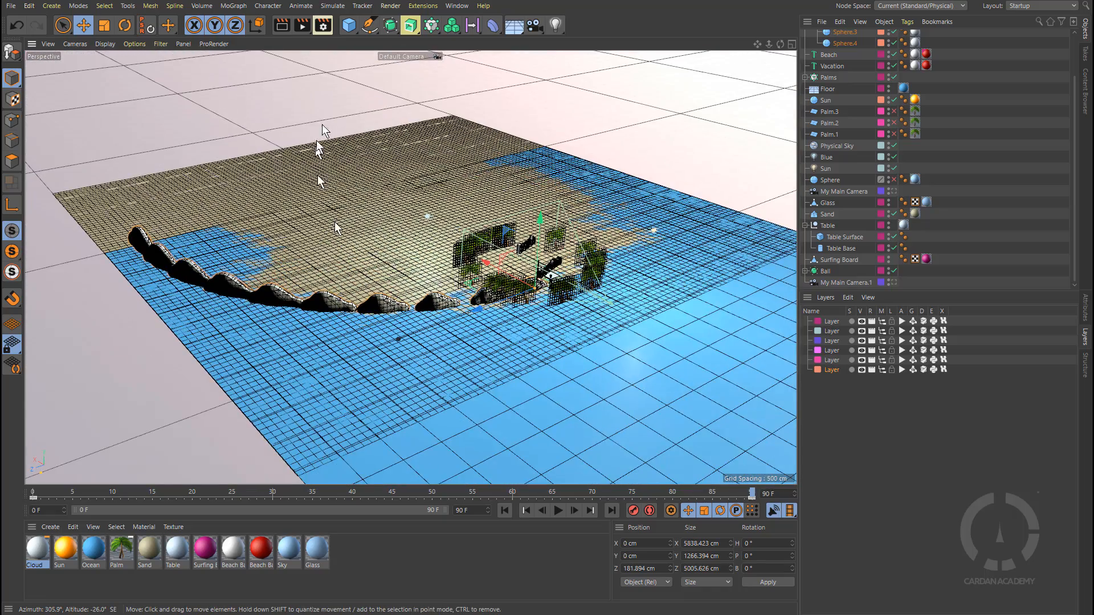
- Add a Null object and make the cloud Cloner its child
left_click_drag(350, 30, 391, 42)
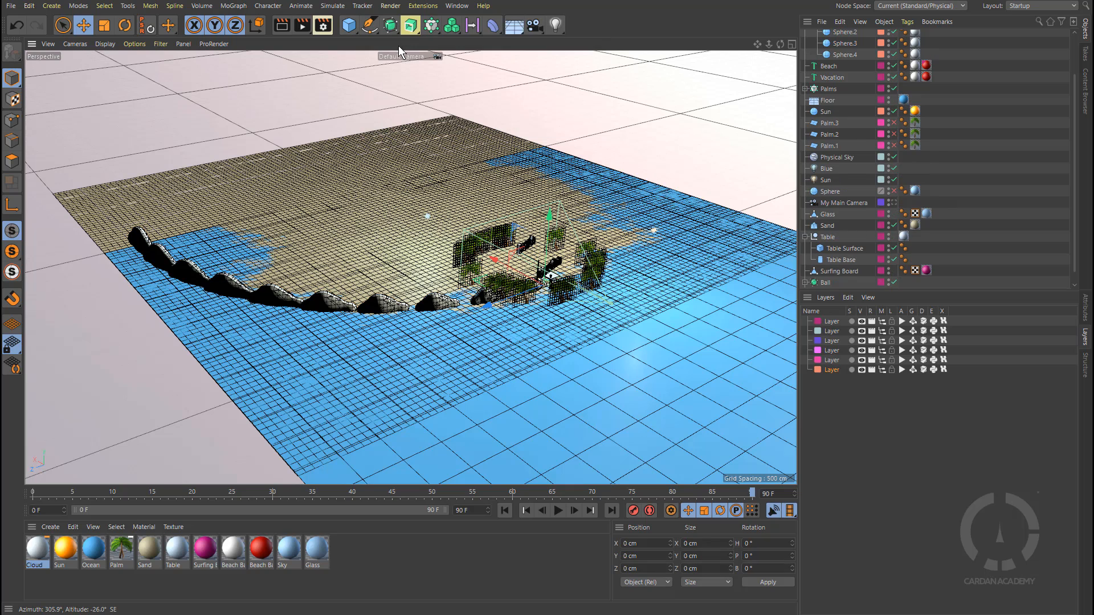
scroll(840, 193, "up", 4)
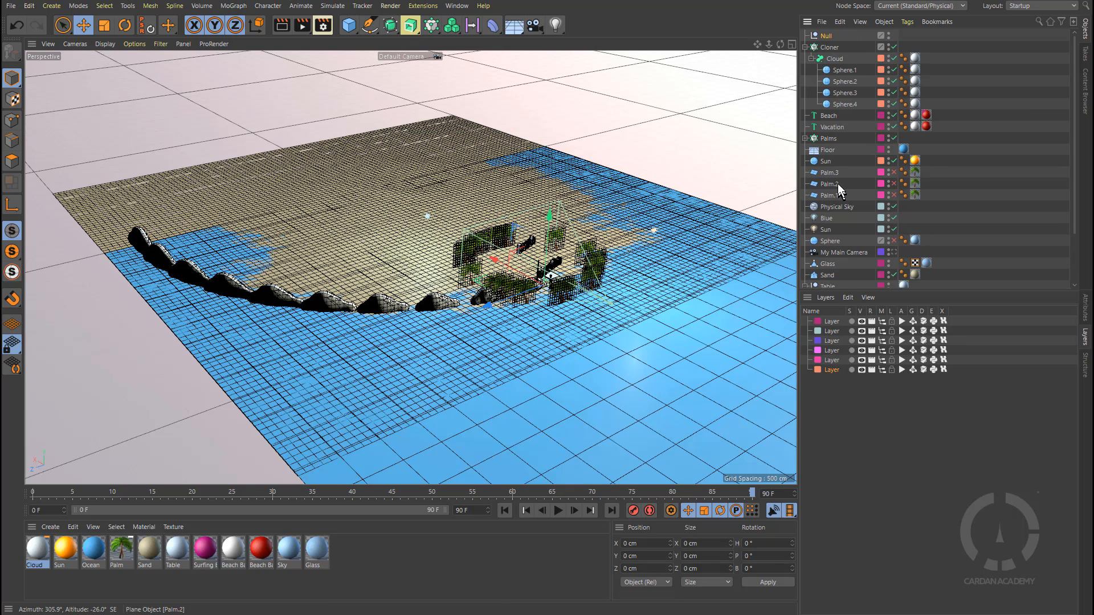
left_click(826, 36)
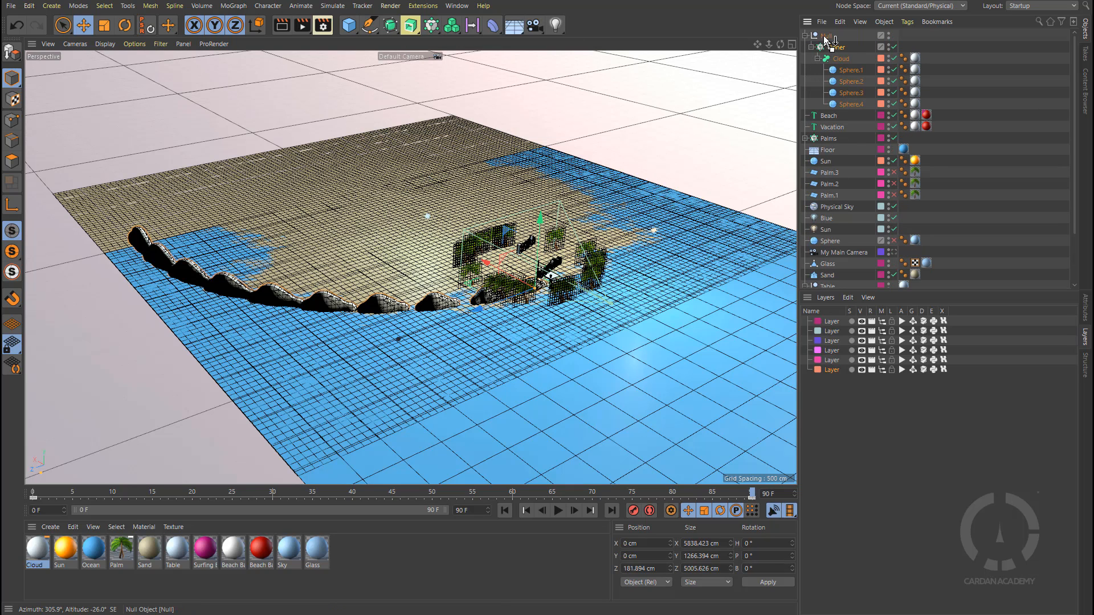
- Move the Null with the clouds to about X 2362, Y 472, Z -1427 cm and scrub the animation from frame 0 to 90
left_click_drag(500, 262, 394, 261)
left_click_drag(422, 178, 512, 121)
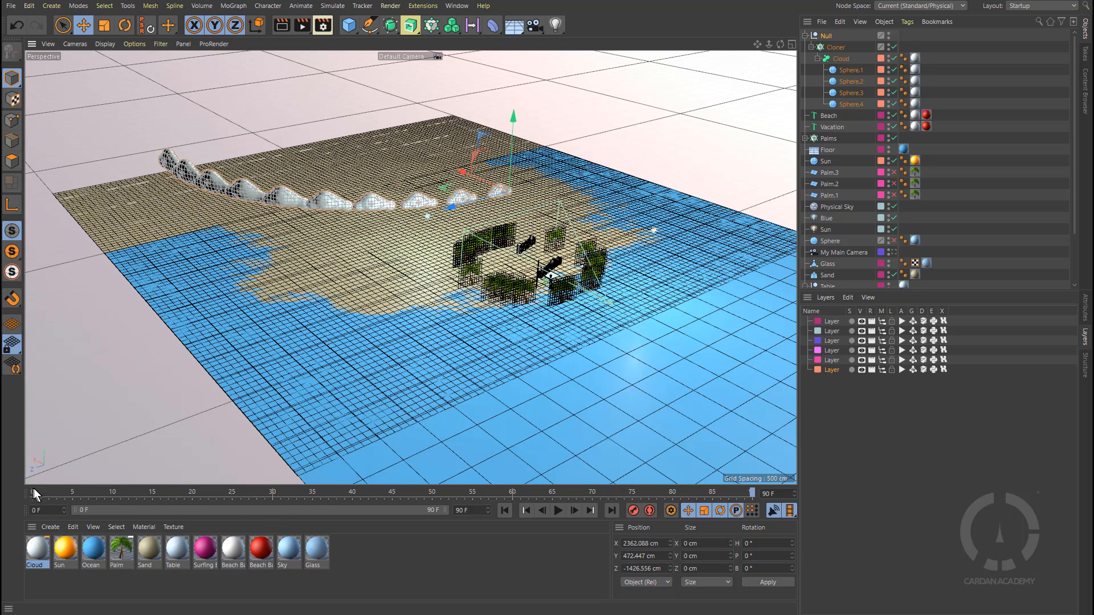
left_click_drag(34, 495, 838, 552)
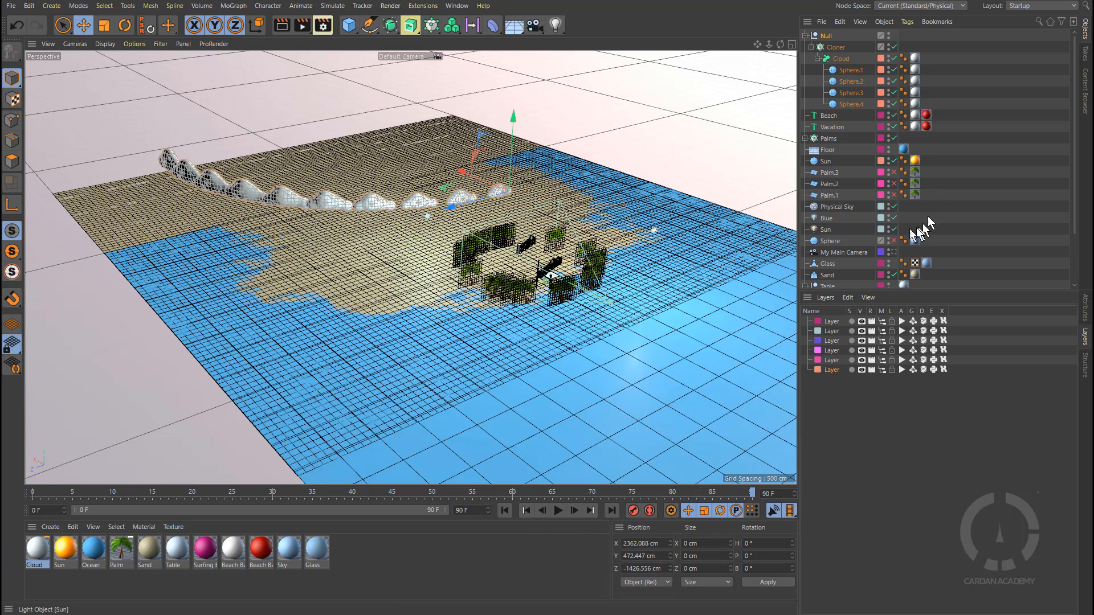
- Look through My Main Camera and raise the Null's Y position to about 986 cm so the clouds sit above the text
left_click(894, 255)
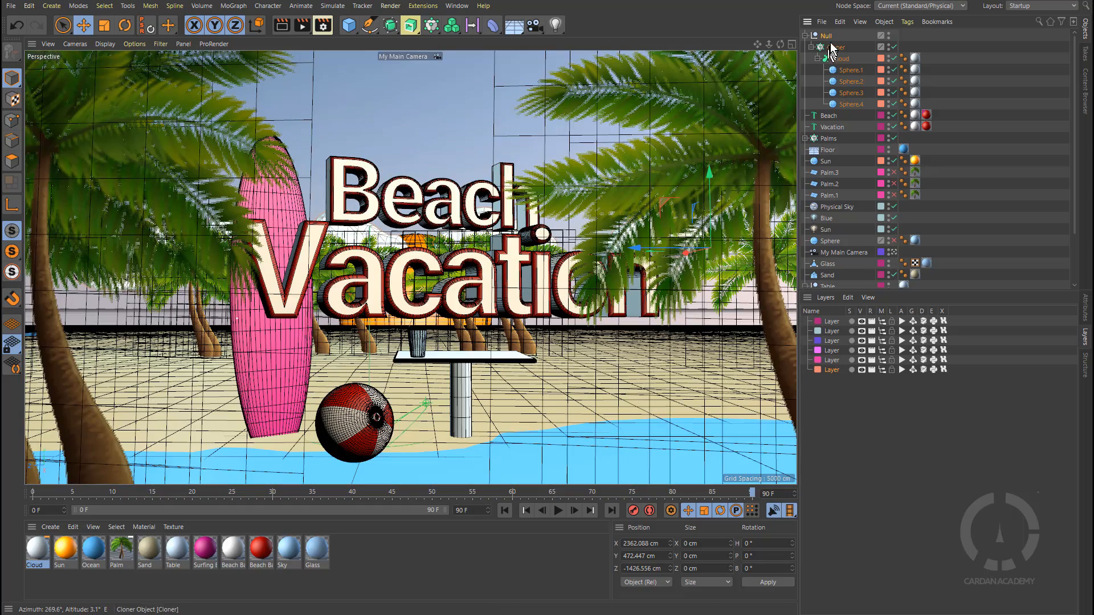
left_click(1085, 307)
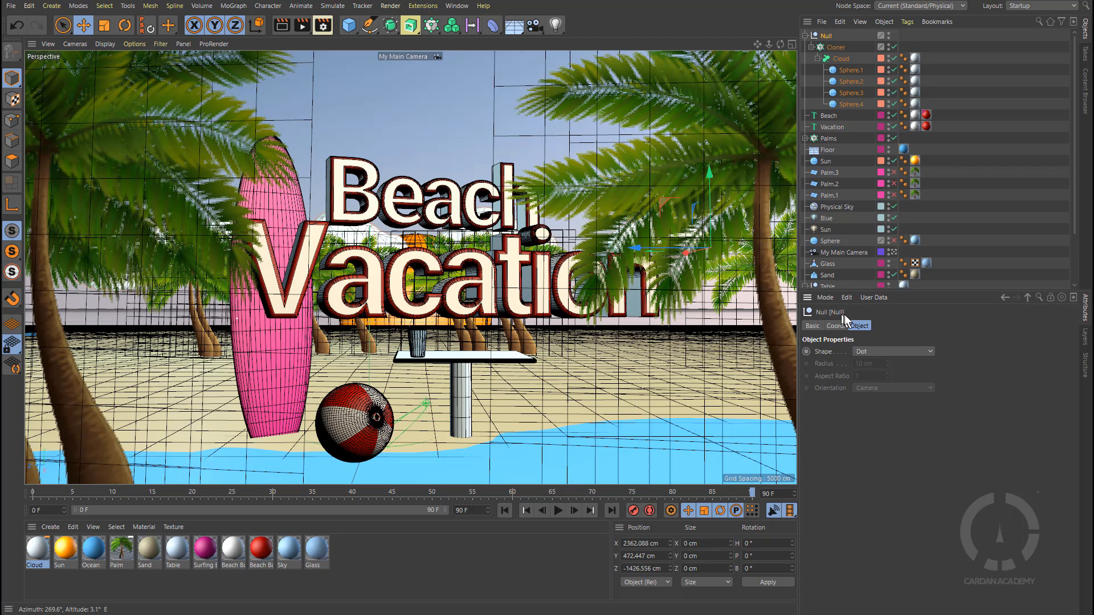
left_click(835, 327)
left_click_drag(866, 365, 865, 339)
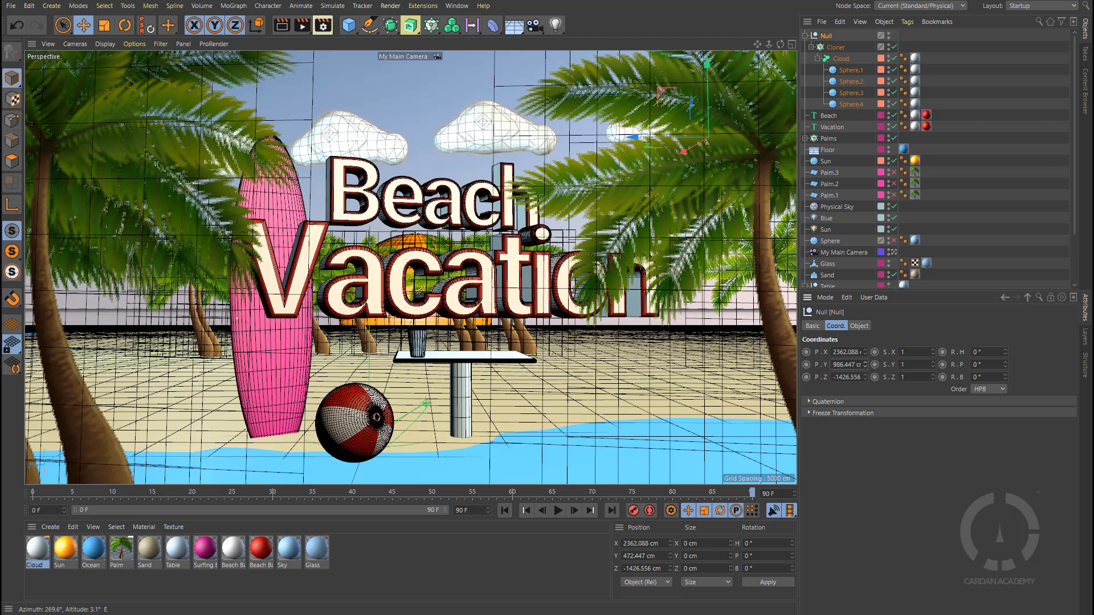